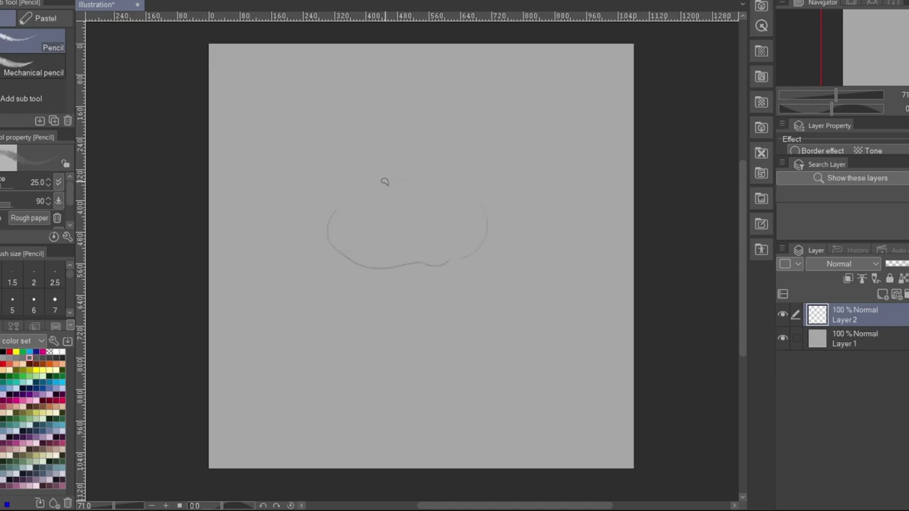
Sketch a wide oval head, a flared dress below it and two short straight legs in pencil
drag(458, 185, 399, 265)
mouse_move(441, 367)
mouse_down()
mouse_move(464, 355)
mouse_move(384, 272)
mouse_move(409, 256)
mouse_up()
drag(435, 364, 435, 425)
drag(453, 364, 448, 412)
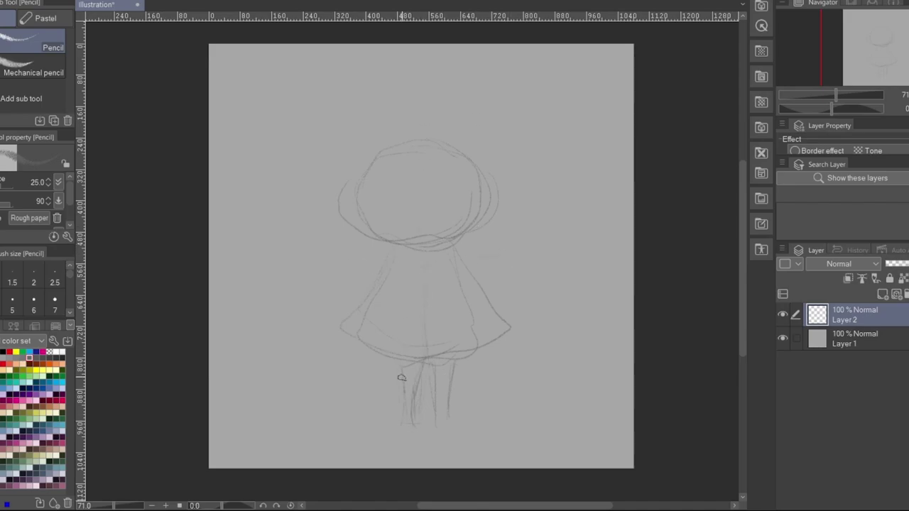
Sketch the torso, waistline, thighs and feet inside the dress shape
drag(443, 410, 450, 433)
drag(399, 301, 433, 297)
mouse_move(465, 325)
mouse_down()
mouse_move(435, 341)
mouse_move(397, 327)
mouse_move(399, 382)
mouse_move(460, 346)
mouse_move(452, 386)
mouse_up()
drag(453, 423, 433, 432)
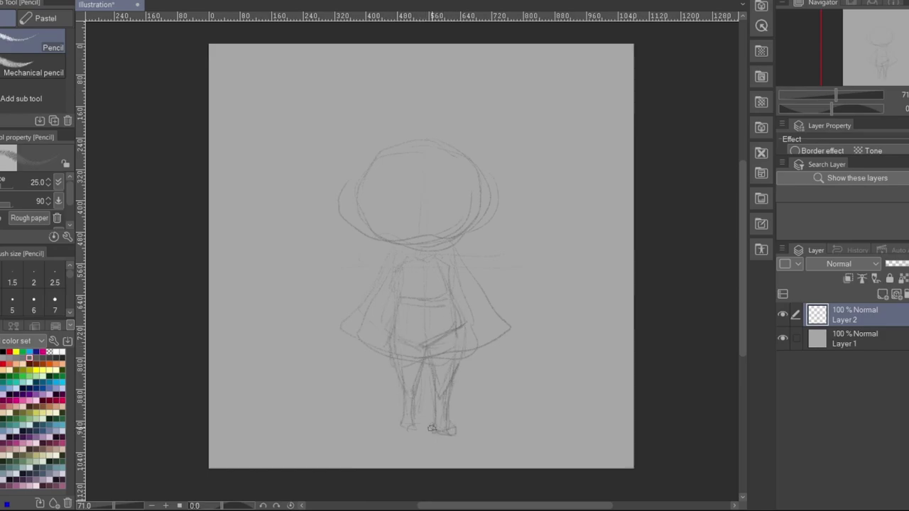
Sketch the shoulders, outstretched arms and the flared cape edges and hem around the body
drag(448, 262, 458, 357)
drag(458, 283, 475, 294)
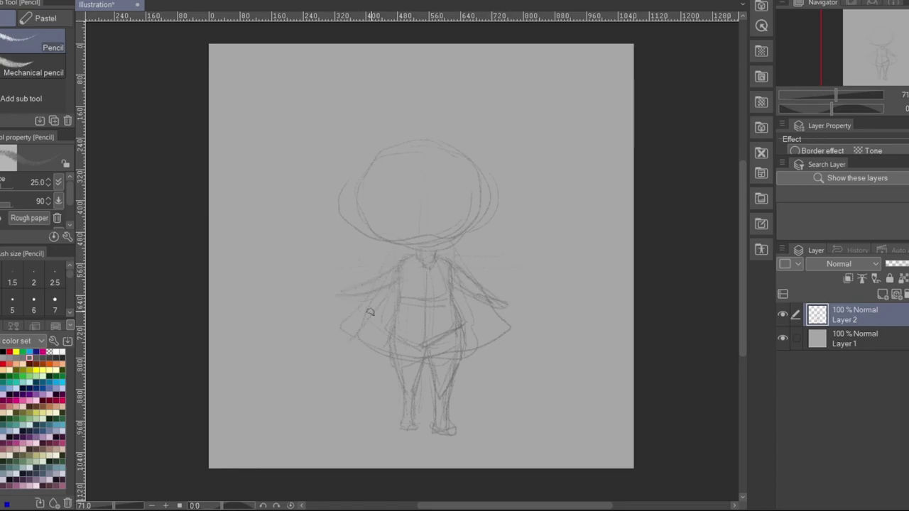
mouse_move(448, 262)
mouse_down()
mouse_move(510, 356)
mouse_move(443, 366)
mouse_up()
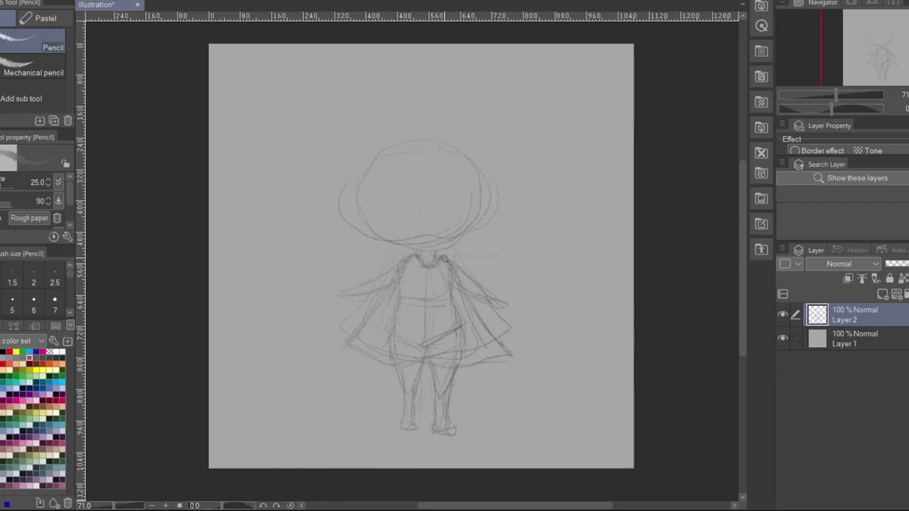
drag(405, 366, 479, 379)
Refine the head outline and sketch a rounded bob of hair around it with guide lines for the face
mouse_move(381, 242)
mouse_down()
mouse_move(431, 246)
mouse_move(464, 154)
mouse_up()
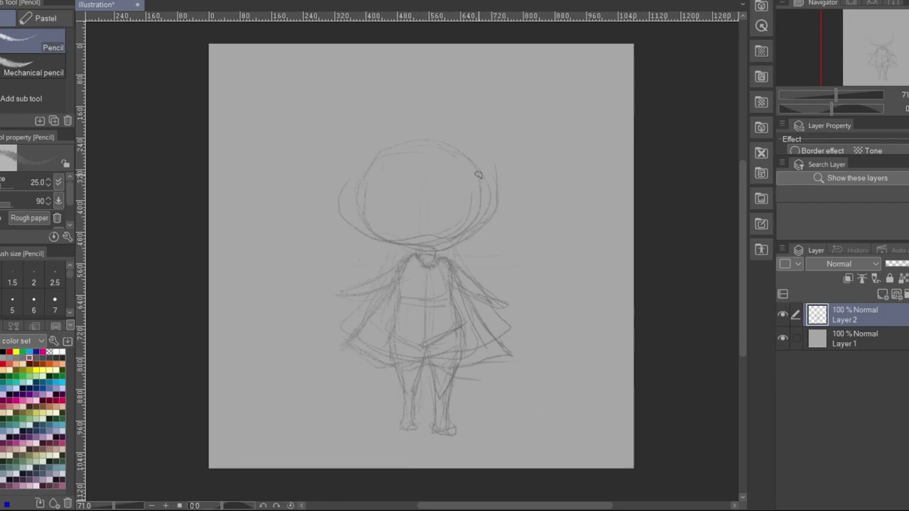
drag(369, 186, 407, 250)
drag(485, 188, 427, 246)
drag(476, 115, 497, 249)
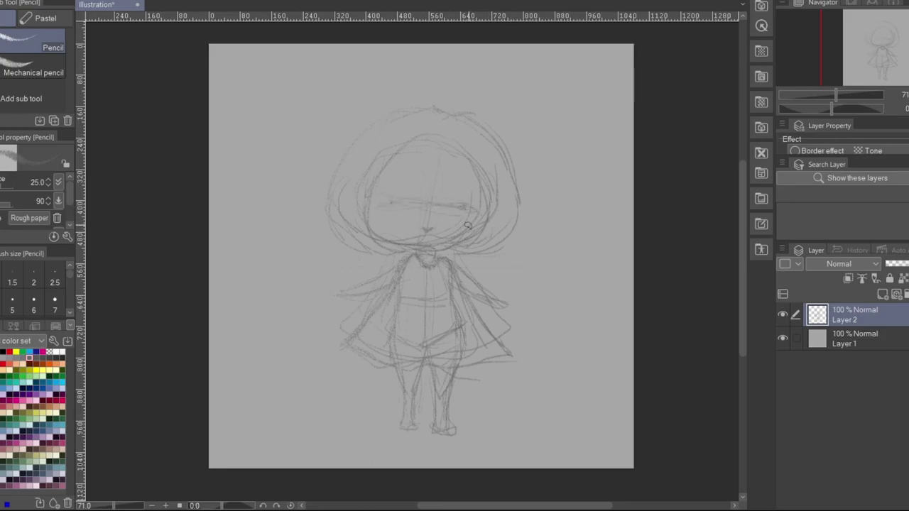
Sketch two round bear ears, a heart shape on the chest and boots on both feet
drag(513, 139, 516, 133)
drag(331, 141, 362, 142)
drag(521, 150, 511, 173)
mouse_move(411, 262)
mouse_down()
mouse_move(416, 298)
mouse_move(443, 251)
mouse_move(421, 301)
mouse_up()
mouse_move(412, 394)
mouse_down()
mouse_move(395, 420)
mouse_move(446, 397)
mouse_move(449, 435)
mouse_up()
Switch to the Milli pen and add a new layer above the pencil sketch
key(p)
key(ctrl+shift+n)
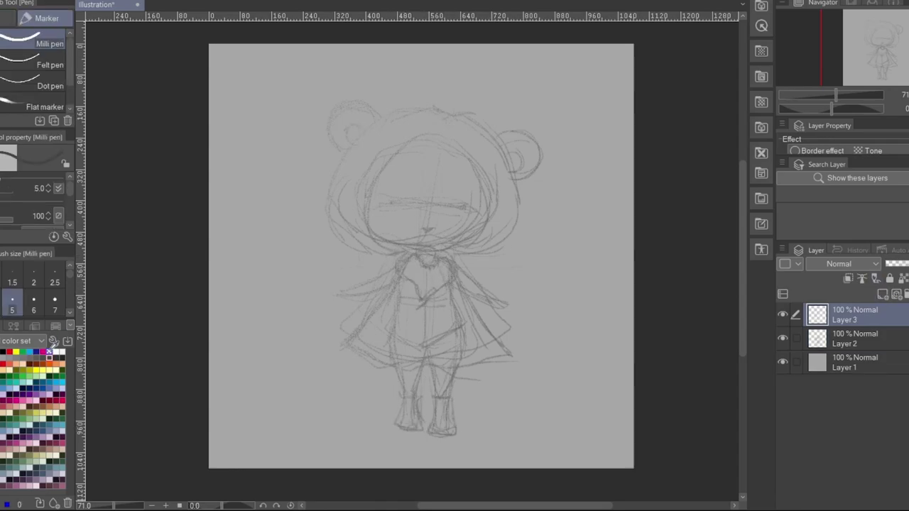
scroll(811, 31, up, 3)
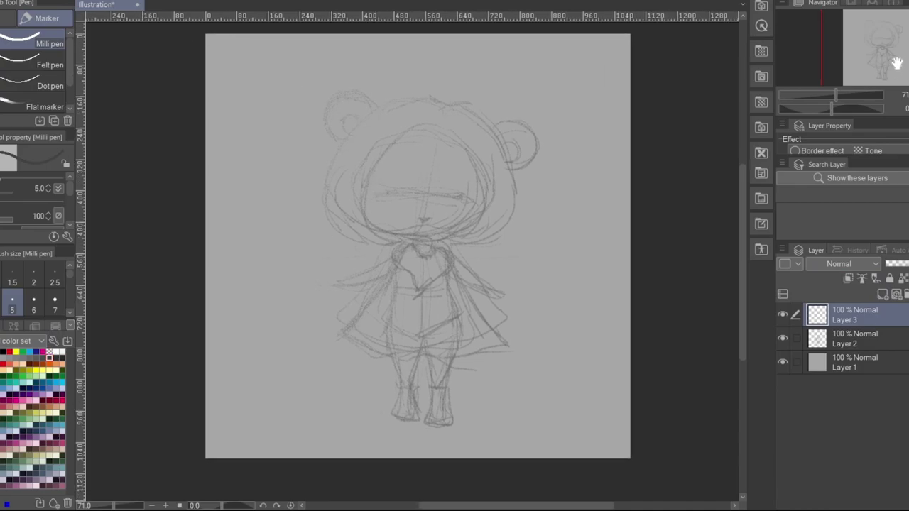
drag(429, 98, 348, 259)
drag(392, 66, 430, 86)
mouse_move(389, 70)
mouse_down()
mouse_move(338, 89)
mouse_move(325, 267)
mouse_move(369, 260)
mouse_up()
key(ctrl+z)
key(ctrl+z)
key(ctrl+z)
drag(386, 69, 333, 262)
key(ctrl+z)
key(ctrl+z)
key(ctrl+z)
Ink the hair's inner and outer contours on both sides of the parting and the chin line
mouse_move(434, 111)
mouse_down()
mouse_move(401, 107)
mouse_move(387, 263)
mouse_up()
drag(430, 84, 375, 268)
key(ctrl+z)
mouse_move(434, 74)
mouse_down()
mouse_move(288, 234)
mouse_move(358, 257)
mouse_up()
mouse_move(433, 74)
mouse_down()
mouse_move(460, 84)
mouse_move(463, 260)
mouse_up()
drag(434, 112, 462, 259)
mouse_move(359, 247)
mouse_down()
mouse_move(429, 253)
mouse_move(478, 235)
mouse_up()
Ink the two round bear ears with smaller inner circles, flipping the canvas for the second ear
mouse_move(346, 86)
mouse_down()
mouse_move(312, 129)
mouse_move(332, 67)
mouse_move(313, 130)
mouse_up()
key(ctrl+z)
mouse_move(481, 91)
mouse_down()
mouse_move(528, 135)
mouse_move(514, 143)
mouse_up()
drag(498, 106, 512, 133)
key(ctrl+z)
key(h)
mouse_move(331, 103)
mouse_down()
mouse_move(293, 165)
mouse_move(317, 122)
mouse_up()
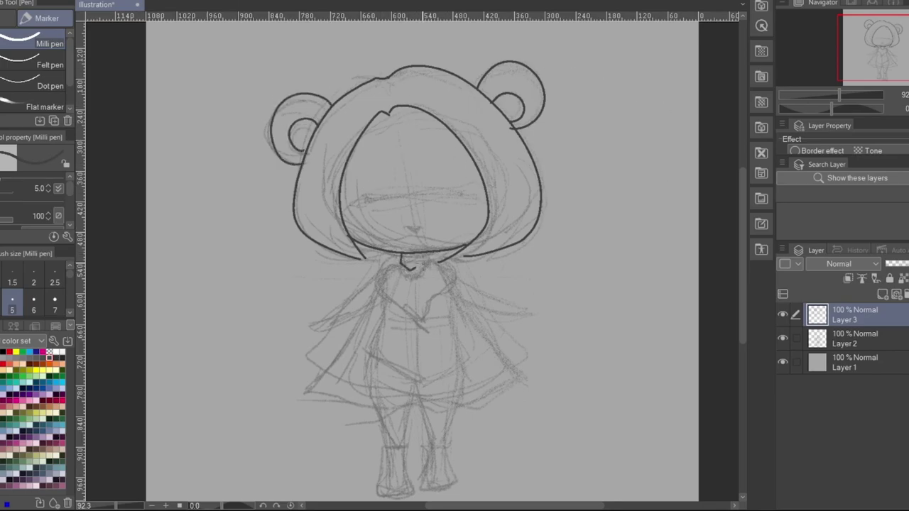
Ink the neck, the heart on the chest, the flared dress outline and both arms
mouse_move(402, 264)
mouse_down()
mouse_move(445, 293)
mouse_move(426, 263)
mouse_up()
mouse_move(374, 279)
mouse_down()
mouse_move(447, 412)
mouse_move(530, 387)
mouse_up()
drag(451, 270, 511, 368)
key(h)
mouse_move(374, 277)
mouse_down()
mouse_move(310, 303)
mouse_move(358, 301)
mouse_up()
drag(452, 276, 452, 300)
Ink the first leg and its rounded boot below the dress
scroll(451, 301, down, 2)
scroll(398, 397, up, 4)
drag(339, 321, 346, 360)
mouse_move(344, 362)
mouse_down()
mouse_move(364, 431)
mouse_move(366, 360)
mouse_up()
drag(366, 361, 345, 362)
drag(372, 320, 368, 359)
mouse_move(399, 325)
mouse_down()
mouse_move(403, 365)
mouse_move(433, 429)
mouse_move(406, 361)
mouse_up()
key(ctrl+z)
key(ctrl+z)
key(ctrl+z)
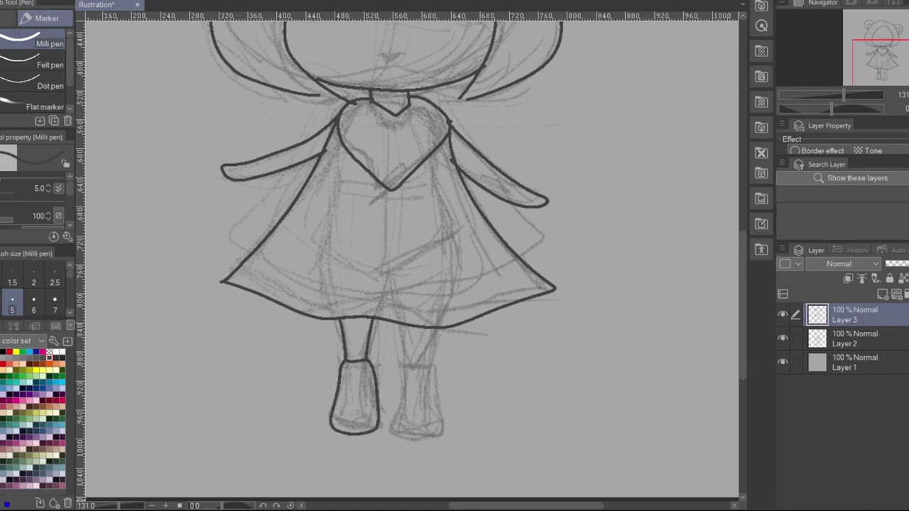
Flip the canvas horizontally and ink the second leg and its boot
key(h)
drag(391, 331, 397, 362)
mouse_move(427, 322)
mouse_down()
mouse_move(419, 364)
mouse_move(428, 421)
mouse_move(383, 362)
mouse_up()
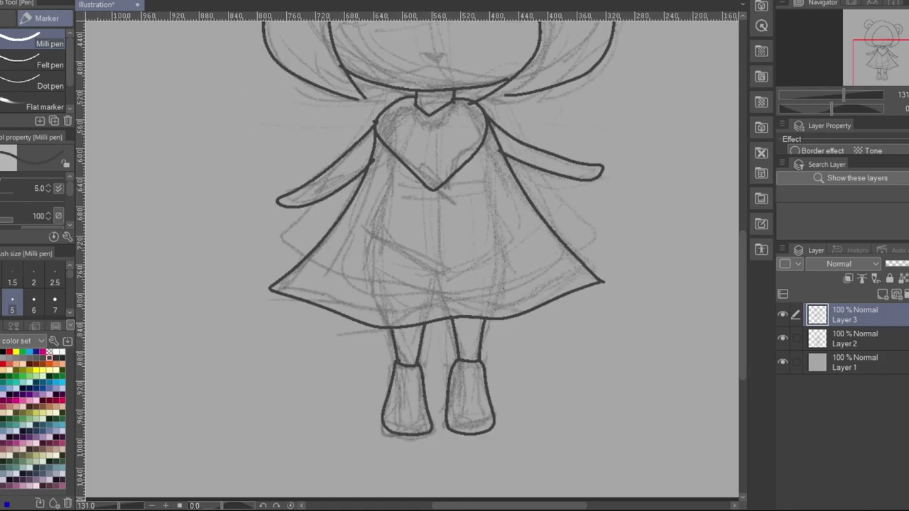
Unflip the canvas, dot two eyes on the face with an enlarged pen, and reset the brush size to 5
key(h)
scroll(397, 284, down, 3)
scroll(405, 184, up, 3)
click(55, 300)
click(365, 202)
click(452, 205)
key(bracketleft)
key(bracketleft)
key(bracketleft)
key(bracketleft)
key(bracketleft)
key(bracketleft)
key(bracketleft)
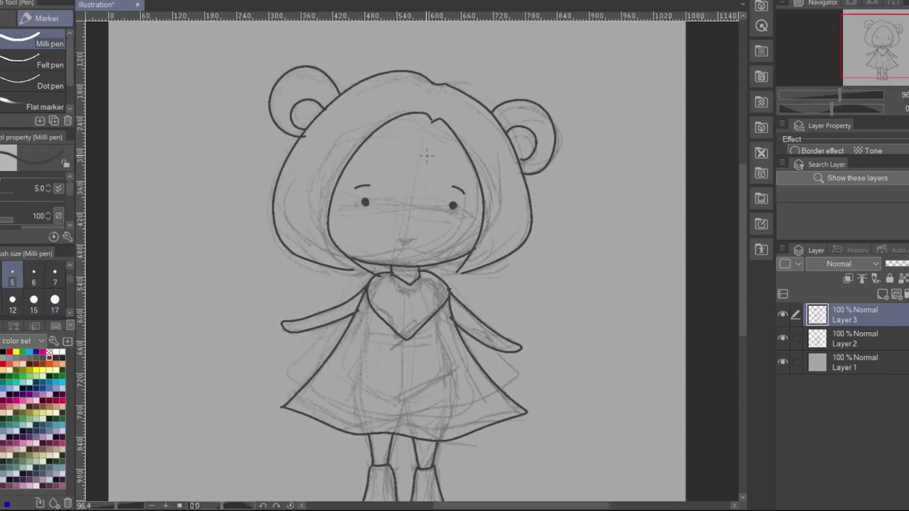
Lower the inked layer's opacity to 43% and add a new layer above it
scroll(565, 55, down, 1)
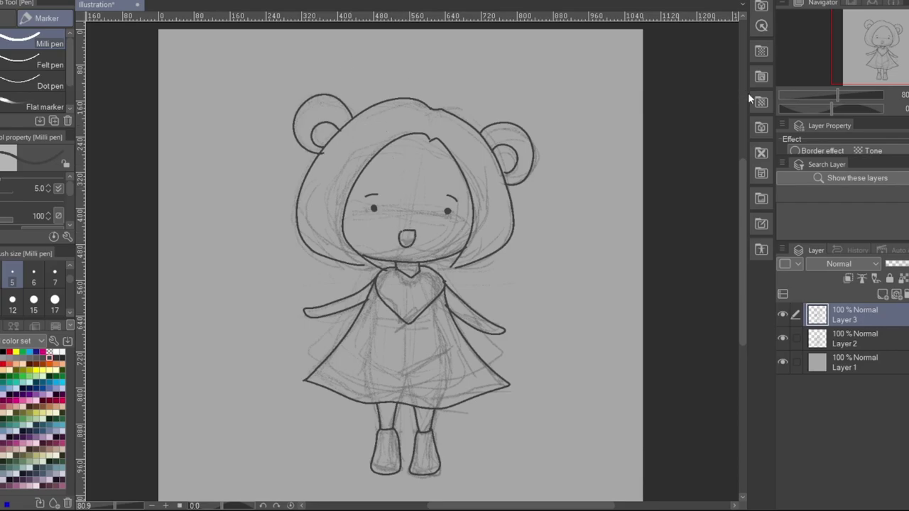
drag(899, 263, 893, 263)
click(882, 294)
scroll(834, 83, up, 4)
drag(835, 78, 850, 52)
scroll(850, 53, down, 2)
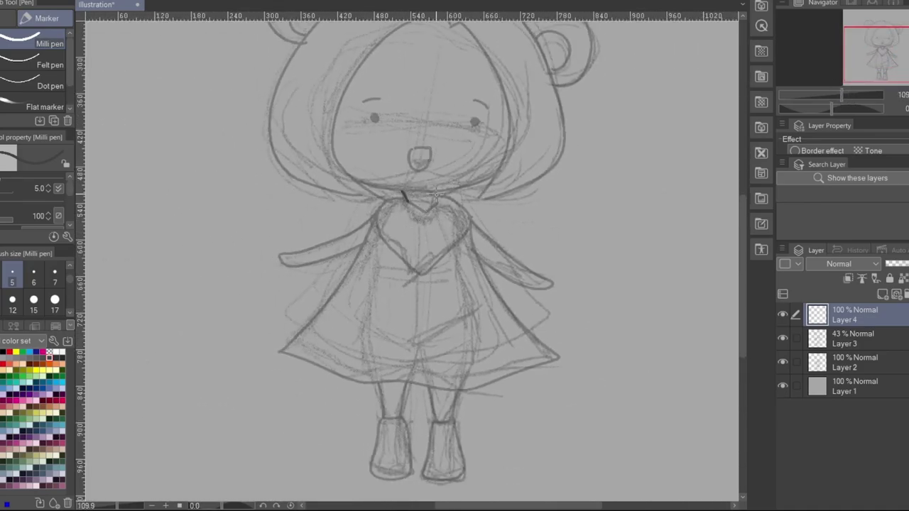
key(ctrl+z)
click(882, 294)
Ink a heart-shaped collar with fur tick marks on the new layer, flipping the canvas for its second half
mouse_move(404, 190)
mouse_down()
mouse_move(386, 202)
mouse_move(371, 245)
mouse_move(401, 274)
mouse_move(422, 222)
mouse_move(372, 235)
mouse_move(412, 278)
mouse_up()
key(ctrl+z)
drag(440, 203, 419, 273)
key(ctrl+z)
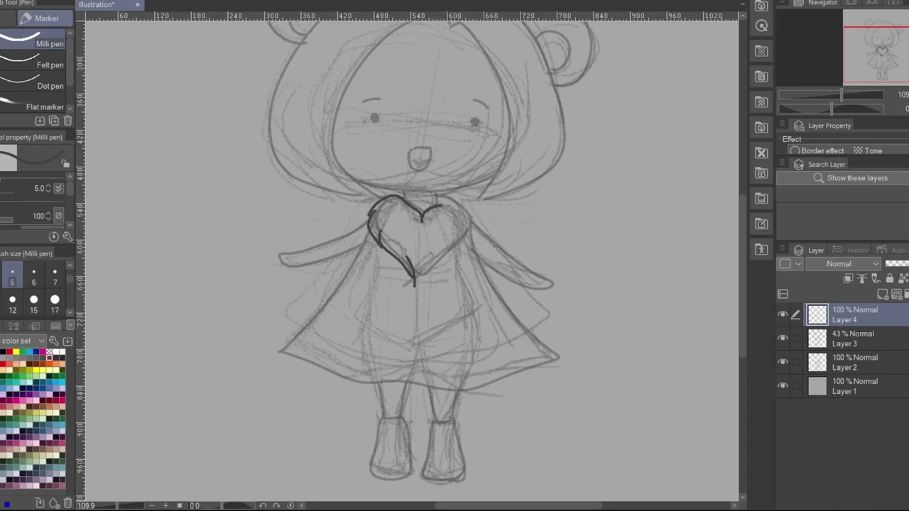
key(h)
mouse_move(411, 207)
mouse_down()
mouse_move(357, 235)
mouse_move(410, 290)
mouse_up()
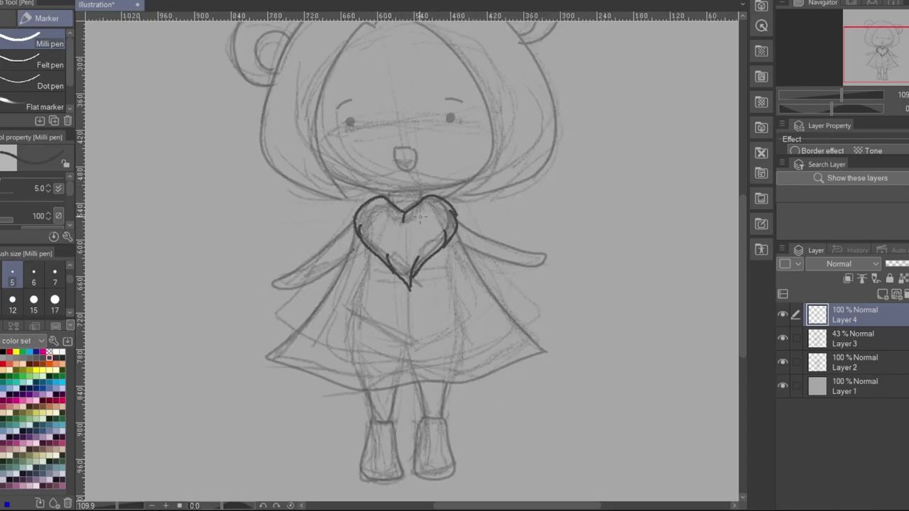
Ink the two flared sides of the dress from the heart collar down to the hem corners
drag(354, 225, 261, 367)
drag(456, 221, 549, 356)
click(890, 40)
mouse_move(247, 287)
mouse_down()
mouse_move(346, 313)
mouse_move(533, 274)
mouse_up()
key(ctrl+z)
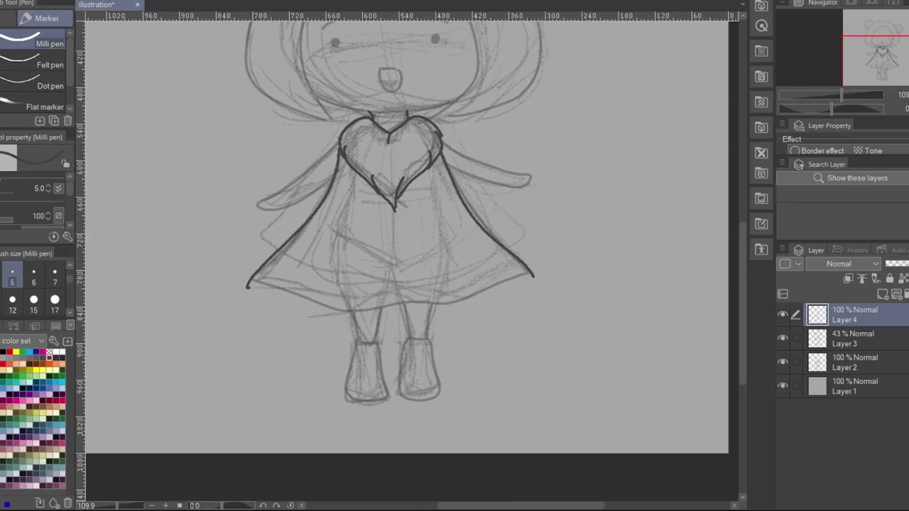
mouse_move(248, 277)
mouse_down()
mouse_move(317, 320)
mouse_move(431, 315)
mouse_move(544, 270)
mouse_move(464, 295)
mouse_move(362, 305)
mouse_move(247, 279)
mouse_move(313, 297)
mouse_move(414, 302)
mouse_move(536, 269)
mouse_up()
key(ctrl+z)
key(ctrl+z)
mouse_move(530, 271)
mouse_down()
mouse_move(437, 313)
mouse_move(241, 279)
mouse_move(311, 301)
mouse_move(536, 270)
mouse_move(468, 213)
mouse_up()
key(ctrl+z)
key(ctrl+z)
Clean up the dress's hem corner and ink a second wavy line below the hem as trim
mouse_move(514, 108)
mouse_down()
mouse_move(541, 94)
mouse_move(544, 106)
mouse_up()
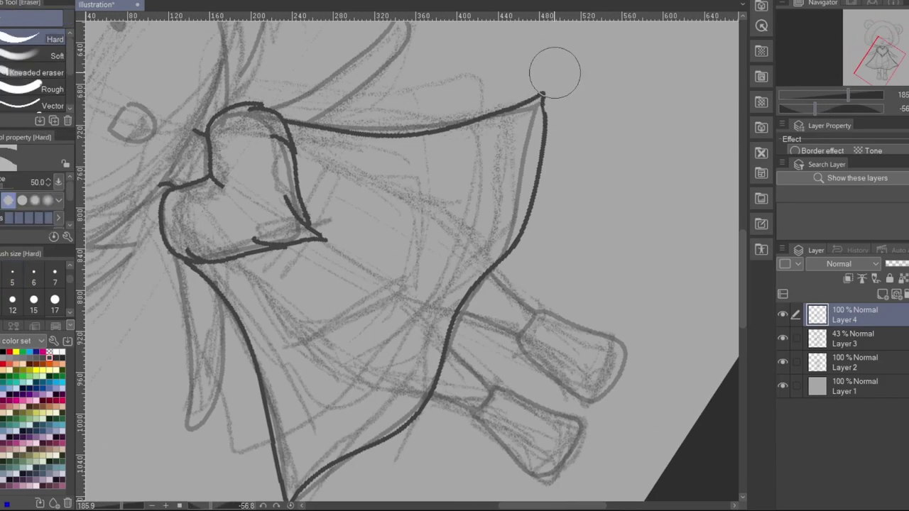
key(ctrl+@)
mouse_move(128, 300)
mouse_down()
mouse_move(142, 313)
mouse_move(383, 350)
mouse_move(634, 299)
mouse_up()
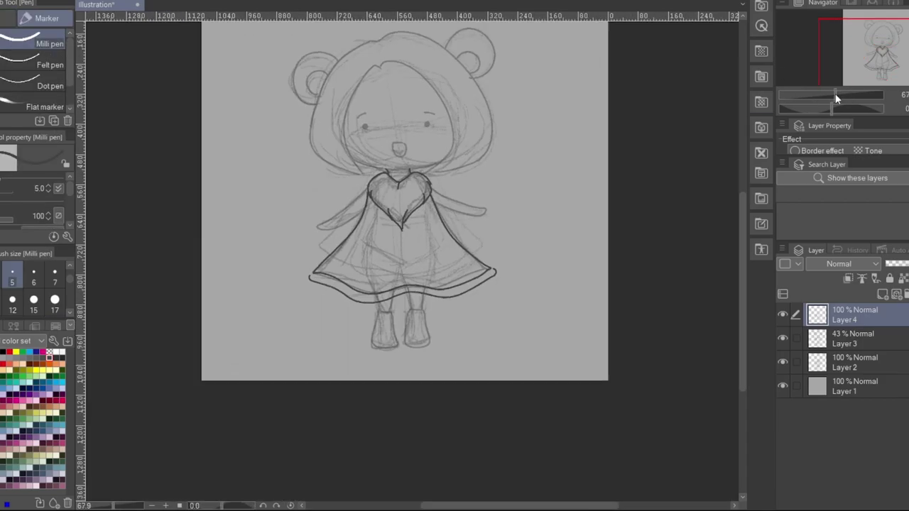
Ink both legs between the dress trim and the boot tops
scroll(880, 57, down, 3)
scroll(880, 64, up, 5)
drag(880, 63, 884, 71)
mouse_move(315, 246)
mouse_down()
mouse_move(361, 281)
mouse_move(376, 229)
mouse_up()
mouse_move(443, 206)
mouse_down()
mouse_move(450, 243)
mouse_move(515, 206)
mouse_up()
key(ctrl+z)
mouse_move(443, 207)
mouse_down()
mouse_move(477, 276)
mouse_move(507, 207)
mouse_up()
Ink the first boot with an uneven fluffy outline and short fur tick marks
mouse_move(362, 281)
mouse_down()
mouse_move(392, 431)
mouse_move(310, 288)
mouse_move(316, 276)
mouse_move(298, 319)
mouse_move(284, 436)
mouse_move(394, 434)
mouse_up()
key(ctrl+z)
mouse_move(365, 306)
mouse_down()
mouse_move(391, 355)
mouse_move(392, 397)
mouse_up()
drag(374, 376, 403, 426)
mouse_move(456, 273)
mouse_down()
mouse_move(419, 332)
mouse_move(416, 418)
mouse_move(535, 424)
mouse_up()
key(ctrl+z)
drag(455, 274, 418, 348)
mouse_move(447, 314)
mouse_down()
mouse_move(432, 329)
mouse_move(447, 433)
mouse_up()
key(ctrl+z)
key(ctrl+z)
key(ctrl+z)
Ink the second boot with a matching fluffy outline and short fur tick marks
mouse_move(456, 274)
mouse_down()
mouse_move(428, 390)
mouse_move(493, 438)
mouse_move(536, 428)
mouse_up()
drag(494, 275, 529, 348)
drag(495, 313, 527, 342)
mouse_move(510, 362)
mouse_down()
mouse_move(534, 378)
mouse_move(541, 426)
mouse_up()
Taper the fur tick marks on both boots with the Hard eraser
mouse_move(853, 95)
mouse_down()
mouse_move(788, 95)
mouse_move(855, 94)
mouse_up()
key(e)
drag(360, 340, 384, 364)
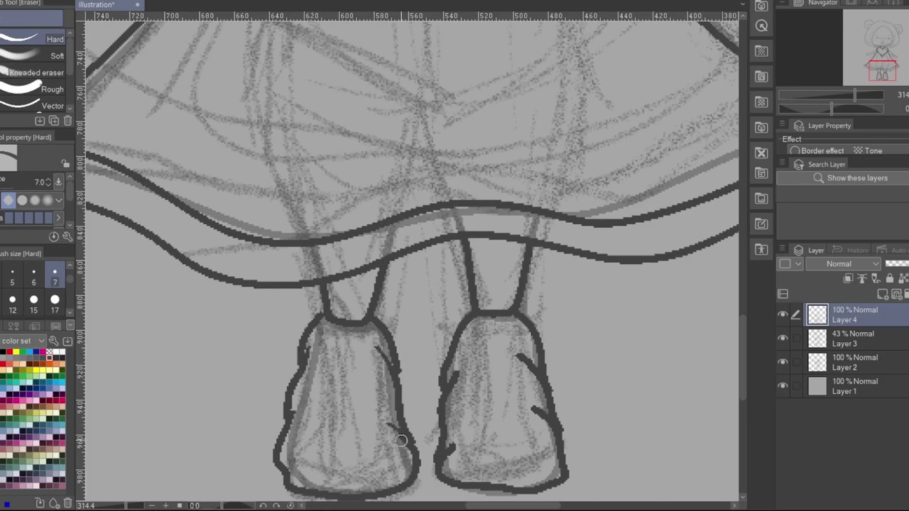
drag(515, 359, 534, 375)
drag(534, 410, 541, 423)
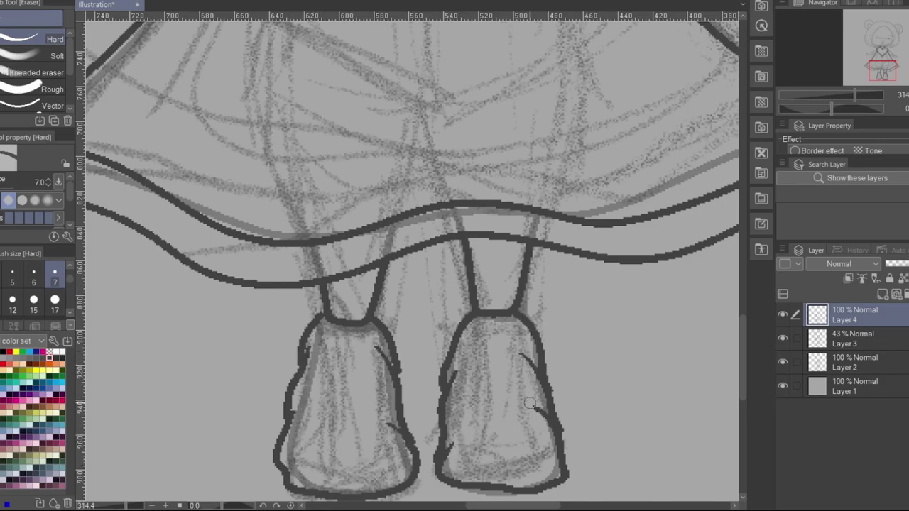
Ink the first arm with the pen, adding a seam line across the upper sleeve
drag(854, 100, 886, 54)
key(p)
mouse_move(400, 191)
mouse_down()
mouse_move(352, 252)
mouse_move(389, 255)
mouse_move(250, 307)
mouse_move(302, 339)
mouse_move(364, 281)
mouse_up()
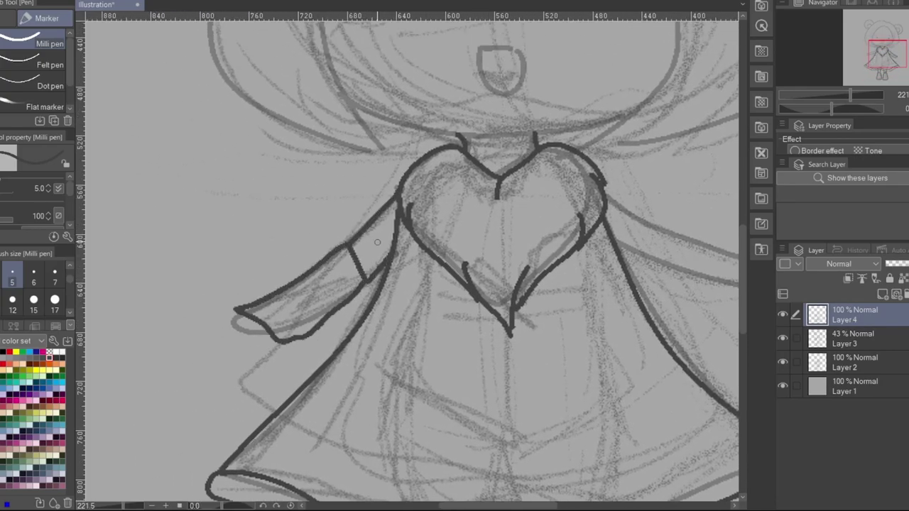
mouse_move(229, 321)
mouse_down()
mouse_move(245, 344)
mouse_move(269, 330)
mouse_move(226, 323)
mouse_move(270, 334)
mouse_up()
key(ctrl+z)
key(h)
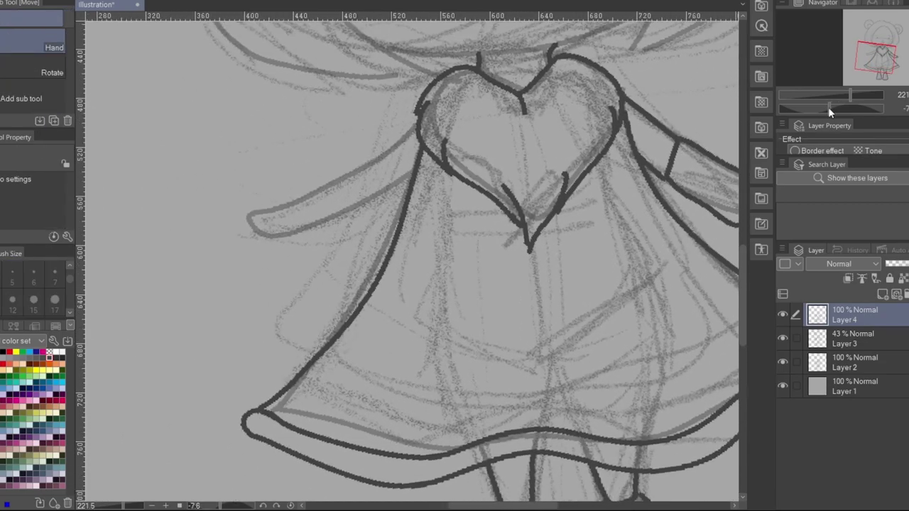
mouse_move(388, 115)
mouse_down()
mouse_move(345, 175)
mouse_move(392, 163)
mouse_move(259, 248)
mouse_move(366, 193)
mouse_move(302, 269)
mouse_move(368, 199)
mouse_up()
key(ctrl+z)
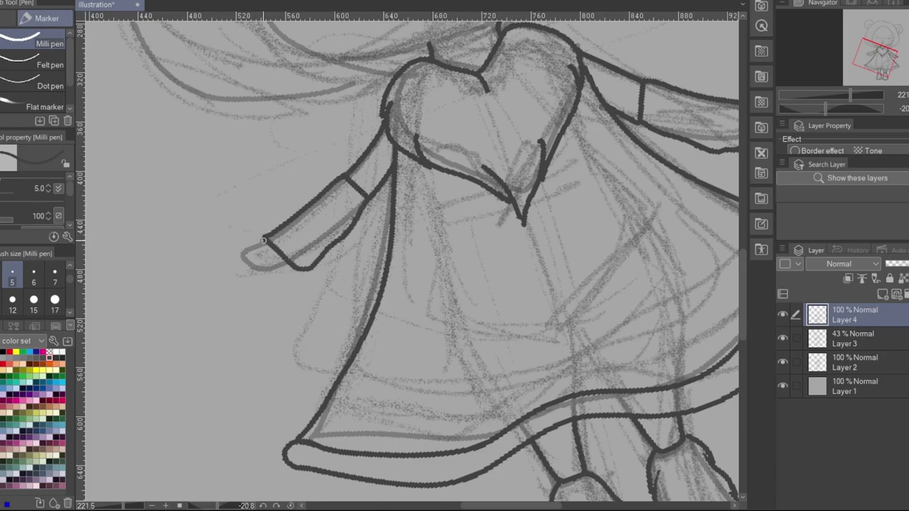
drag(264, 236, 285, 257)
drag(825, 108, 837, 89)
key(ctrl+z)
key(ctrl+z)
key(ctrl+z)
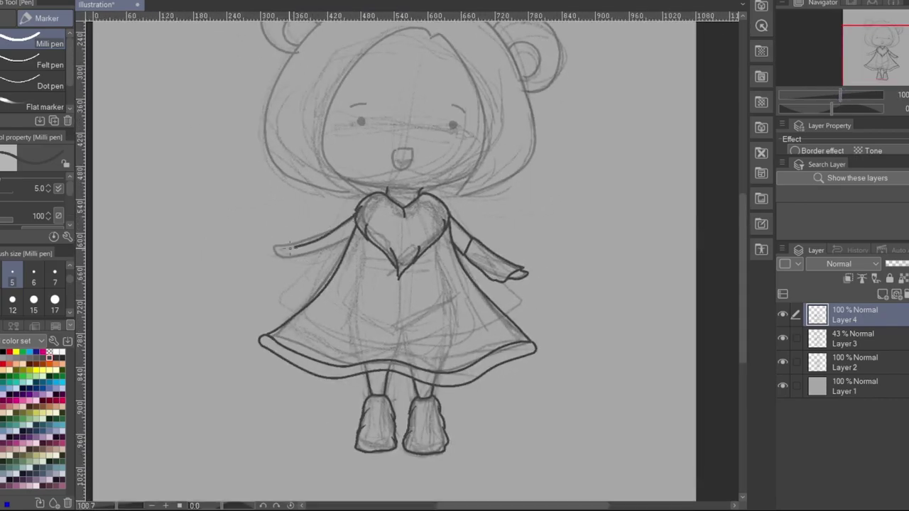
Try to ink the second arm as a plain tapered shape reaching outward from the heart collar
drag(353, 215, 276, 248)
drag(274, 258, 344, 238)
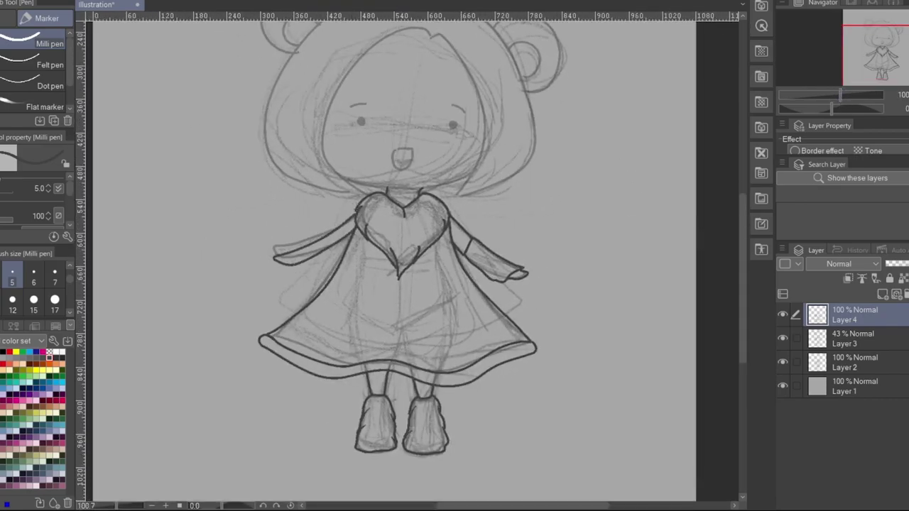
key(h)
drag(470, 216, 534, 249)
mouse_move(533, 257)
mouse_down()
mouse_move(475, 238)
mouse_move(459, 246)
mouse_up()
scroll(474, 240, up, 3)
key(ctrl+z)
mouse_move(456, 210)
mouse_down()
mouse_move(468, 250)
mouse_move(498, 280)
mouse_up()
key(ctrl+z)
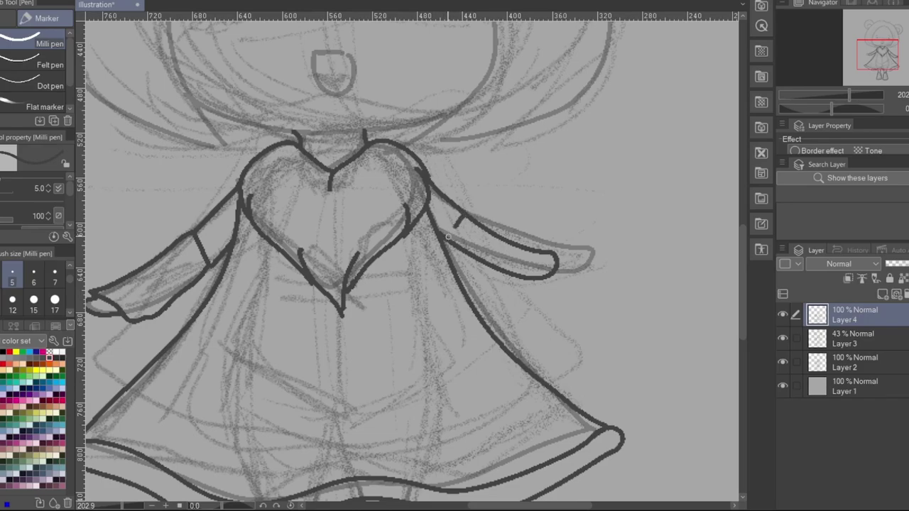
Try to reshape the second arm with a flared sleeve and a seam line across the upper sleeve
mouse_move(445, 240)
mouse_down()
mouse_move(501, 298)
mouse_move(540, 254)
mouse_up()
drag(463, 209, 546, 250)
key(e)
mouse_move(452, 240)
mouse_down()
mouse_move(511, 279)
mouse_move(470, 252)
mouse_move(537, 250)
mouse_move(508, 274)
mouse_move(529, 252)
mouse_up()
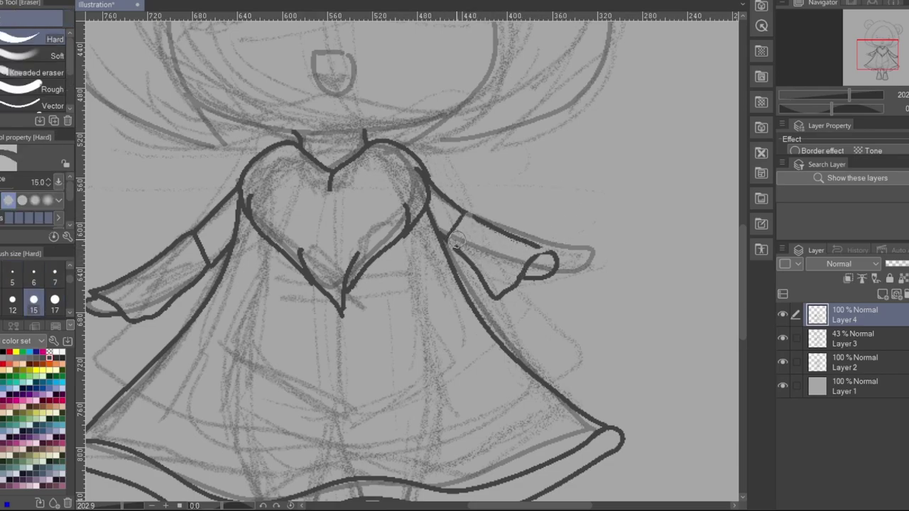
key(p)
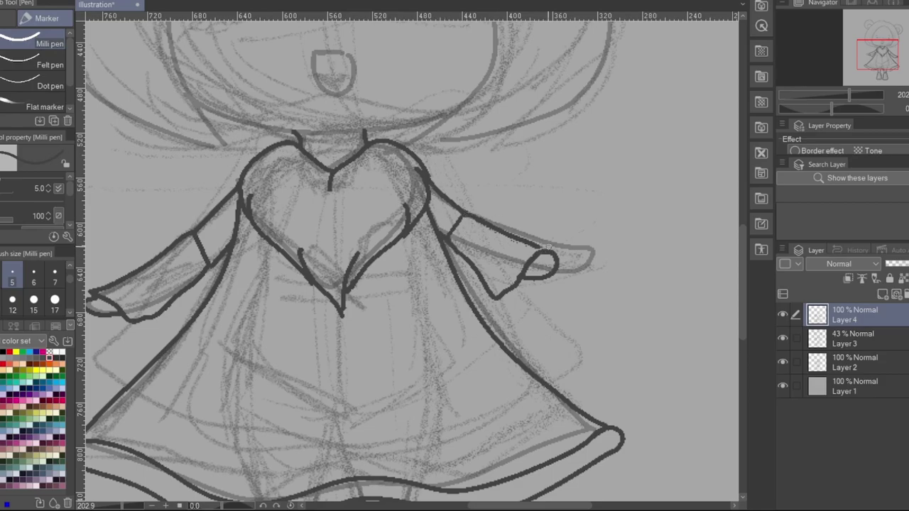
Erase the whole inked second arm with the Hard eraser at size 50
drag(848, 94, 846, 94)
key(e)
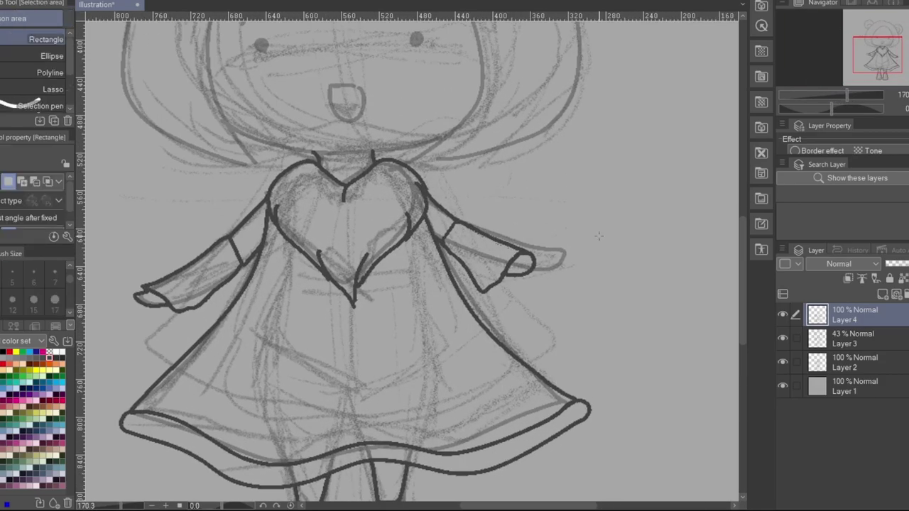
click(55, 298)
mouse_move(546, 256)
mouse_down()
mouse_move(458, 259)
mouse_move(500, 244)
mouse_up()
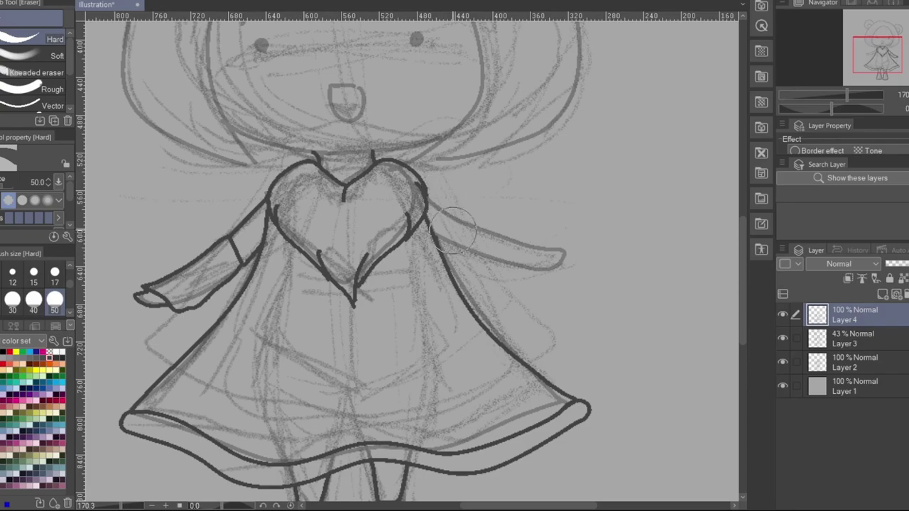
key(p)
mouse_move(428, 192)
mouse_down()
mouse_move(525, 264)
mouse_move(424, 218)
mouse_move(484, 262)
mouse_up()
key(e)
mouse_move(454, 216)
mouse_down()
mouse_move(426, 246)
mouse_move(488, 265)
mouse_up()
key(p)
drag(427, 220, 496, 270)
mouse_move(454, 223)
mouse_down()
mouse_move(445, 265)
mouse_move(450, 240)
mouse_move(490, 284)
mouse_up()
key(ctrl+z)
key(ctrl+z)
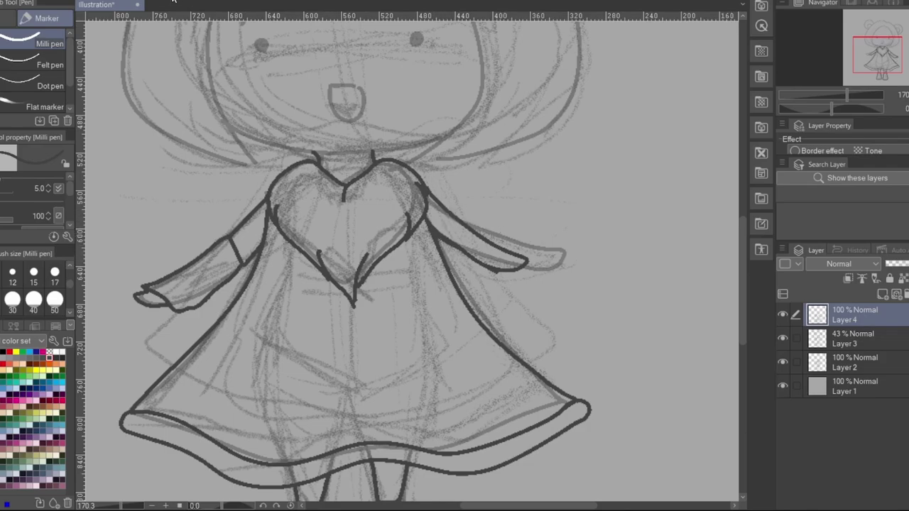
key(m)
key(ctrl+z)
key(ctrl+z)
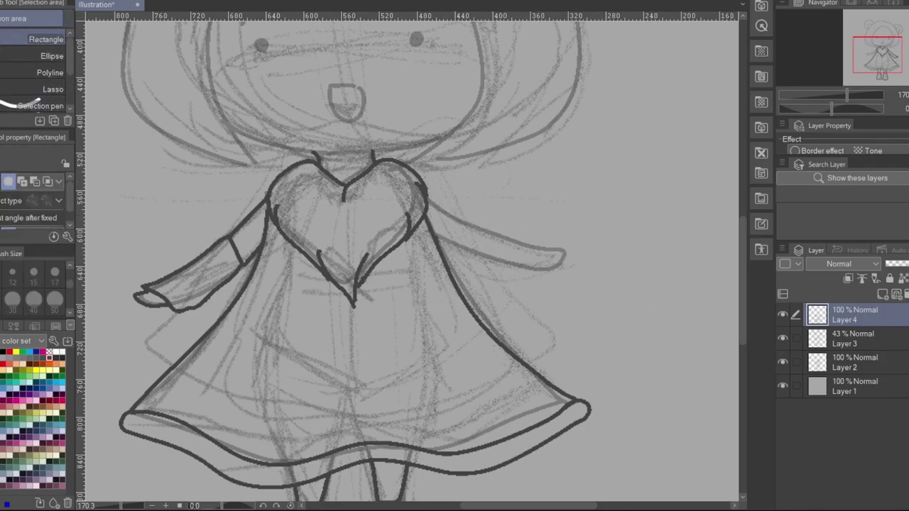
Ink the second arm again with a flared sleeve and a seam line across the upper sleeve
drag(845, 94, 838, 94)
key(p)
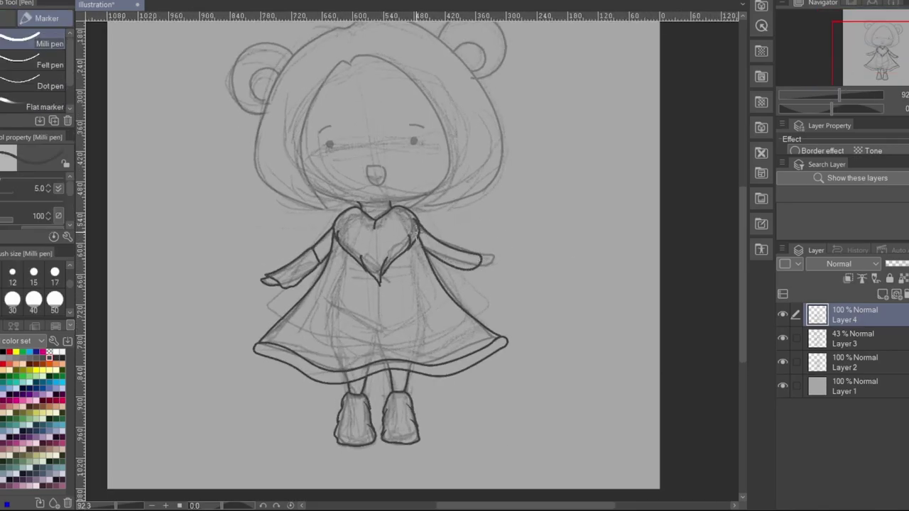
key(h)
mouse_move(406, 223)
mouse_down()
mouse_move(349, 268)
mouse_move(401, 246)
mouse_move(347, 275)
mouse_move(396, 254)
mouse_up()
key(ctrl+z)
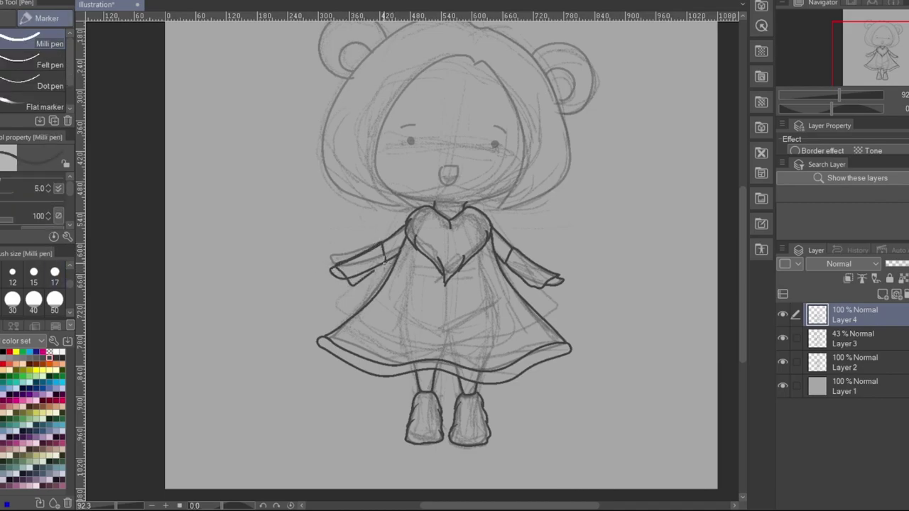
scroll(376, 269, down, 1)
scroll(376, 268, up, 5)
key(e)
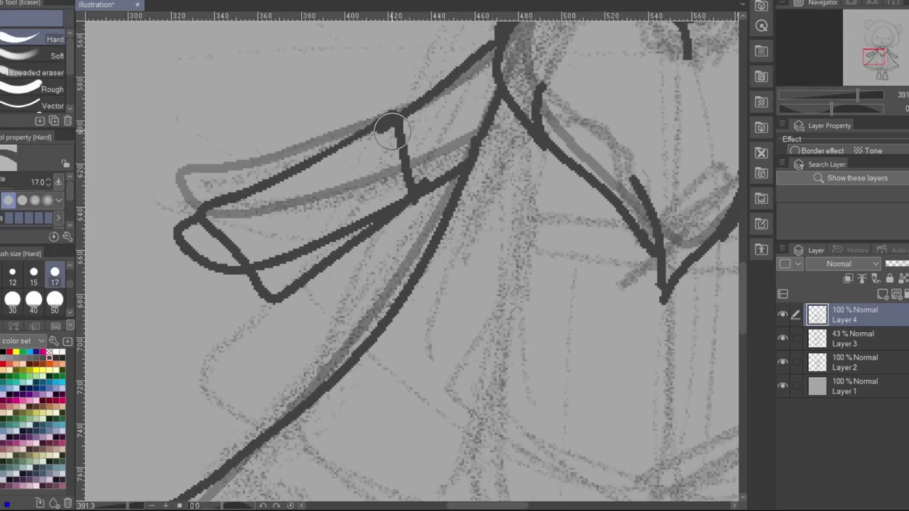
key(p)
Erase the lower edge and cuff of the second sleeve with the Hard eraser, enlarging it to size 50
key(e)
mouse_move(395, 115)
mouse_down()
mouse_move(394, 211)
mouse_move(405, 207)
mouse_move(258, 254)
mouse_move(392, 207)
mouse_move(261, 295)
mouse_move(180, 290)
mouse_up()
key(bracketright)
key(bracketright)
key(bracketright)
key(bracketright)
key(bracketright)
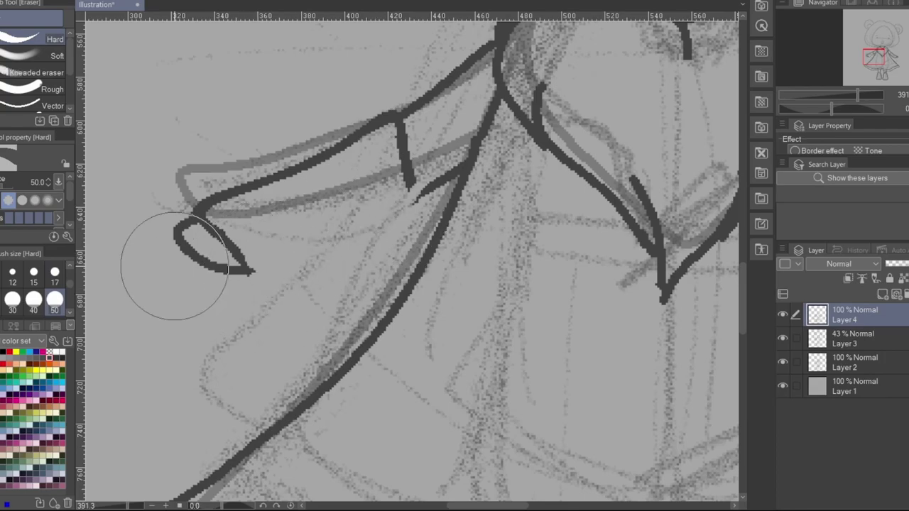
Redraw the second arm's hand, cuff and lower sleeve edge, and clean the joint at the dress with the Hard eraser at size 17
key(p)
mouse_move(175, 234)
mouse_down()
mouse_move(247, 269)
mouse_move(341, 238)
mouse_move(443, 178)
mouse_up()
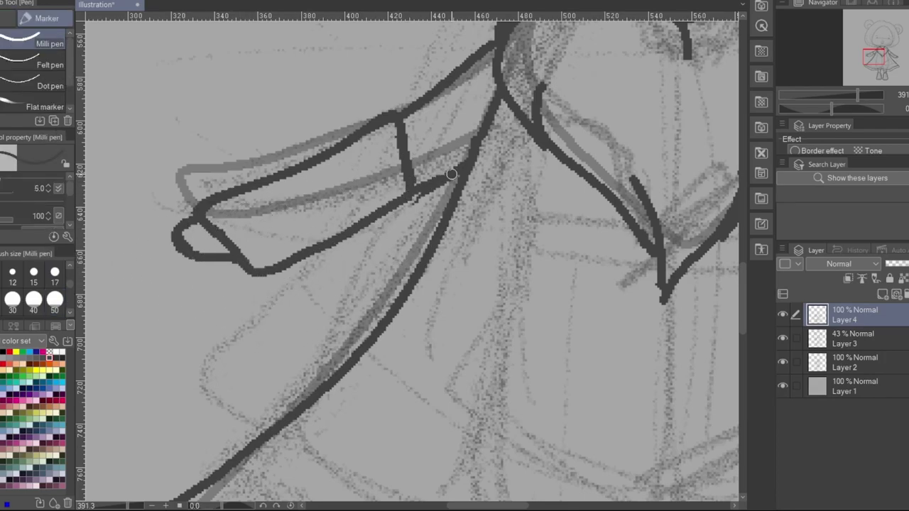
key(e)
key(bracketleft)
key(bracketleft)
key(bracketleft)
key(bracketleft)
key(bracketleft)
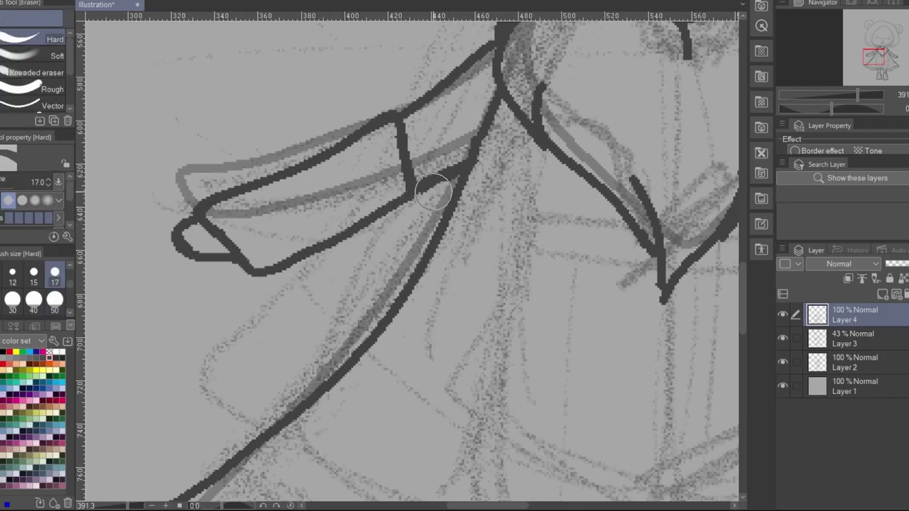
mouse_move(464, 167)
mouse_down()
mouse_move(500, 136)
mouse_move(459, 183)
mouse_up()
key(p)
Taper the fur tick marks along the heart collar with the Hard eraser
scroll(244, 284, down, 4)
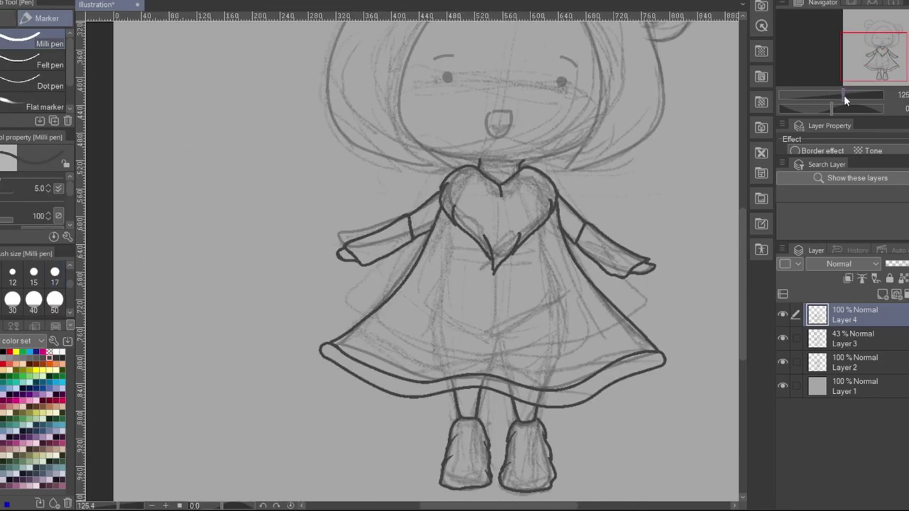
scroll(468, 108, up, 3)
scroll(487, 256, down, 3)
scroll(372, 269, up, 3)
key(e)
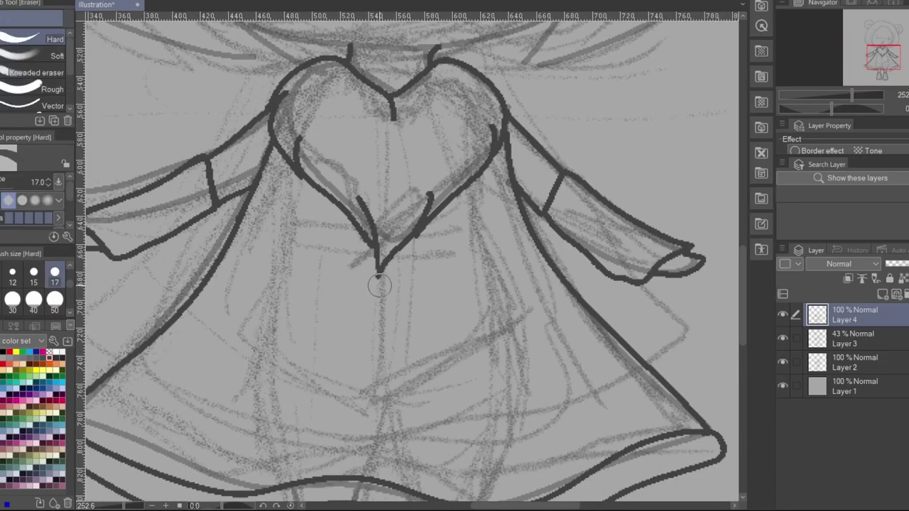
drag(358, 201, 373, 216)
scroll(380, 110, down, 4)
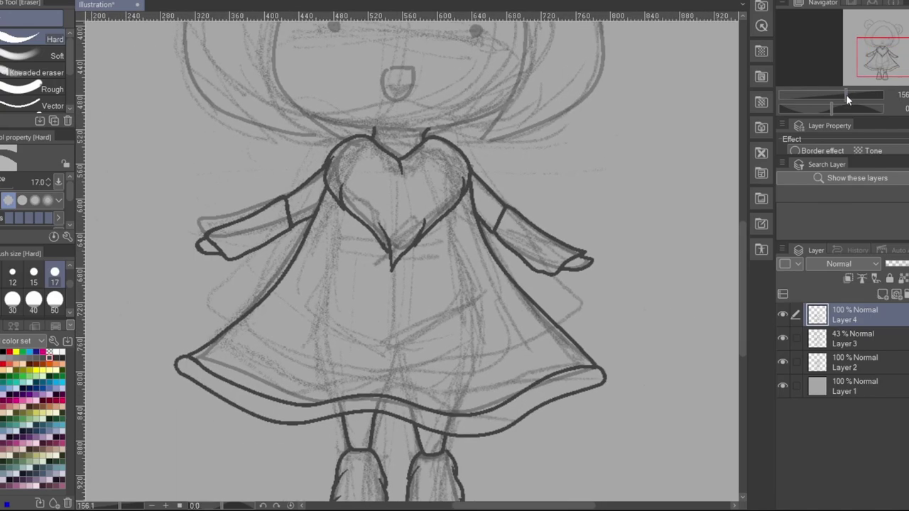
scroll(397, 142, up, 4)
Draw two small round buttons down the dress front below the heart collar's tip
key(p)
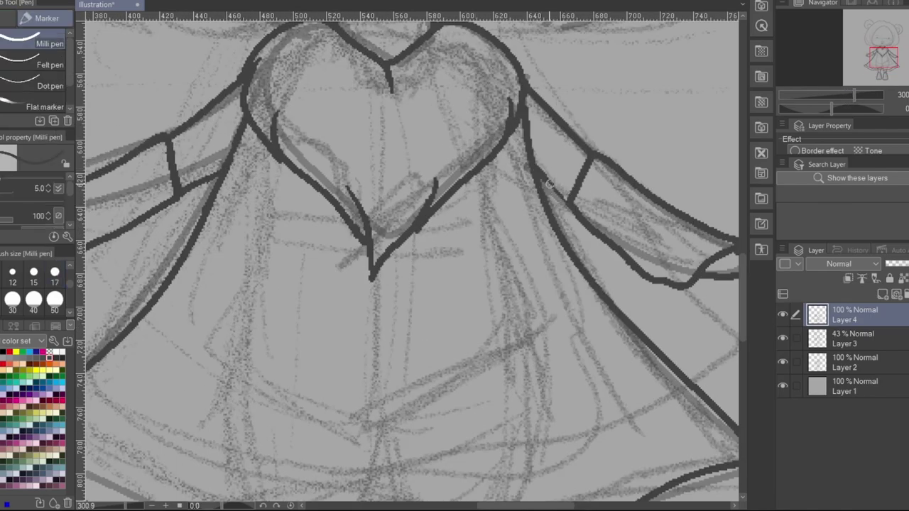
scroll(474, 87, down, 3)
mouse_move(880, 57)
mouse_down()
mouse_move(889, 62)
mouse_move(881, 64)
mouse_up()
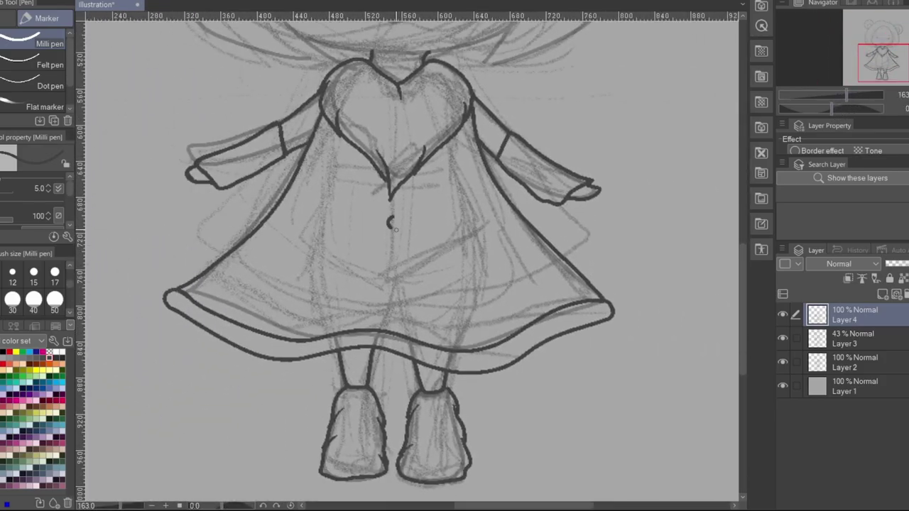
drag(389, 263, 390, 260)
scroll(392, 266, down, 3)
scroll(376, 213, up, 3)
Ink the chin line plus the inner and outer outlines of the first side of the hair
drag(268, 266, 419, 288)
mouse_move(848, 95)
mouse_down()
mouse_move(824, 100)
mouse_move(843, 95)
mouse_up()
mouse_move(391, 112)
mouse_down()
mouse_move(382, 115)
mouse_move(368, 312)
mouse_up()
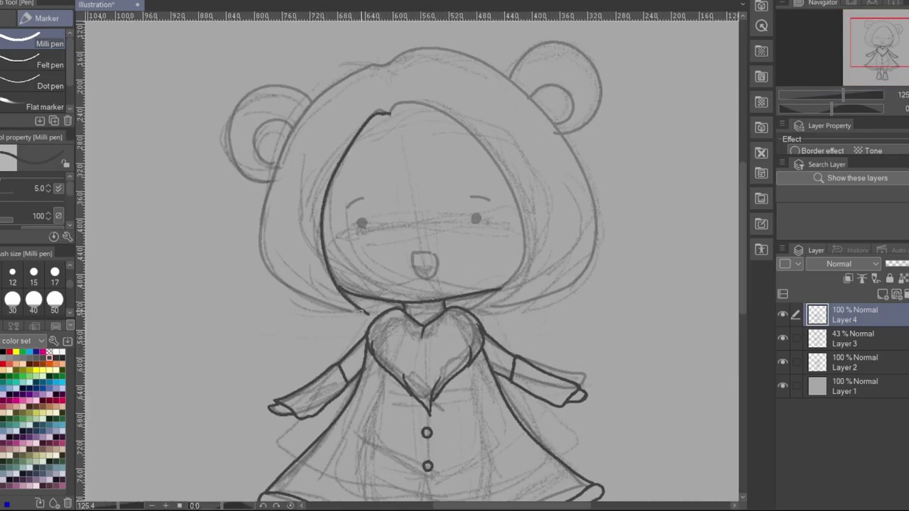
mouse_move(351, 73)
mouse_down()
mouse_move(277, 280)
mouse_move(368, 314)
mouse_up()
key(e)
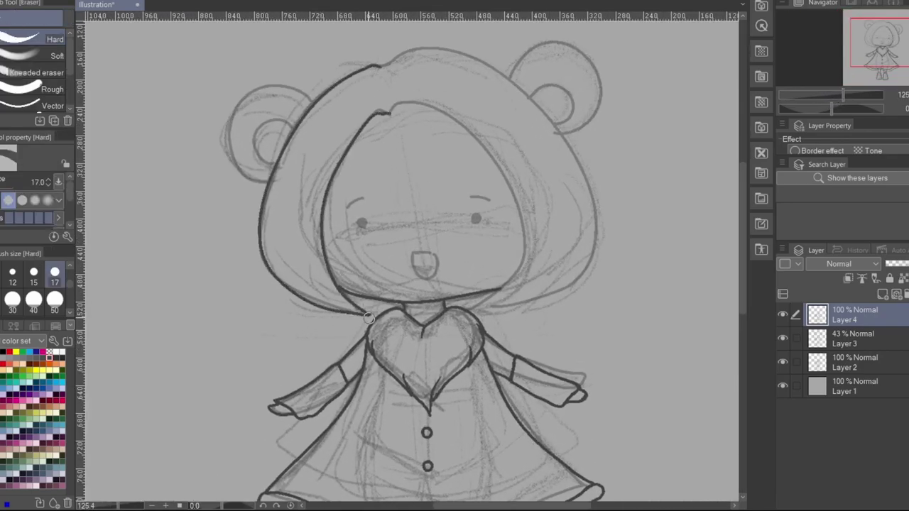
Ink the first bear ear with its outer outline and inner ear arc
key(p)
drag(275, 82, 264, 186)
drag(267, 127, 272, 170)
Ink the inner and outer outlines of the hair's other side, joining them at the small tuft on top
key(h)
mouse_move(436, 99)
mouse_down()
mouse_move(322, 168)
mouse_move(337, 306)
mouse_up()
key(ctrl+z)
mouse_move(434, 57)
mouse_down()
mouse_move(227, 243)
mouse_move(340, 307)
mouse_up()
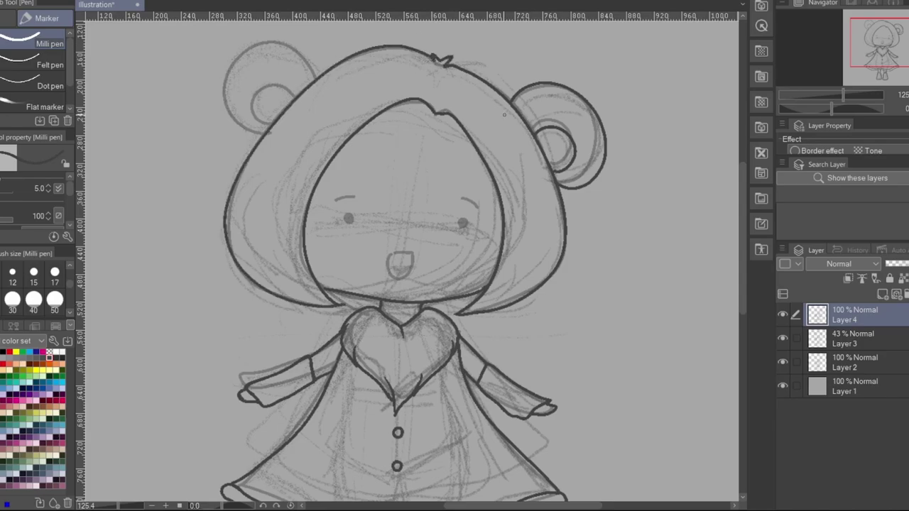
key(e)
Ink the second bear ear with its outer outline and inner ear arc
key(p)
mouse_move(313, 73)
mouse_down()
mouse_move(225, 112)
mouse_move(269, 124)
mouse_move(295, 98)
mouse_up()
key(e)
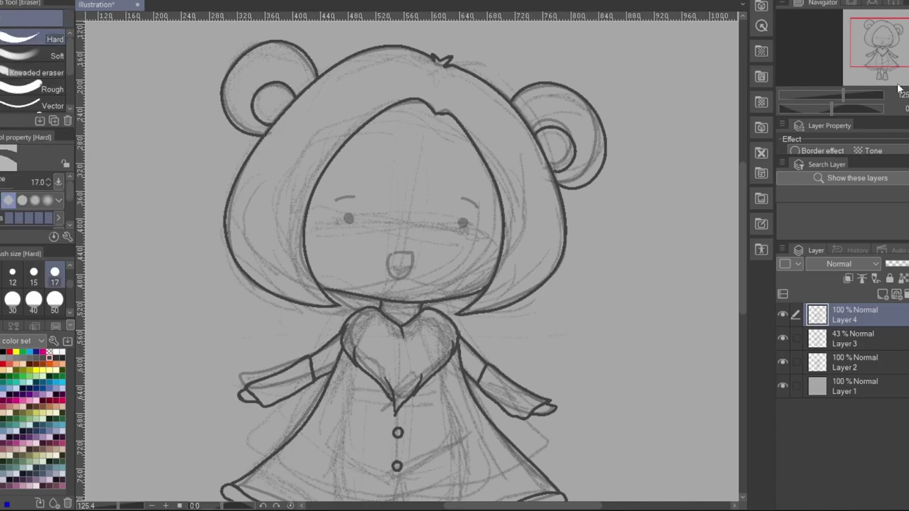
key(ctrl+h)
key(p)
drag(366, 124, 439, 108)
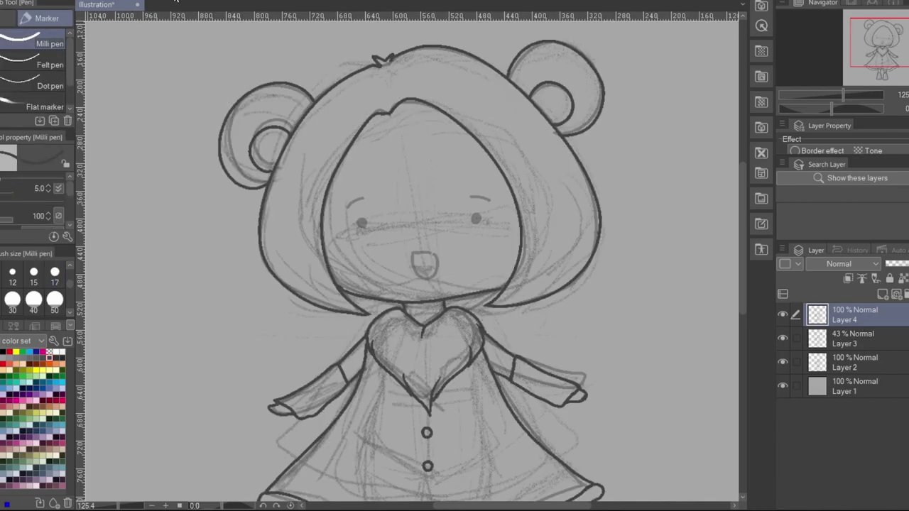
Create a new layer and place two solid round eyes on the face with the Milli pen at size 50
drag(843, 94, 840, 94)
click(55, 298)
key(ctrl+shift+n)
click(376, 229)
click(465, 227)
Reposition one eye using a rectangular selection and the move tool, and clear the selection
key(ctrl+h)
key(m)
mouse_move(387, 238)
mouse_down()
mouse_move(312, 198)
mouse_move(295, 172)
mouse_up()
key(k)
drag(346, 222, 354, 225)
key(m)
key(ctrl+d)
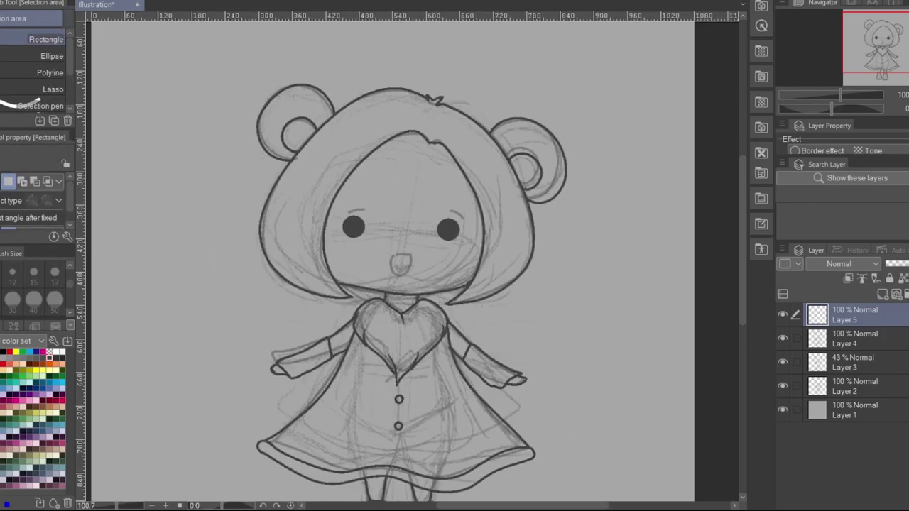
Hide the sketch layers Layer 3 and Layer 2, and ink short eyebrows and a curved smile at pen size 5
key(p)
click(71, 267)
click(12, 273)
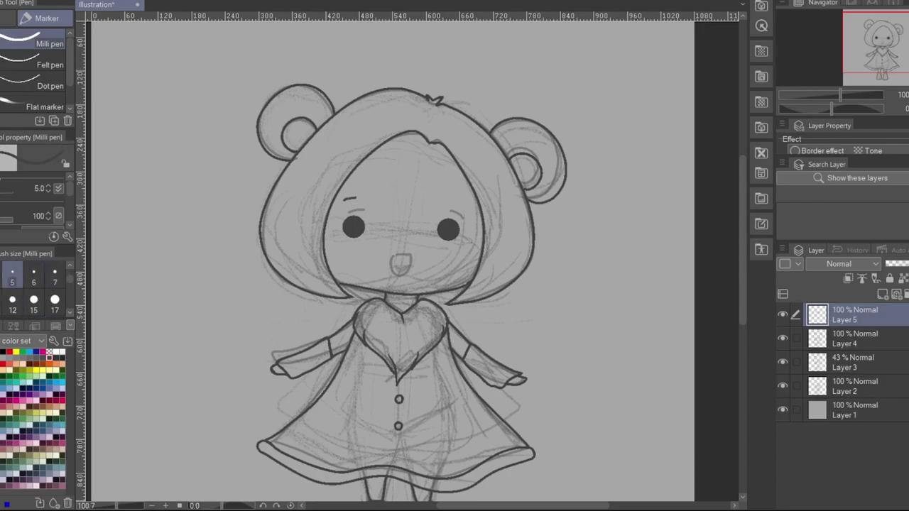
key(ctrl+z)
click(782, 362)
click(782, 386)
mouse_move(839, 94)
mouse_down()
mouse_move(827, 105)
mouse_move(844, 95)
mouse_move(836, 76)
mouse_up()
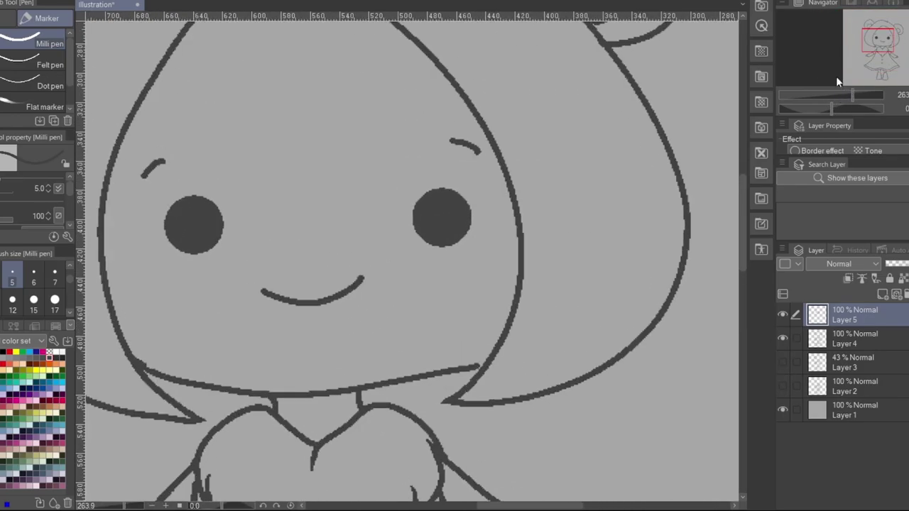
Close the gap where the jawline meets the hair, and taper the eyebrows with the Hard eraser
drag(457, 371, 492, 355)
mouse_move(861, 92)
mouse_down()
mouse_move(834, 95)
mouse_move(855, 95)
mouse_up()
key(e)
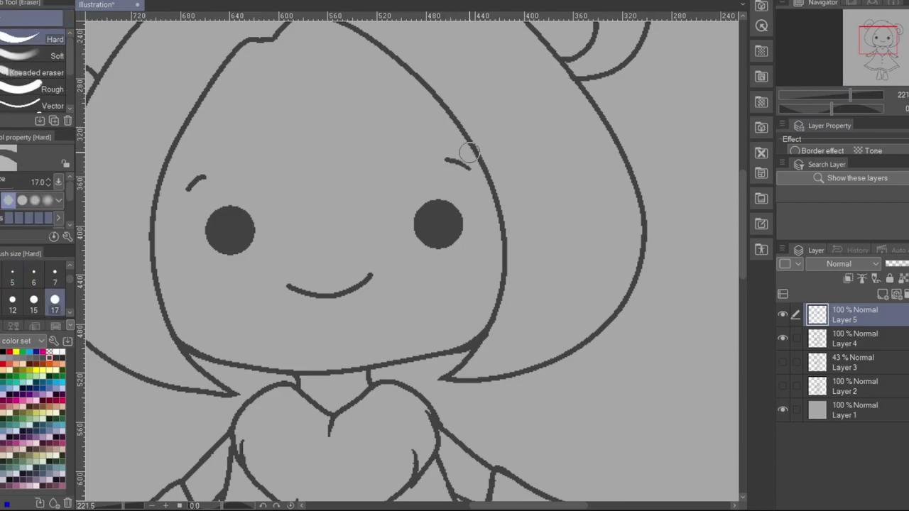
key(p)
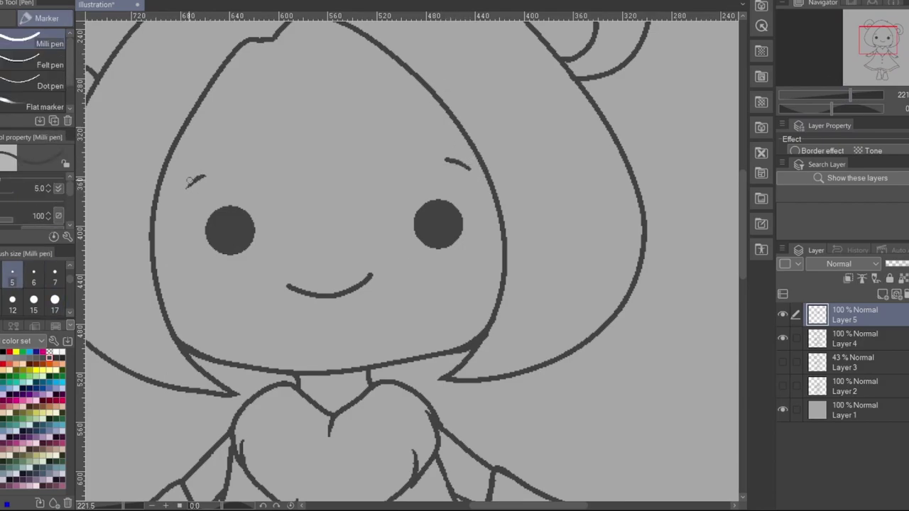
key(e)
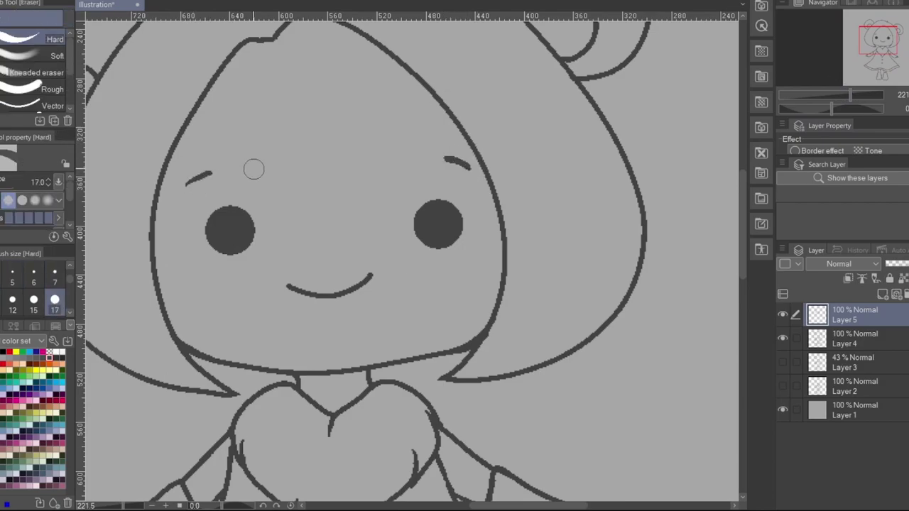
Erase the wide smile and replace it with a much smaller curved mouth
mouse_move(850, 94)
mouse_down()
mouse_move(817, 98)
mouse_move(837, 92)
mouse_up()
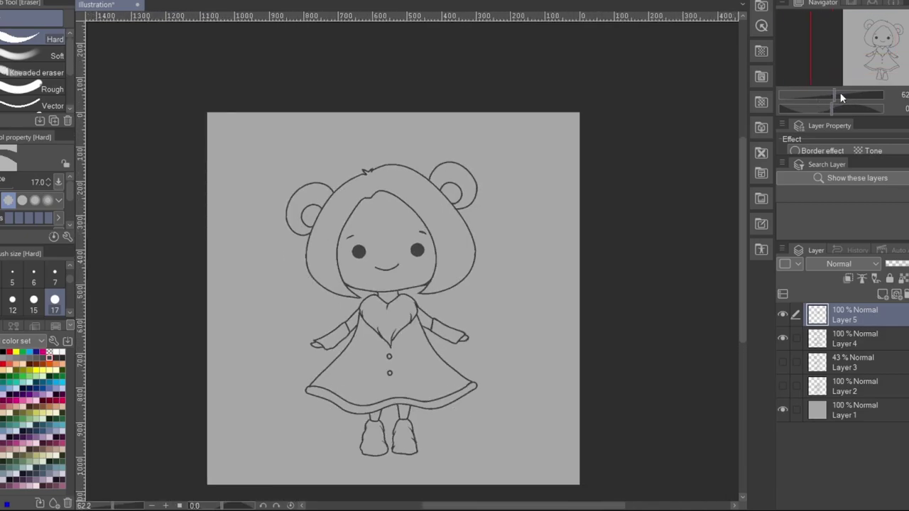
click(52, 292)
mouse_move(347, 273)
mouse_down()
mouse_move(390, 269)
mouse_move(368, 278)
mouse_move(382, 276)
mouse_up()
key(p)
mouse_move(842, 95)
mouse_down()
mouse_move(833, 94)
mouse_move(851, 93)
mouse_move(838, 90)
mouse_move(817, 108)
mouse_up()
drag(277, 242, 339, 188)
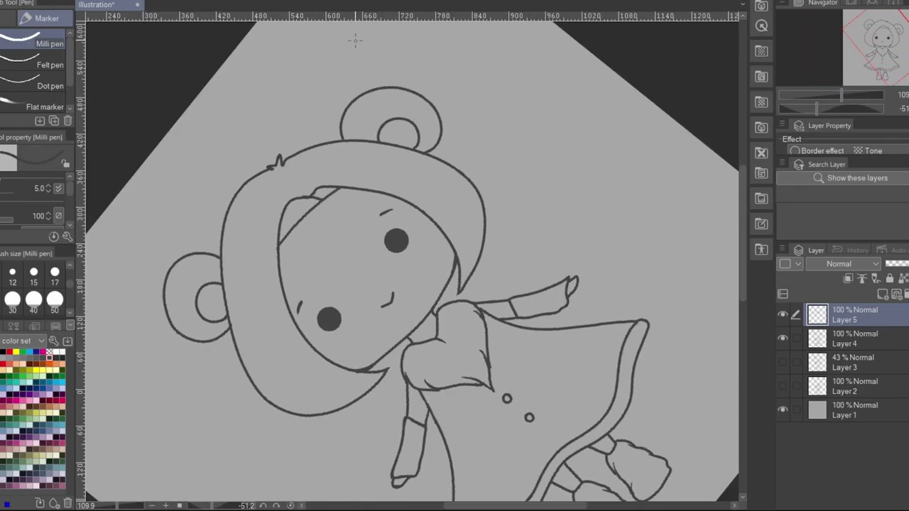
key(ctrl+@)
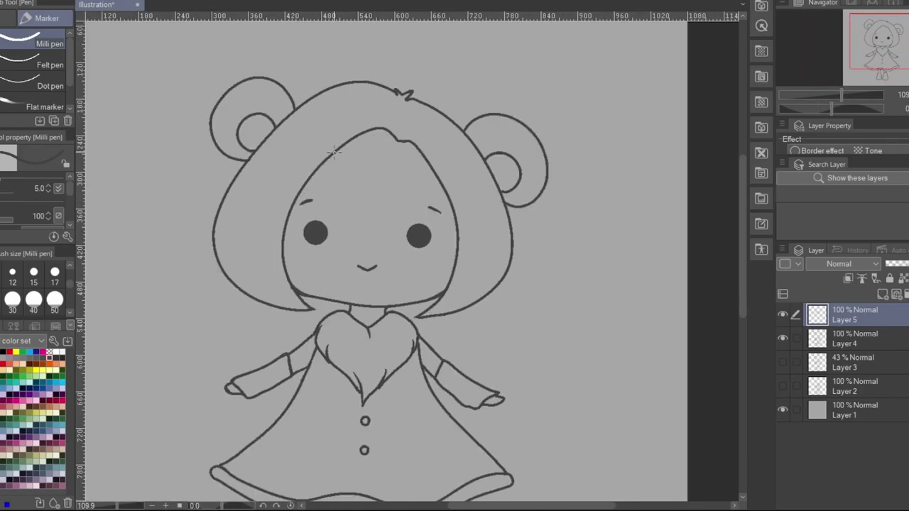
key(ctrl+z)
key(ctrl+z)
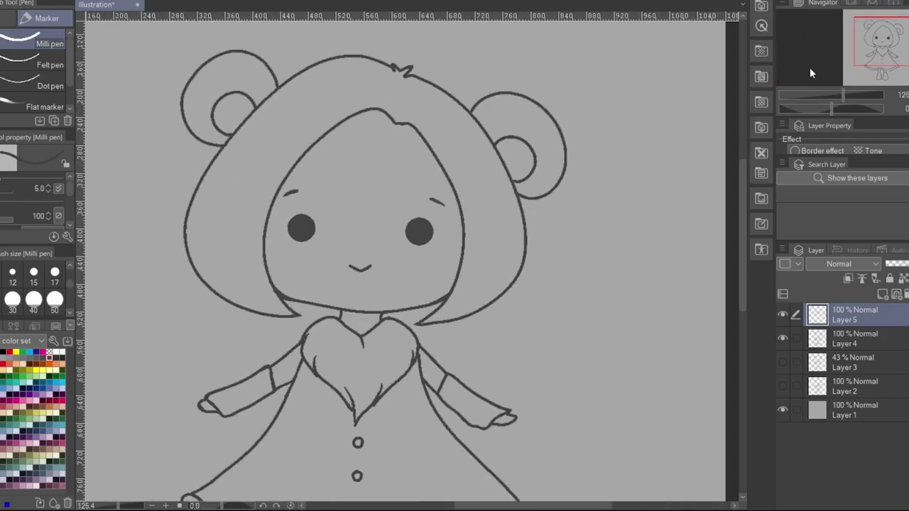
Erase the spiky tuft at the crown of the hair on Layer 4 and redraw the outline with a small notch
key(e)
key(alt+bracketleft)
mouse_move(405, 71)
mouse_down()
mouse_move(420, 60)
mouse_move(333, 114)
mouse_move(224, 223)
mouse_up()
key(p)
key(e)
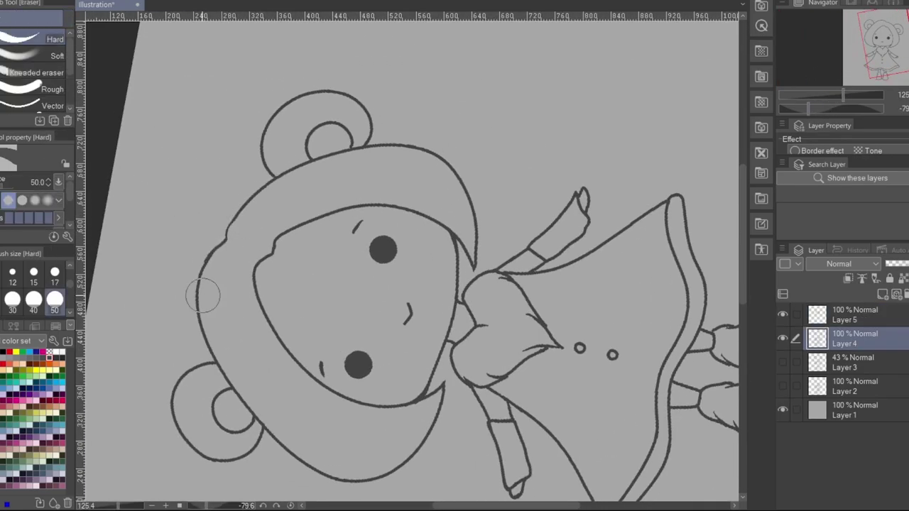
key(p)
mouse_move(229, 226)
mouse_down()
mouse_move(398, 107)
mouse_move(233, 216)
mouse_up()
key(e)
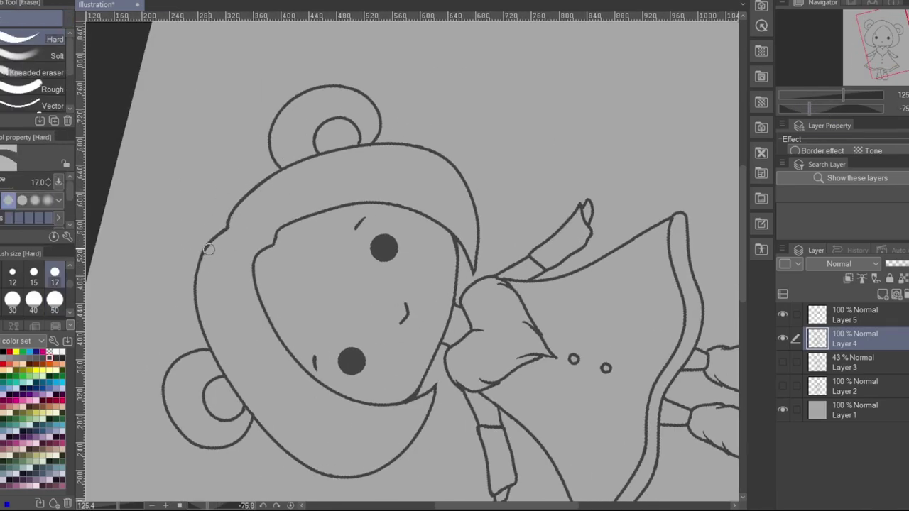
mouse_move(842, 94)
mouse_down()
mouse_move(825, 92)
mouse_move(832, 84)
mouse_up()
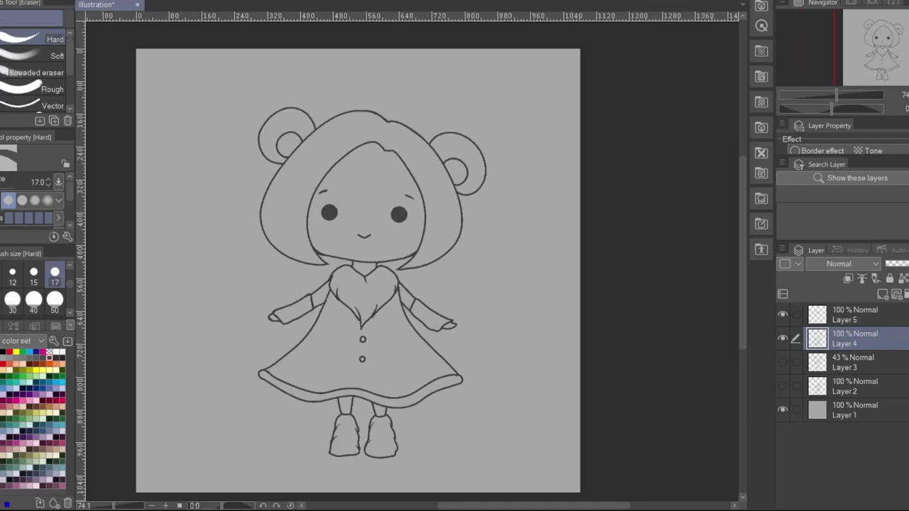
drag(863, 53, 859, 54)
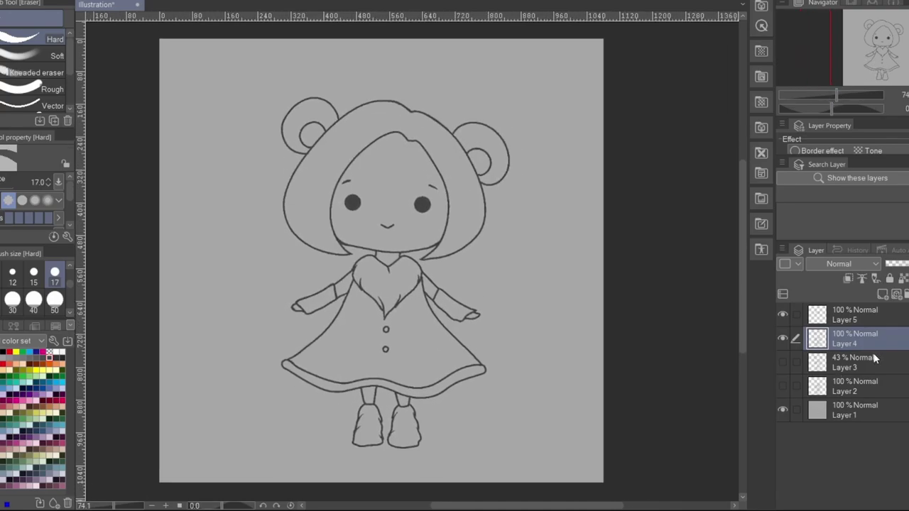
Group Layer 5 and Layer 4 into a folder, and select the whole character silhouette by inverting a selection of the surrounding background
key(ctrl+g)
key(w)
click(559, 269)
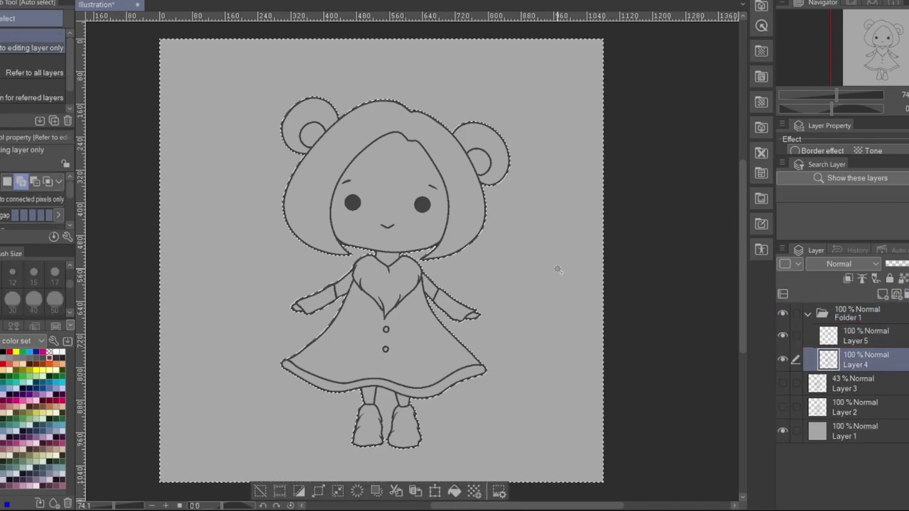
key(ctrl+shift+i)
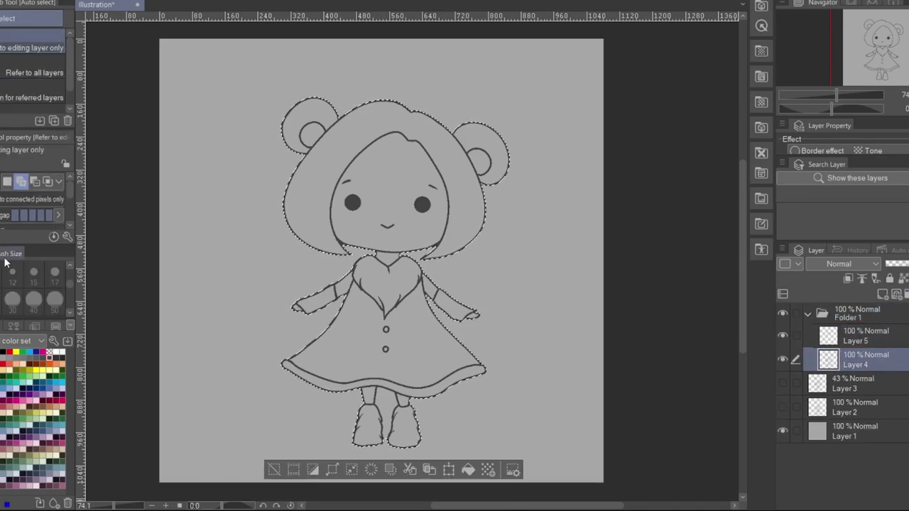
click(222, 277)
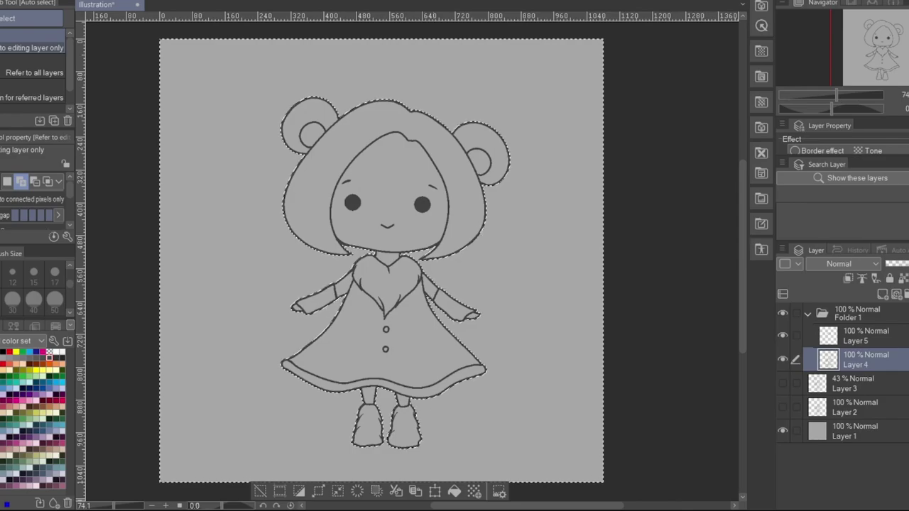
key(ctrl+shift+i)
Create a folder with a new layer below the line art, fill the silhouette with tan skin colour, and clear the selection
mouse_move(836, 94)
mouse_down()
mouse_move(848, 93)
mouse_move(839, 94)
mouse_up()
click(896, 293)
click(881, 294)
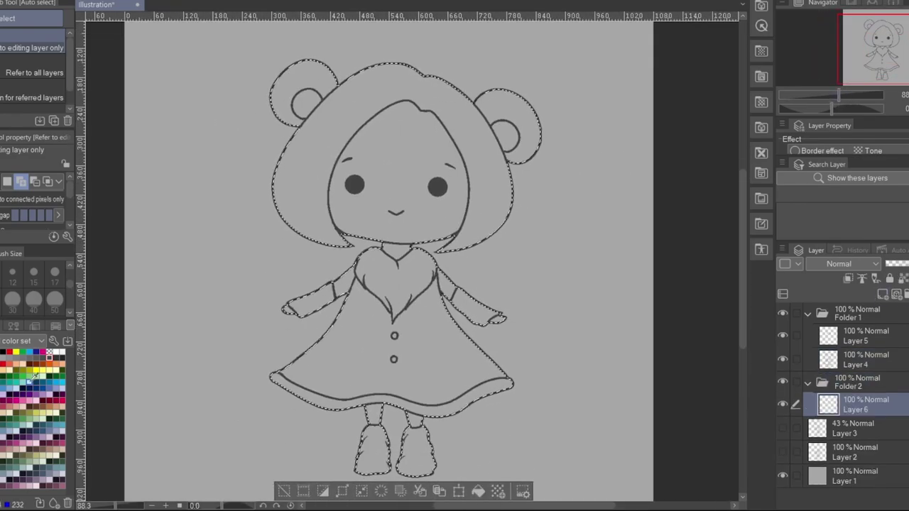
key(g)
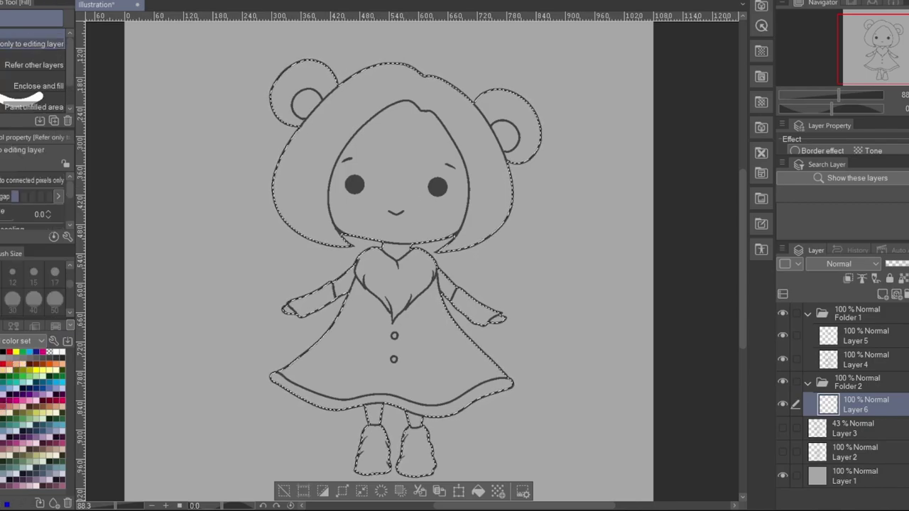
click(394, 299)
key(ctrl+d)
Select the hair area from the Layer 4 line art and fill it with muted teal on a new layer above the skin base
click(859, 359)
key(w)
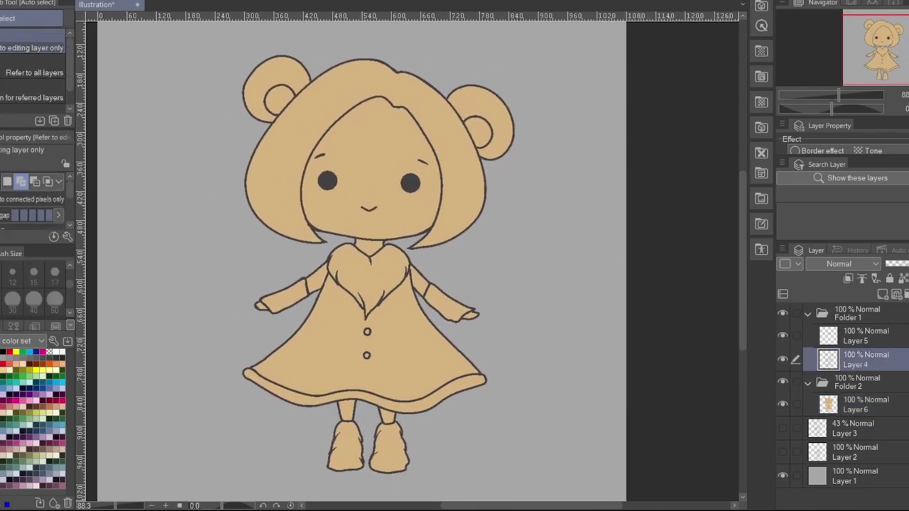
click(286, 184)
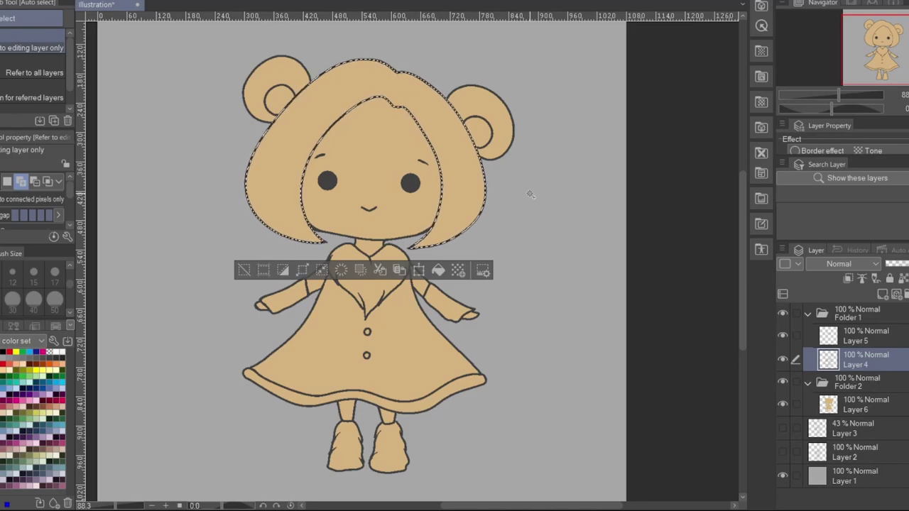
key(ctrl+shift+n)
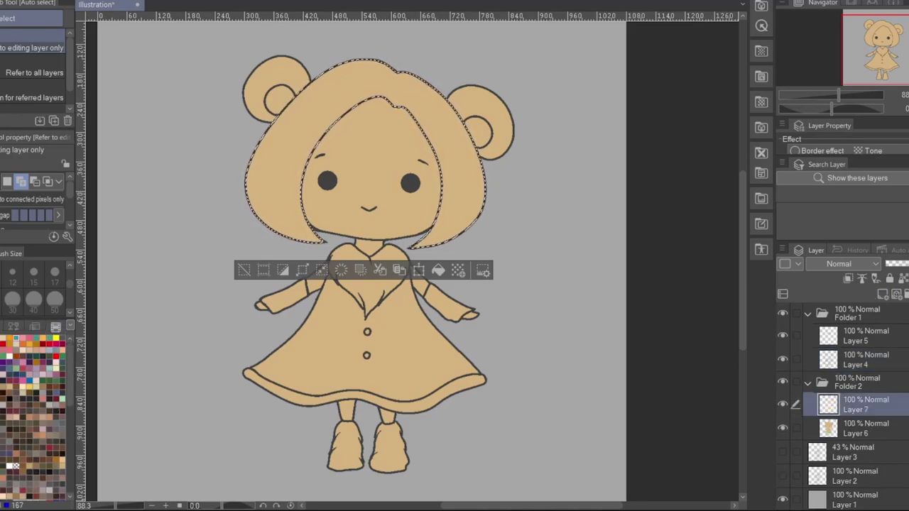
key(g)
click(324, 89)
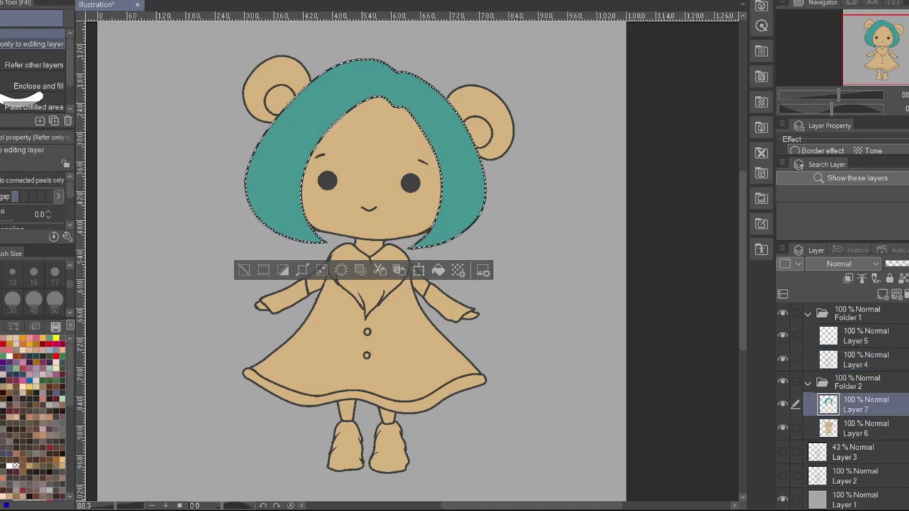
key(m)
key(ctrl+d)
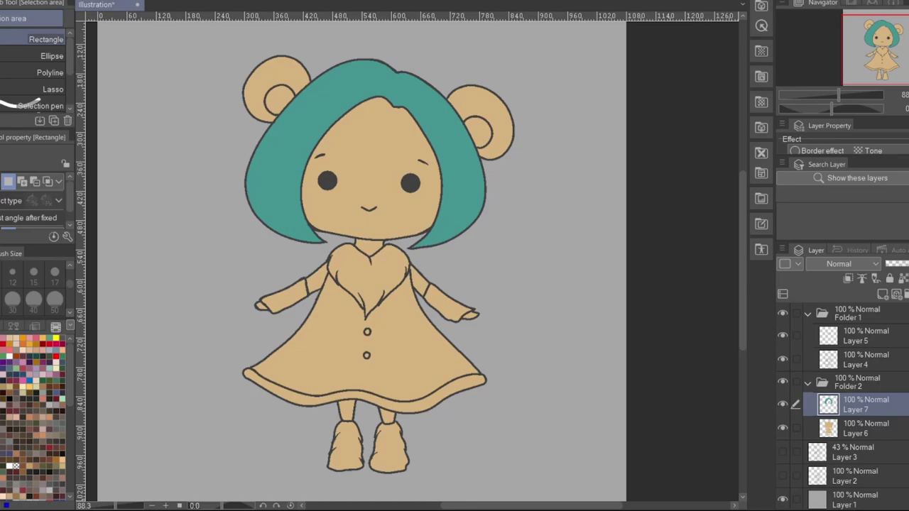
Select both outer ears from the line art and fill them with bright teal green on a new layer above the hair colour
key(w)
click(866, 359)
click(480, 132)
shift+click(279, 96)
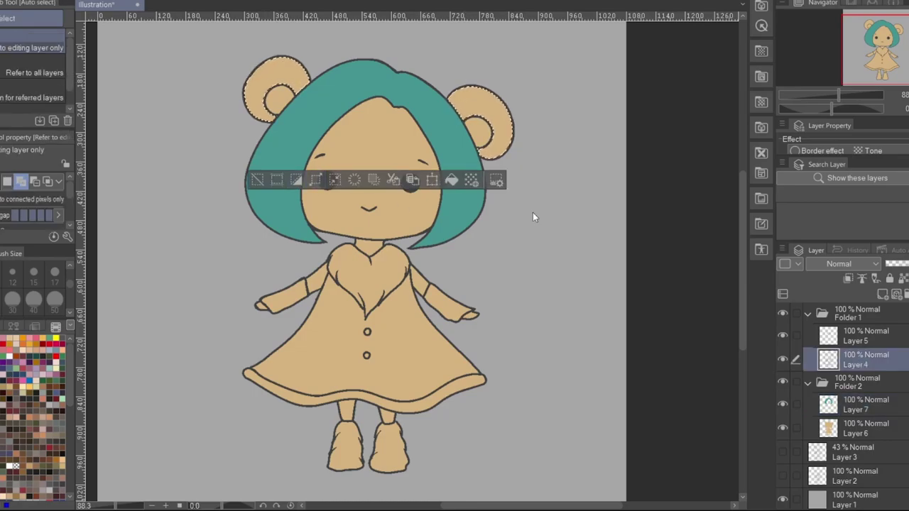
click(865, 405)
click(882, 294)
key(g)
click(264, 74)
click(501, 107)
key(m)
key(ctrl+d)
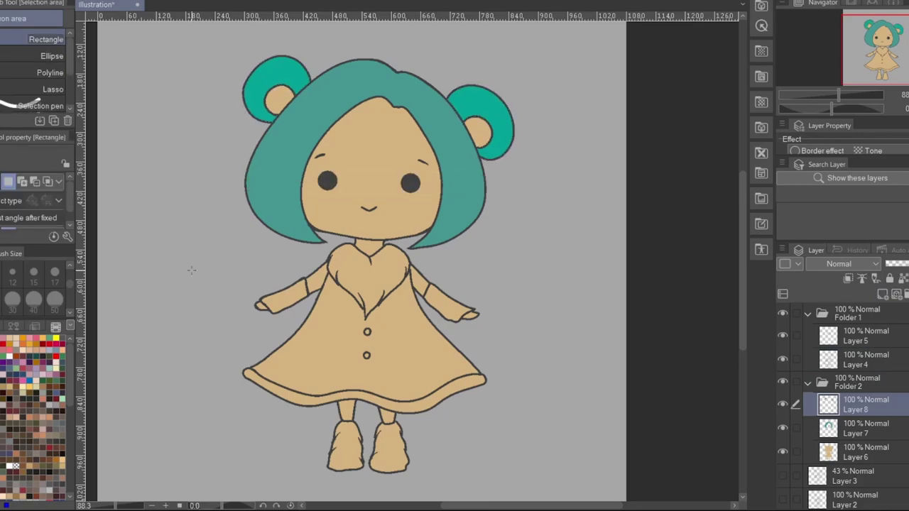
Select the heart collar, cuffs, dress hem and boots, and fill them with bright teal green on a new layer directly below the hair colour
key(w)
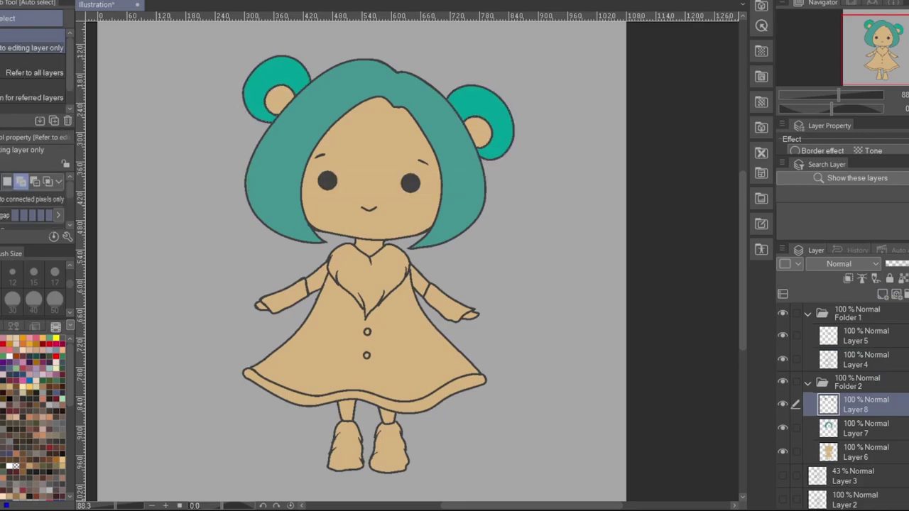
click(865, 359)
click(375, 302)
shift+click(453, 298)
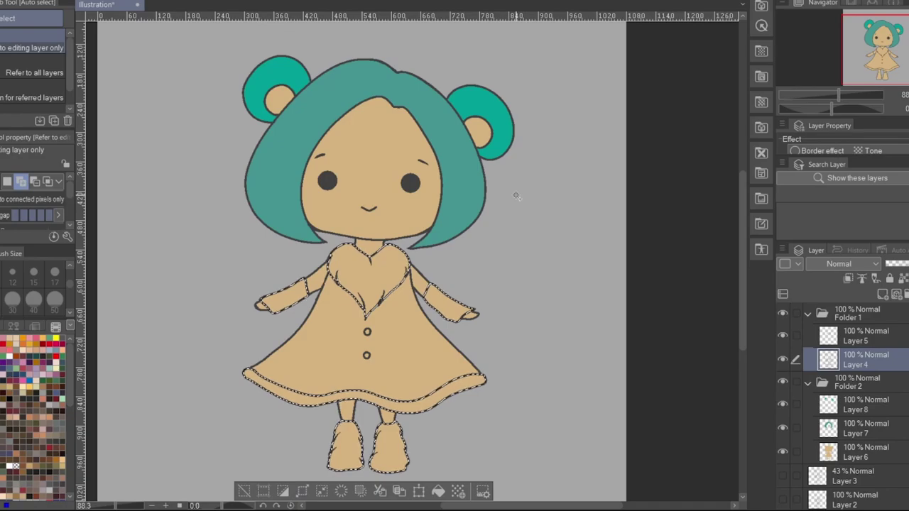
click(866, 453)
click(882, 294)
key(g)
click(368, 203)
key(m)
key(ctrl+d)
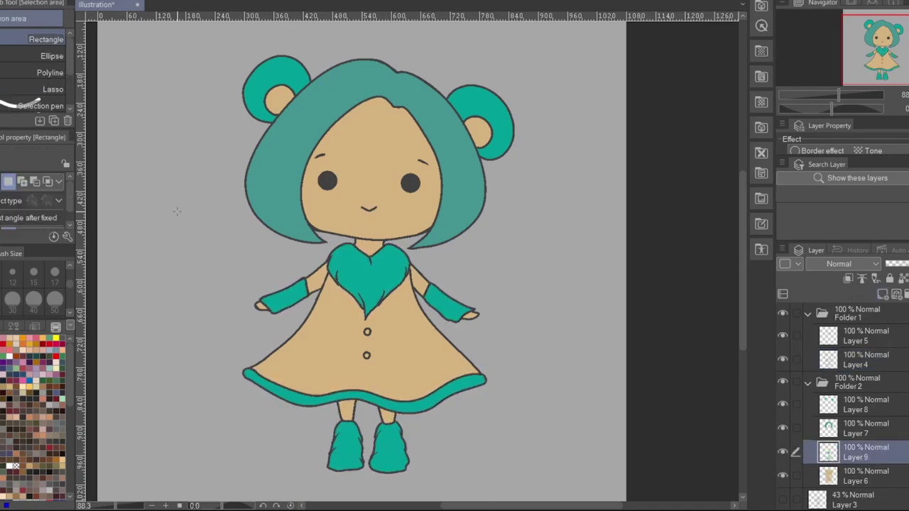
Select the main body of the dress and fill it with medium green on a new layer above Layer 6
key(w)
click(865, 359)
click(383, 298)
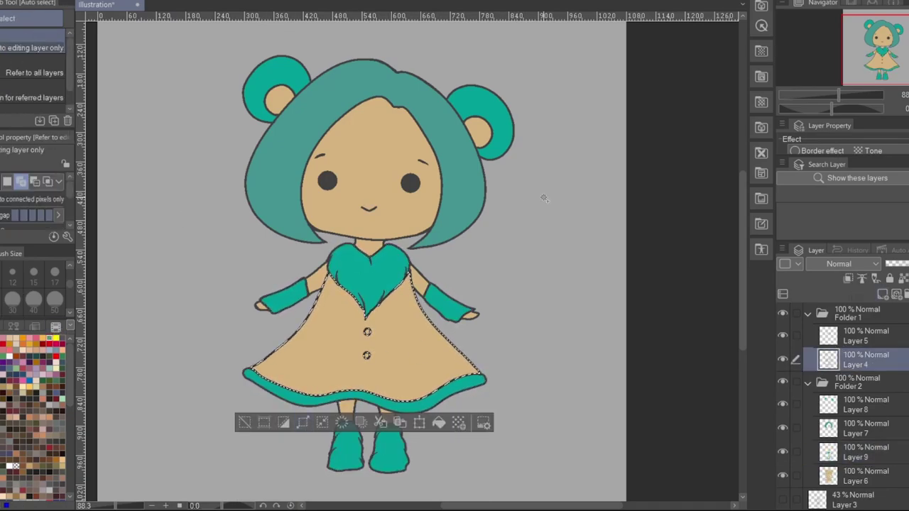
click(865, 475)
click(882, 294)
key(g)
click(397, 369)
key(m)
key(ctrl+d)
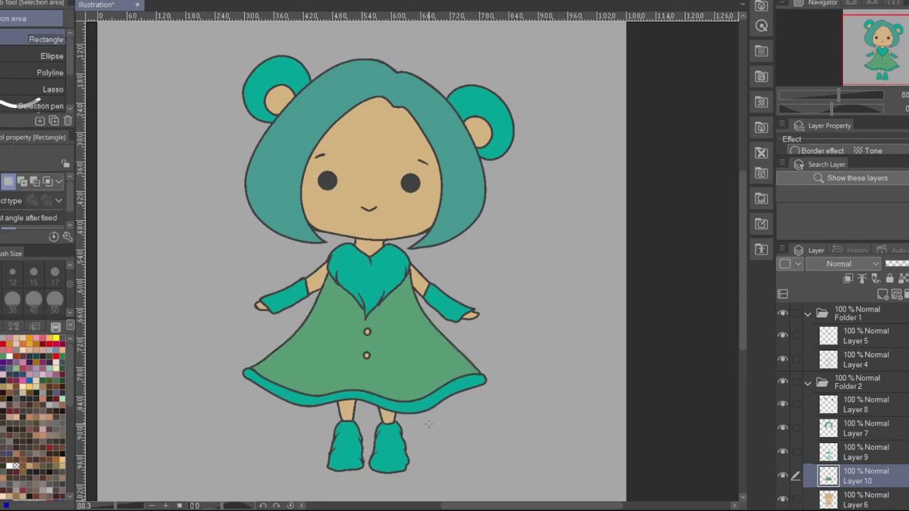
Colour the two dress buttons pink with the Milli pen on a new layer above the dress colour
click(881, 294)
drag(839, 95, 844, 95)
key(p)
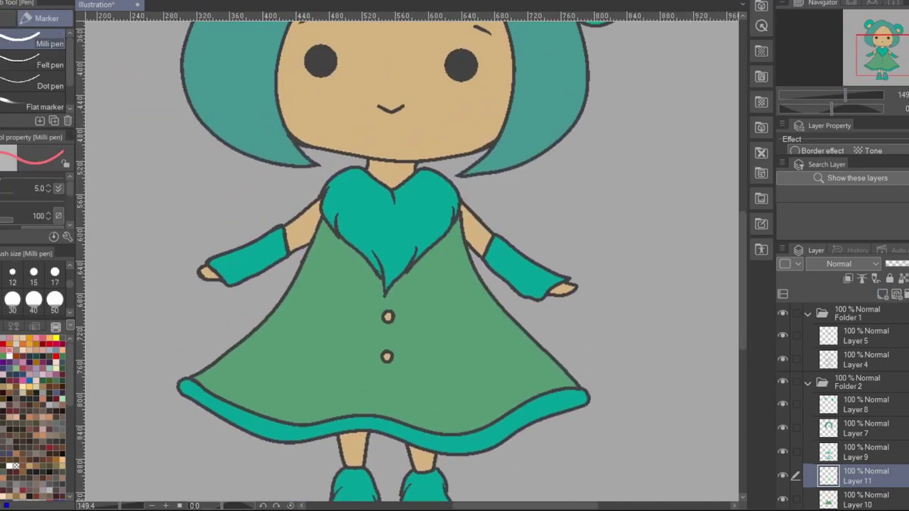
click(387, 316)
click(386, 356)
click(880, 32)
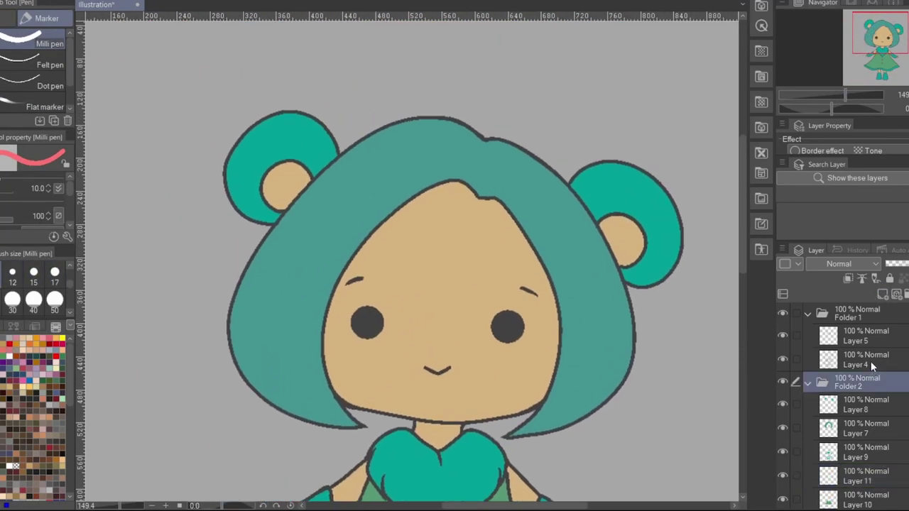
Select both inner ears from the line art and fill them with pink on Layer 11
key(w)
click(865, 359)
click(285, 186)
shift+click(621, 241)
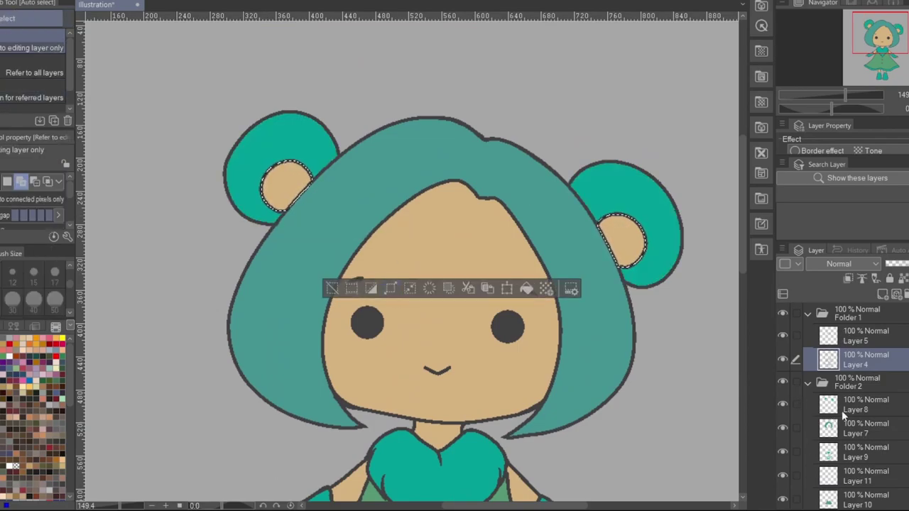
scroll(785, 475, down, 2)
click(787, 426)
key(alt+BackSpace)
key(m)
Try different colours for the inner ears and buttons on Layer 11, and settle on orange
drag(844, 94, 855, 77)
scroll(486, 385, up, 3)
click(28, 347)
key(alt+BackSpace)
click(35, 328)
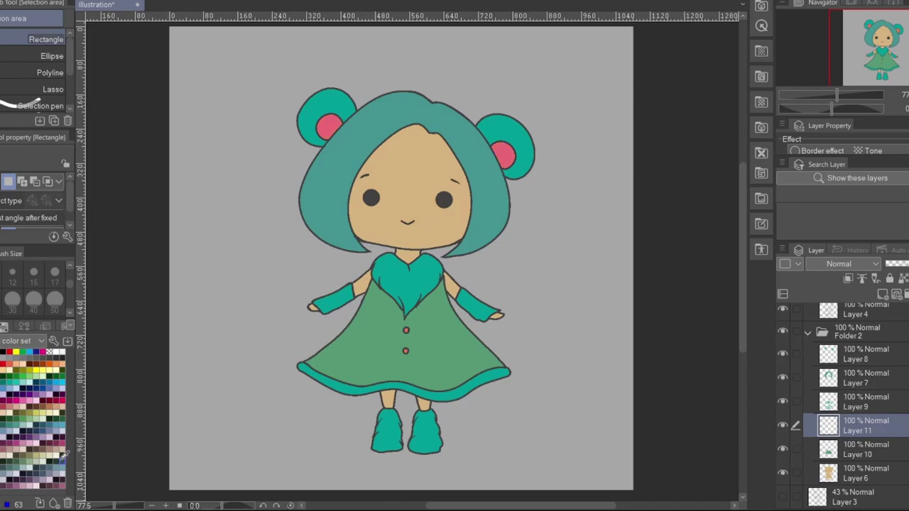
key(ctrl+z)
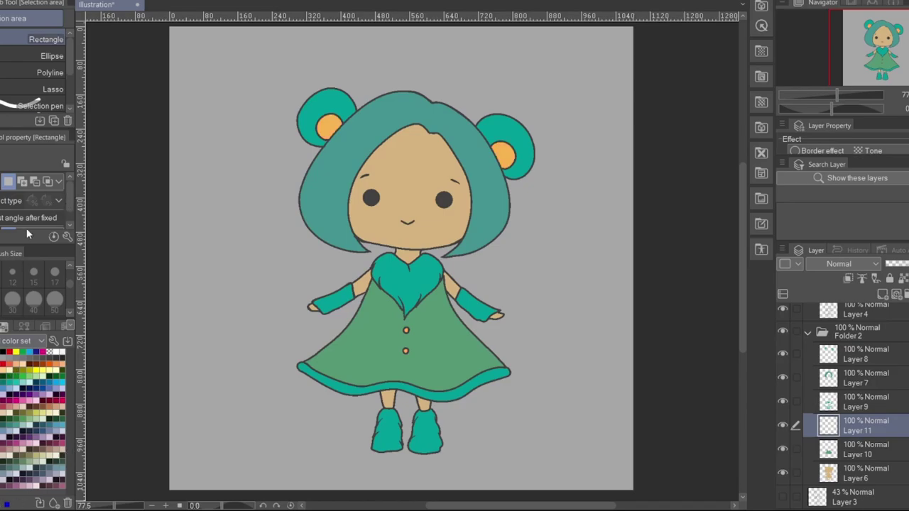
Add a new layer above Layer 6 and clip it to the skin base
drag(837, 95, 834, 94)
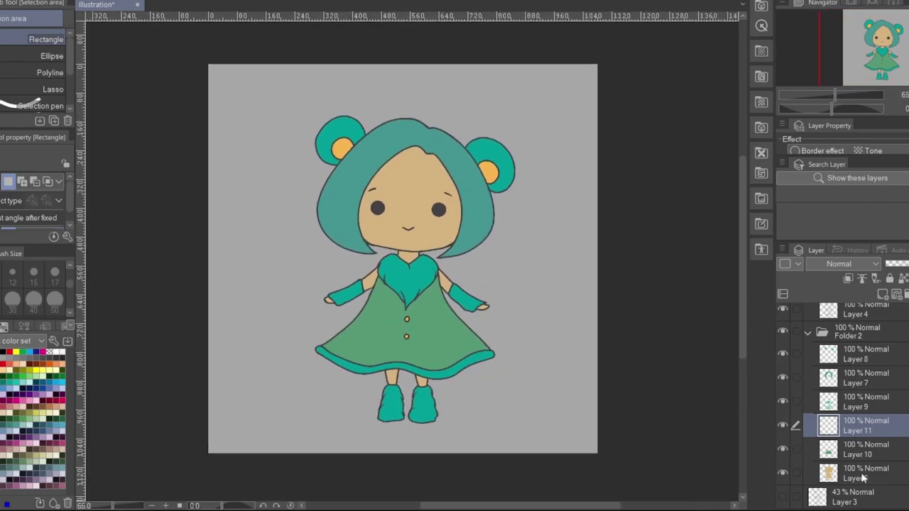
click(859, 473)
click(847, 278)
scroll(407, 227, up, 3)
Paint pink blush on both cheeks with the Soft bleed brush at size 120
key(b)
click(8, 18)
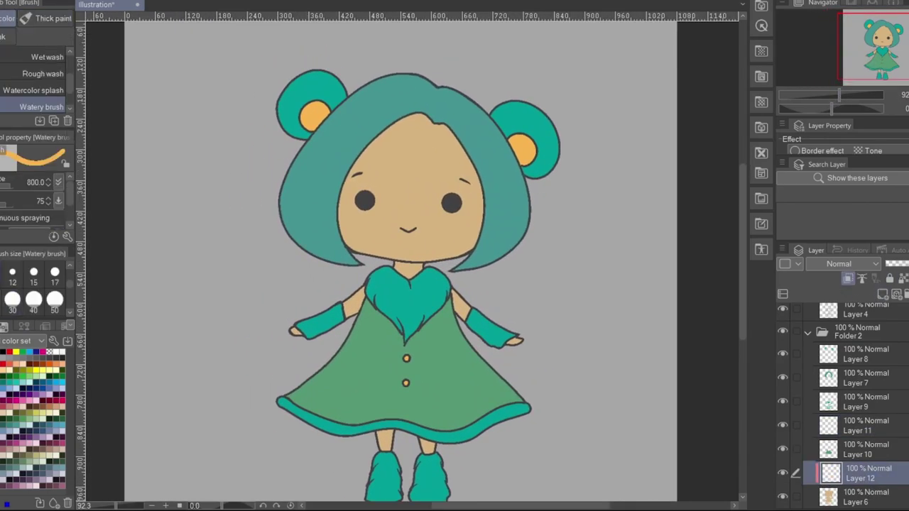
scroll(59, 65, up, 2)
click(42, 84)
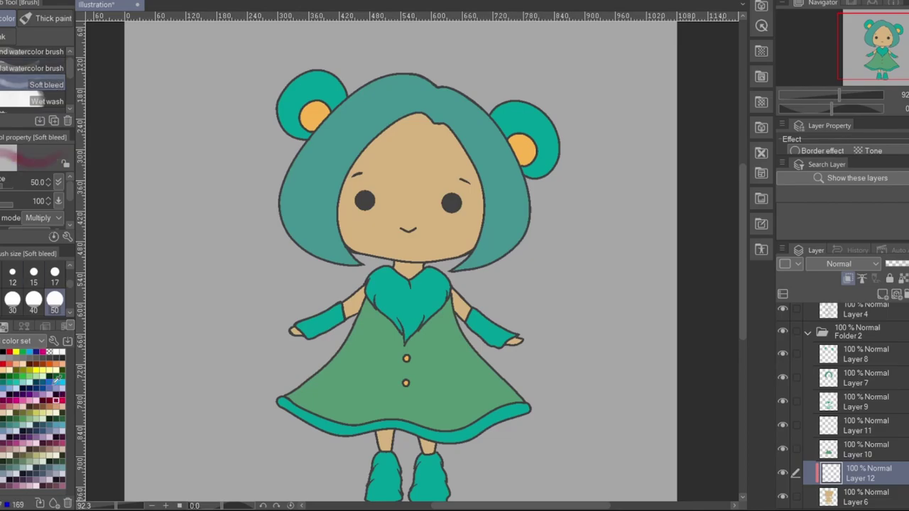
click(55, 299)
drag(346, 221, 363, 229)
drag(446, 221, 465, 228)
click(6, 443)
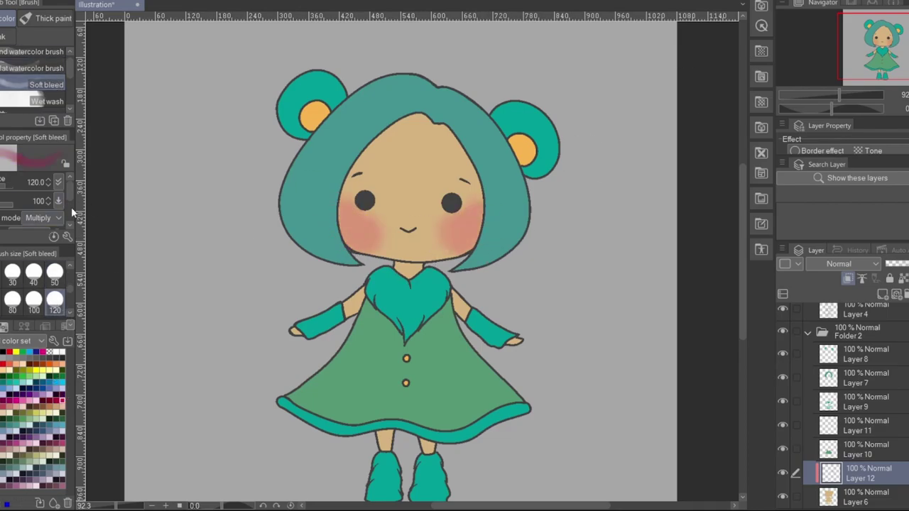
Try deepening the cheek blush with Soft bleed at size 50 and at larger sizes up to 300, and undo the strokes
click(55, 272)
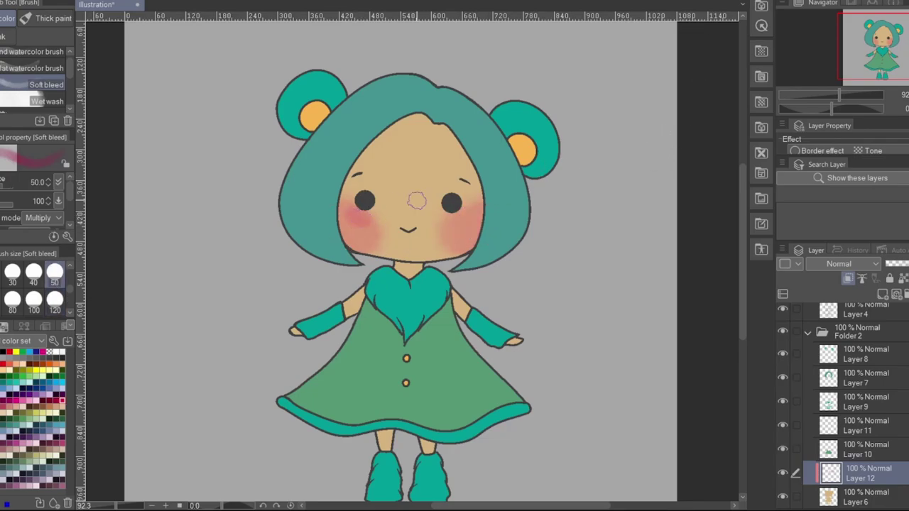
key(bracketright)
key(bracketright)
key(bracketright)
key(bracketright)
key(bracketright)
key(bracketright)
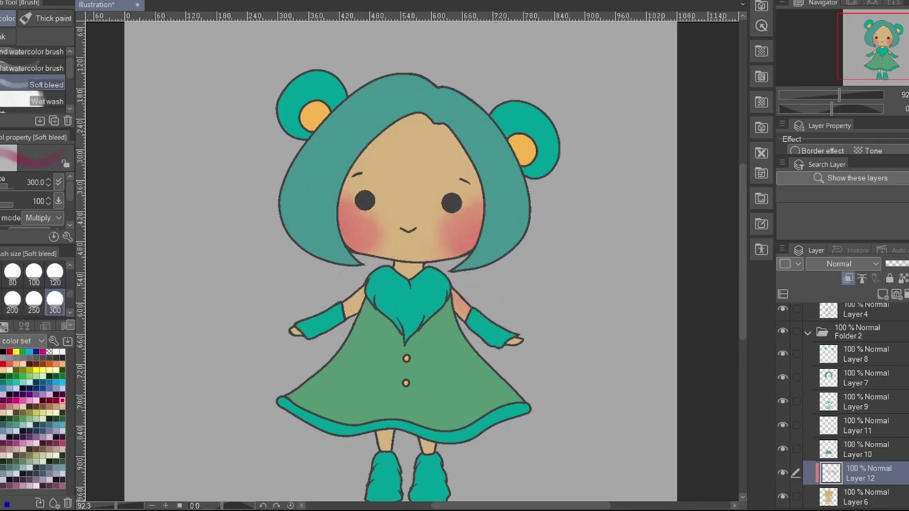
key(ctrl+z)
key(bracketleft)
key(bracketleft)
key(bracketleft)
drag(365, 238, 351, 235)
mouse_move(450, 245)
mouse_down()
mouse_move(470, 252)
mouse_move(457, 229)
mouse_move(451, 237)
mouse_up()
key(ctrl+z)
key(ctrl+z)
Touch up the blush beneath the left eye with the Soft bleed brush at size 70
key(bracketleft)
key(bracketleft)
key(bracketleft)
drag(356, 224, 355, 231)
Add a new folder above the line art folder and create a new layer inside it
mouse_move(838, 94)
mouse_down()
mouse_move(816, 95)
mouse_move(841, 92)
mouse_up()
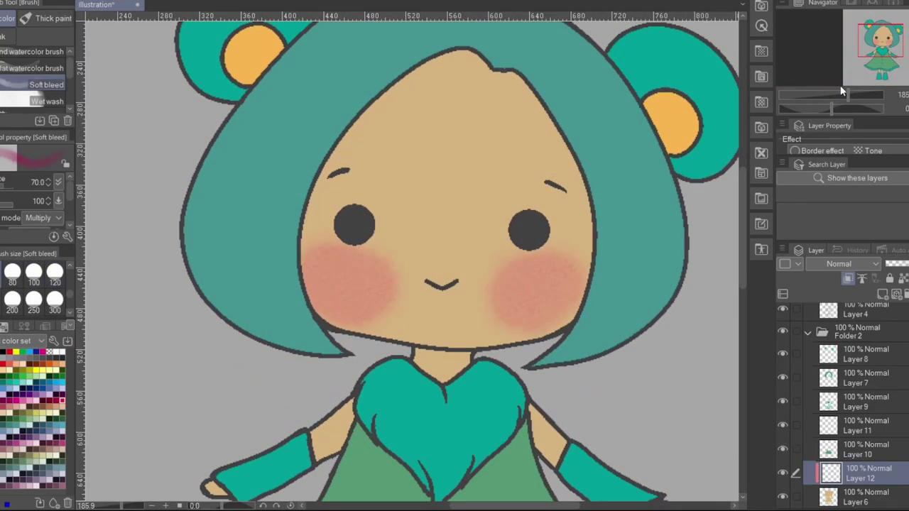
click(895, 293)
click(883, 293)
Dot a small pale cream highlight in each eye with the Milli pen at size 5
key(p)
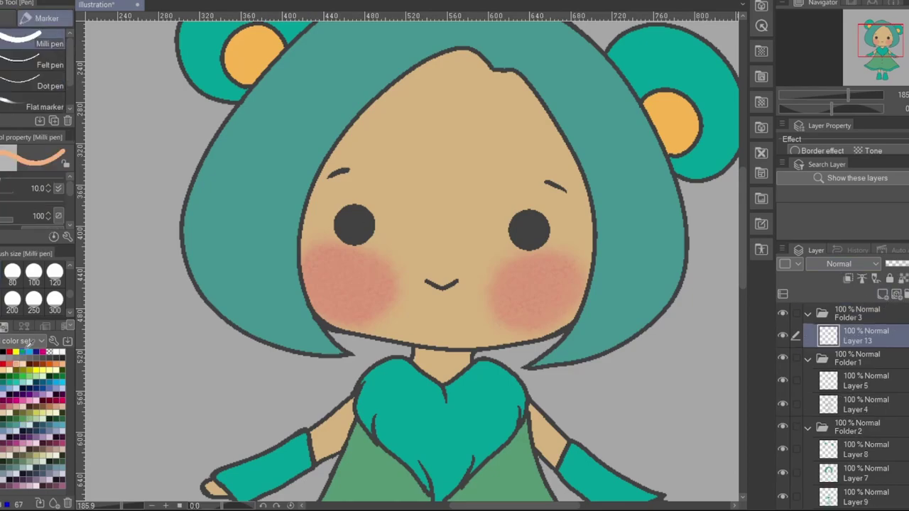
click(29, 384)
scroll(33, 291, up, 5)
click(12, 273)
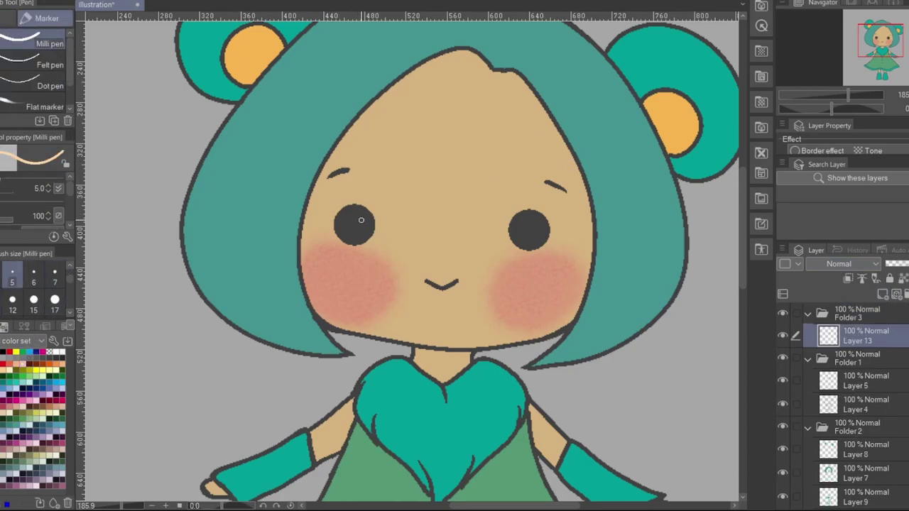
mouse_move(847, 94)
mouse_down()
mouse_move(819, 95)
mouse_move(850, 94)
mouse_up()
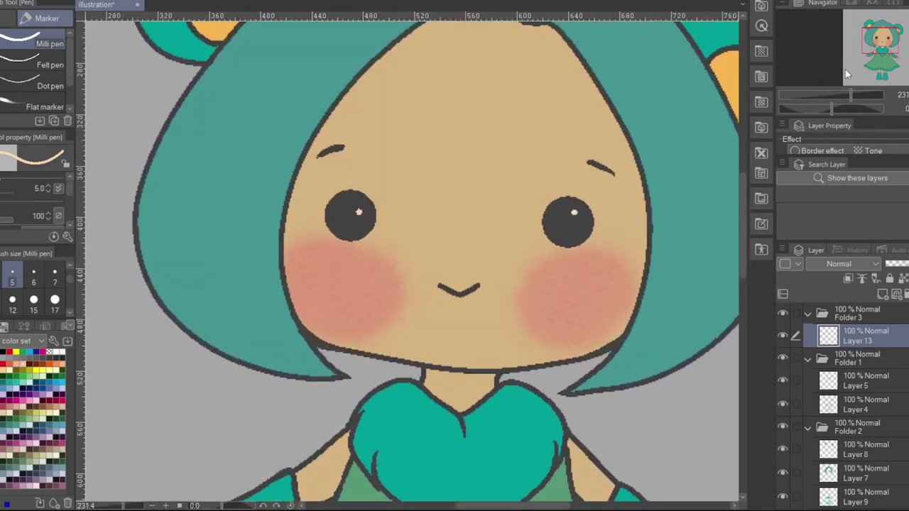
Draw a small pink star at the outer edge of each cheek with the Milli pen at size 5, cleaning up the one beneath the right eye
click(44, 407)
scroll(39, 408, down, 3)
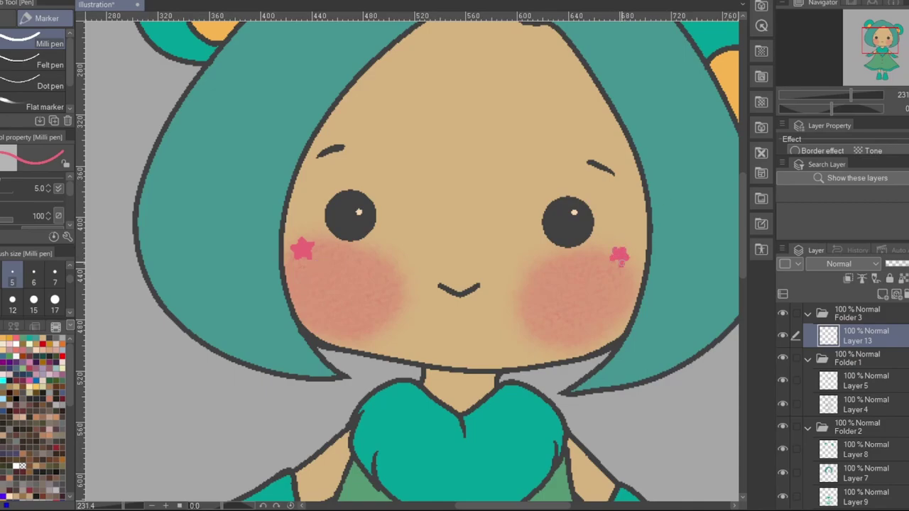
key(e)
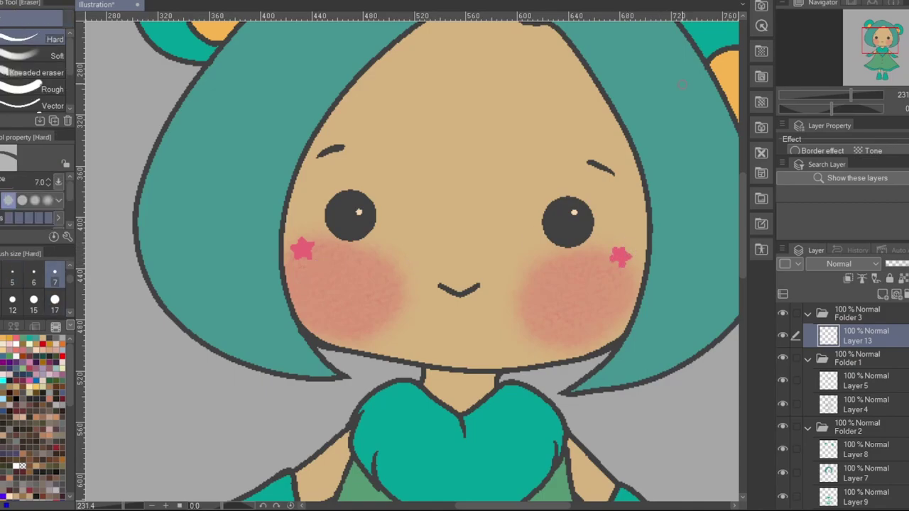
drag(629, 243, 616, 247)
key(p)
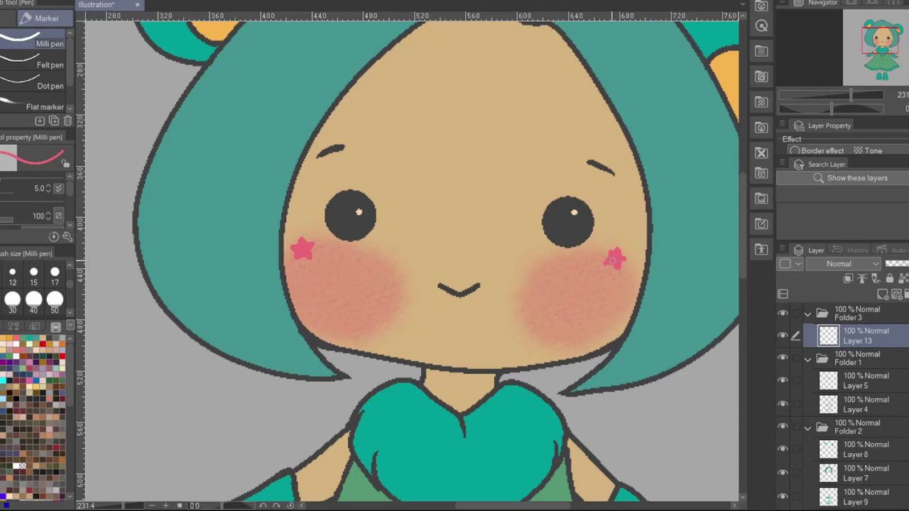
Lasso the two cheek stars, shift them slightly on the face, and deselect
scroll(620, 243, down, 3)
key(m)
drag(328, 238, 341, 229)
key(ctrl+d)
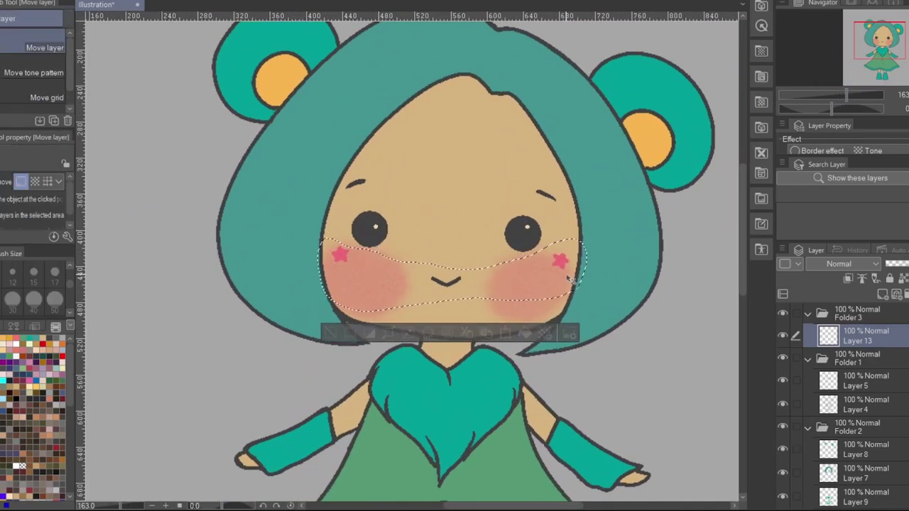
key(p)
scroll(656, 250, up, 3)
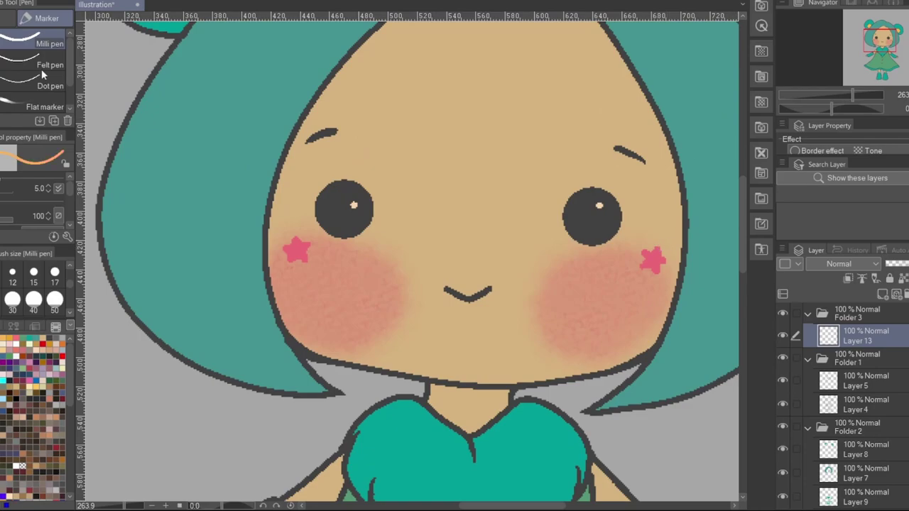
key(ctrl+z)
key(ctrl+y)
key(m)
key(ctrl+shift+d)
click(36, 325)
click(14, 327)
key(ctrl+z)
key(ctrl+y)
click(66, 398)
key(alt+BackSpace)
key(ctrl+minus)
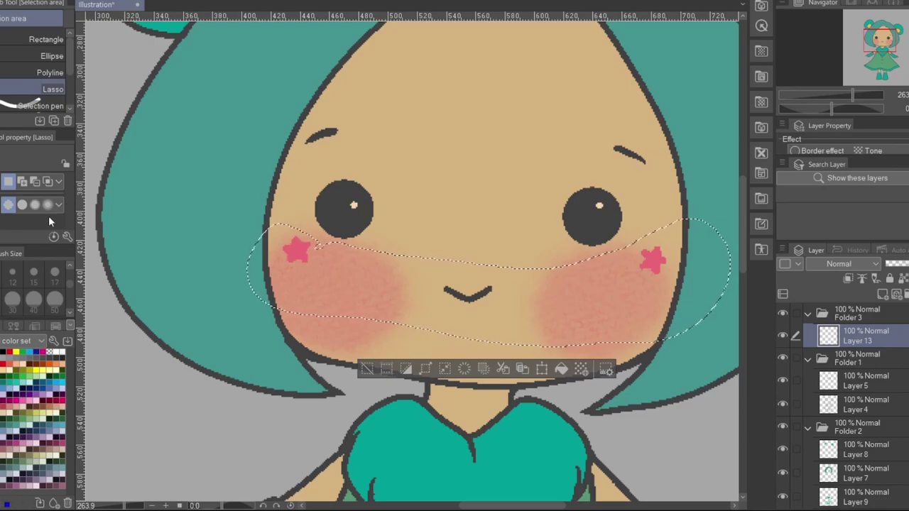
key(ctrl+z)
key(ctrl+d)
key(ctrl+minus)
drag(886, 56, 870, 60)
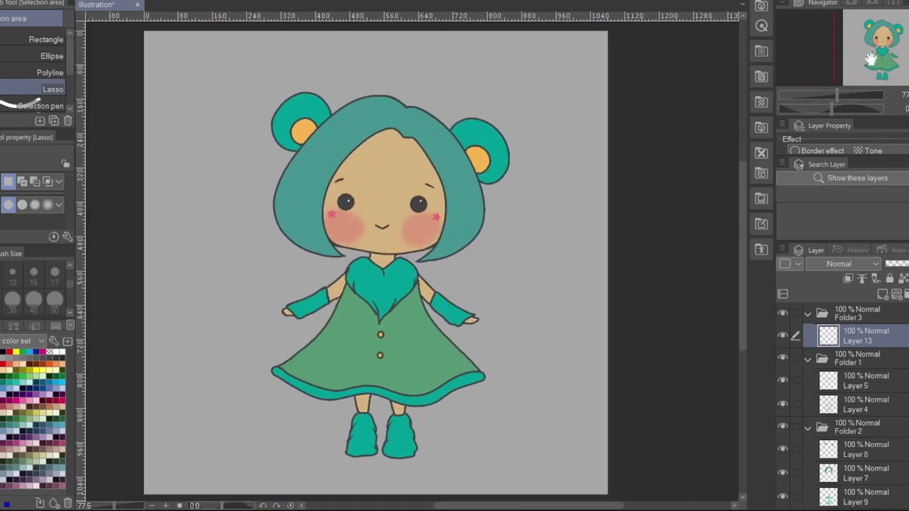
Soften and fade the inner parts of the cheek blush on Layer 12 with the Watery brush at size 50
key(ctrl+plus)
key(b)
ctrl+shift+click(572, 340)
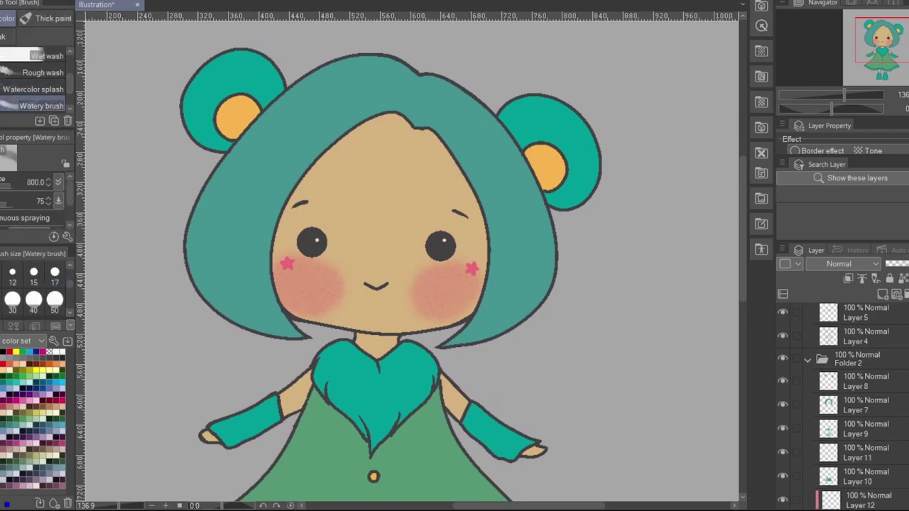
click(55, 299)
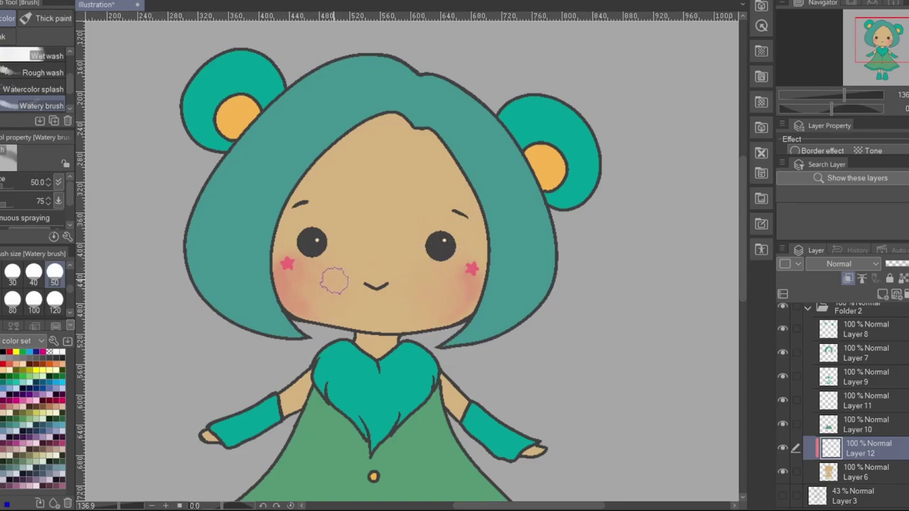
Add a new clipped layer directly above Layer 6 and set up the Soft bleed brush at size 70 for skin shading
click(832, 95)
drag(832, 95, 844, 94)
key(ctrl+shift+n)
click(841, 92)
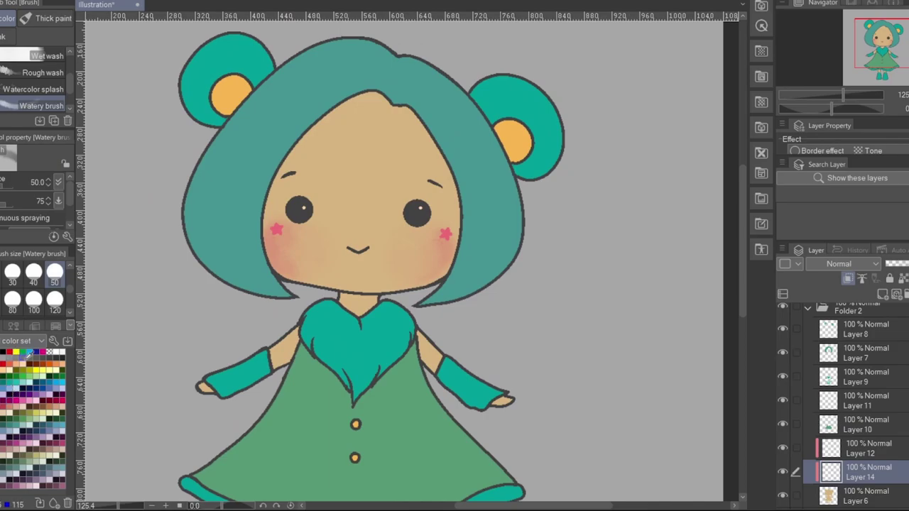
scroll(64, 70, up, 2)
click(63, 77)
scroll(64, 78, up, 2)
click(49, 56)
mouse_move(71, 84)
mouse_down()
mouse_move(71, 65)
mouse_move(69, 75)
mouse_up()
click(64, 69)
scroll(64, 69, down, 1)
Try shading the forehead along the hairline with Soft bleed in two different colours, and undo both strokes
mouse_move(369, 100)
mouse_down()
mouse_move(408, 117)
mouse_move(451, 185)
mouse_up()
key(ctrl+z)
click(24, 415)
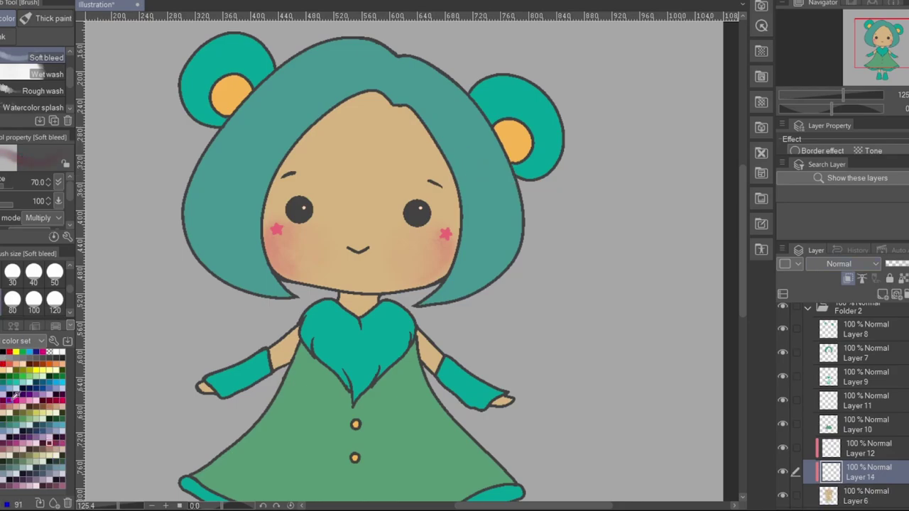
mouse_move(362, 99)
mouse_down()
mouse_move(398, 99)
mouse_move(500, 165)
mouse_up()
key(ctrl+z)
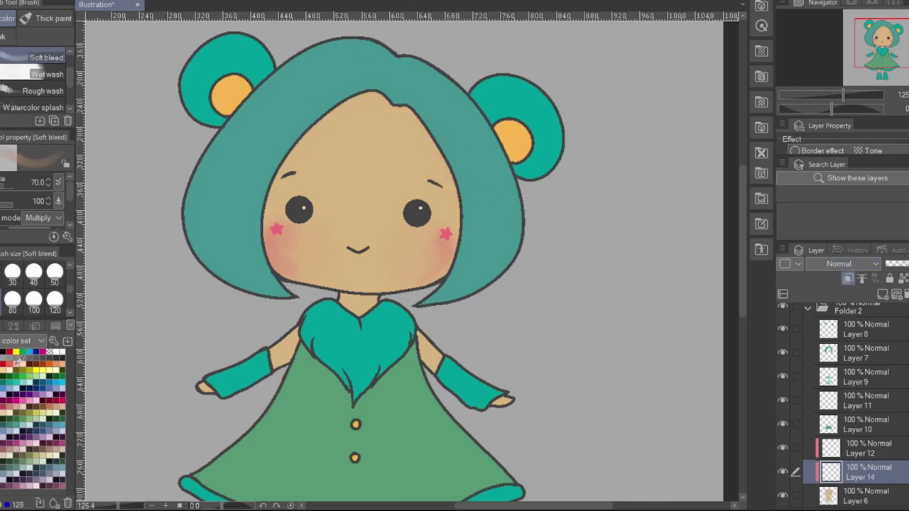
Shade the face along the hairline in reddish orange with Soft bleed at size 70, and deepen the edges and neck with a smaller brush
mouse_move(323, 117)
mouse_down()
mouse_move(347, 103)
mouse_move(447, 85)
mouse_up()
drag(442, 268, 455, 250)
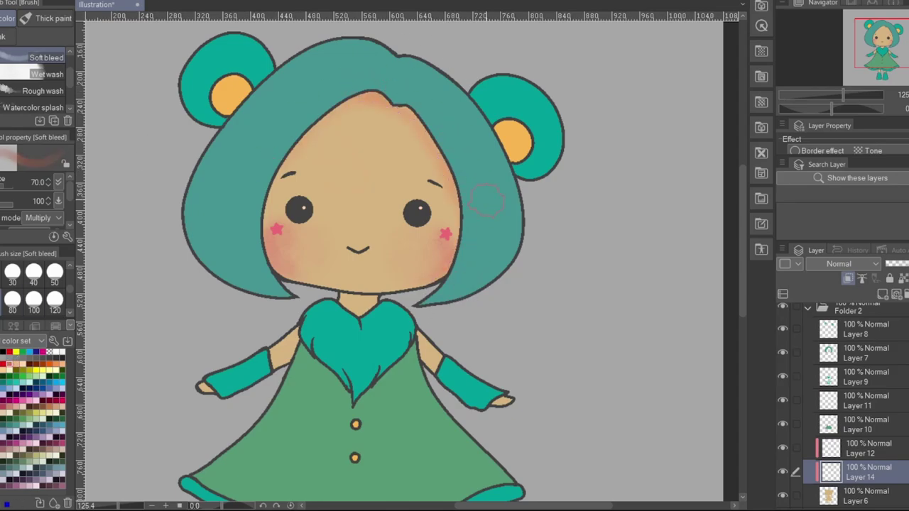
key(bracketleft)
key(bracketleft)
key(bracketleft)
key(bracketleft)
key(bracketleft)
key(bracketleft)
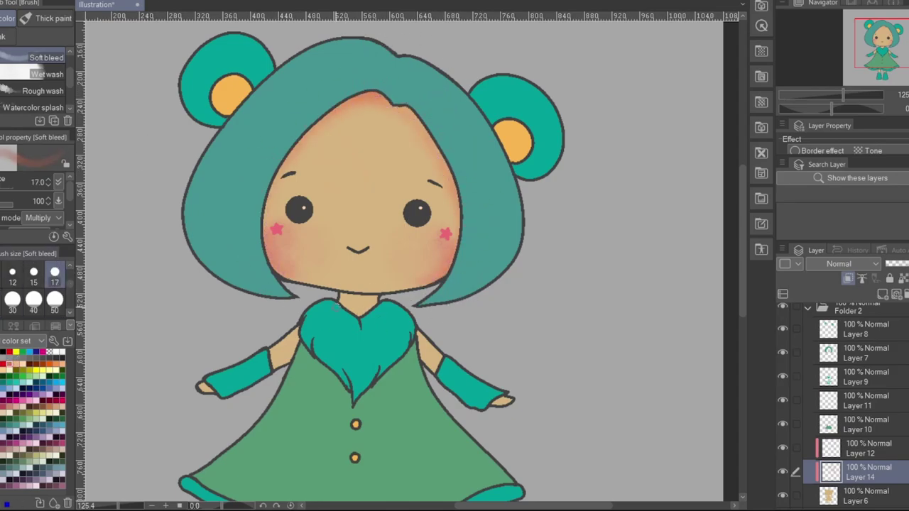
key(bracketleft)
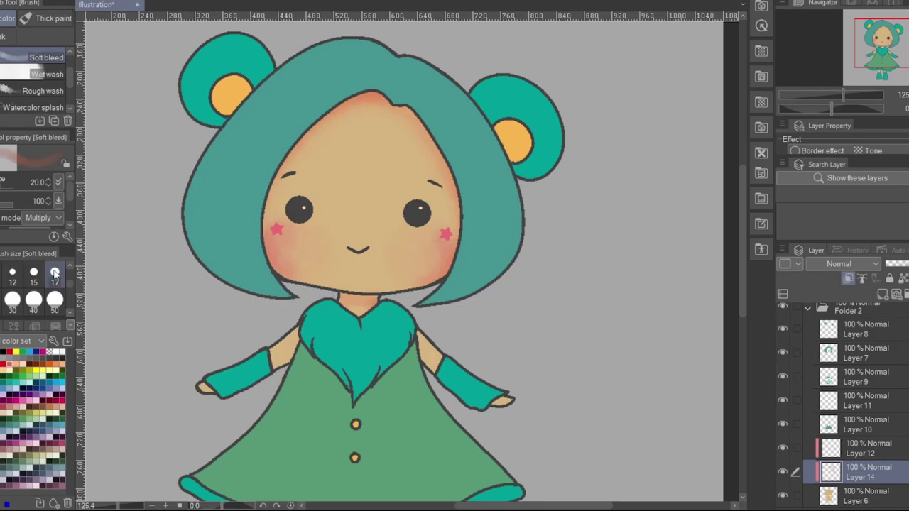
Shade the upper arms and the legs beneath the dress hem in reddish orange with Soft bleed at size 25
key(bracketright)
key(bracketright)
drag(289, 340, 277, 378)
drag(411, 344, 431, 368)
scroll(315, 308, down, 5)
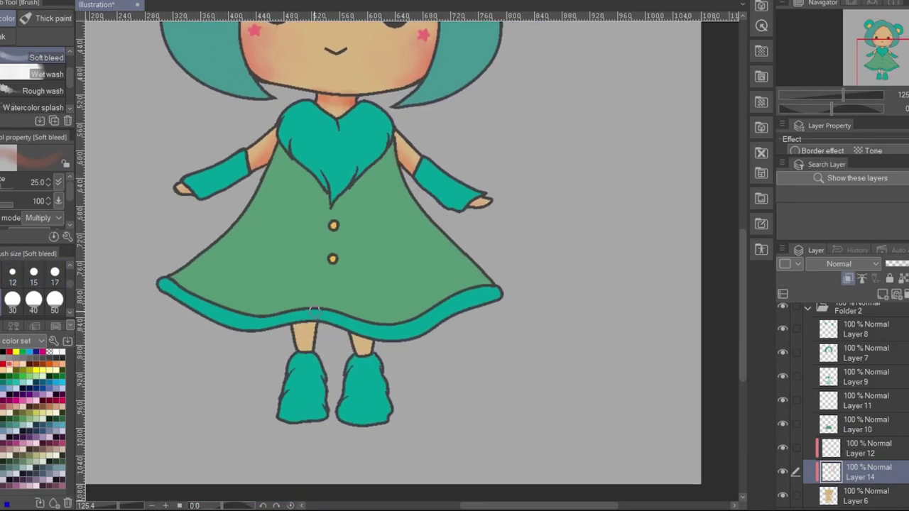
drag(859, 64, 861, 52)
scroll(68, 97, down, 1)
click(42, 106)
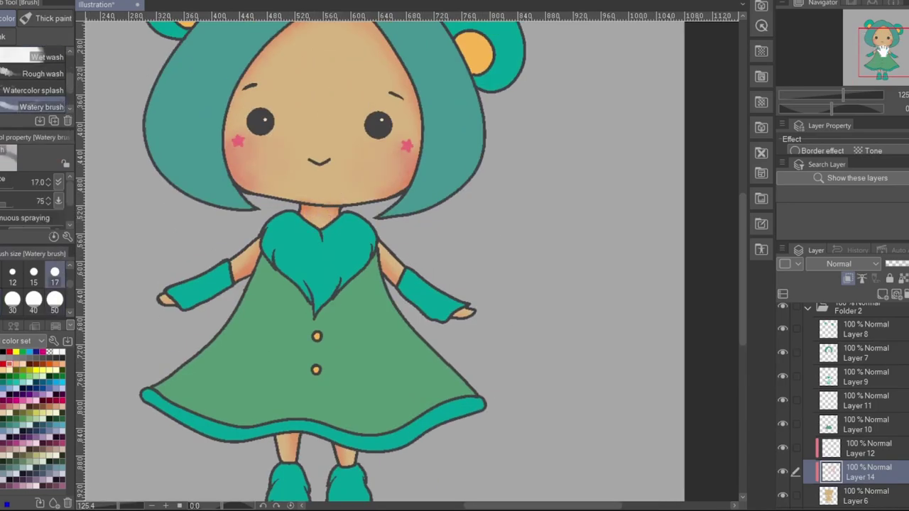
scroll(880, 49, down, 4)
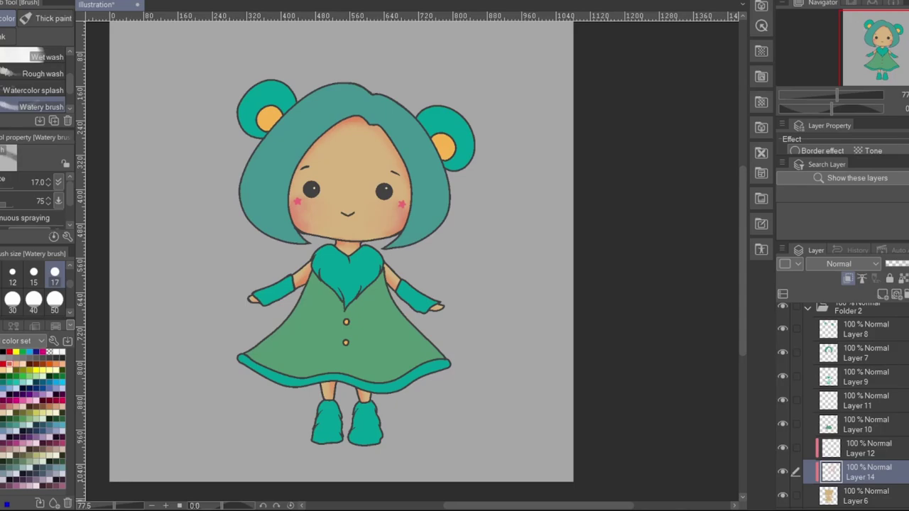
Add a new layer above Layer 7 and clip it to the hair base
drag(893, 54, 895, 54)
click(790, 360)
click(883, 293)
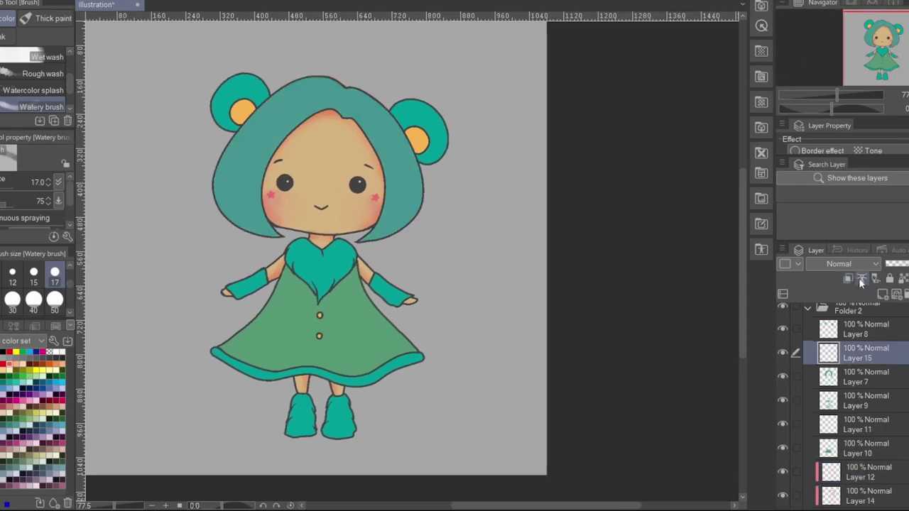
drag(836, 95, 839, 94)
Try adding yellow-orange highlights to the hair with the Pencil and Blend tools, and undo the strokes
click(43, 42)
click(55, 298)
scroll(50, 298, down, 1)
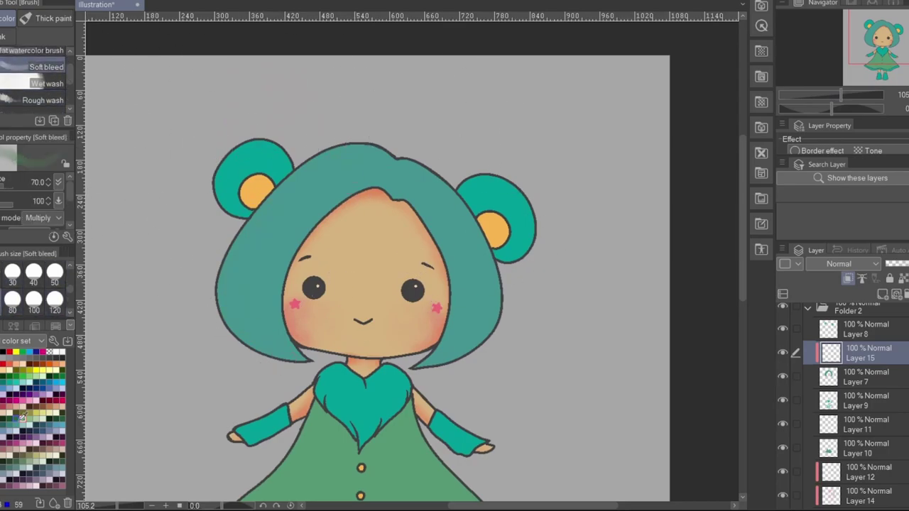
key(p)
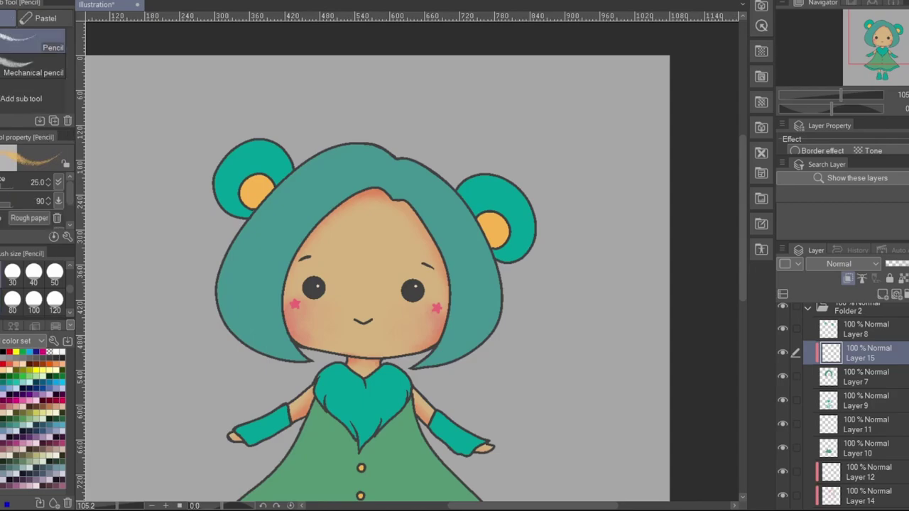
mouse_move(270, 211)
mouse_down()
mouse_move(319, 209)
mouse_move(333, 188)
mouse_move(274, 206)
mouse_up()
key(ctrl+z)
key(p)
key(j)
key(ctrl+z)
key(ctrl+z)
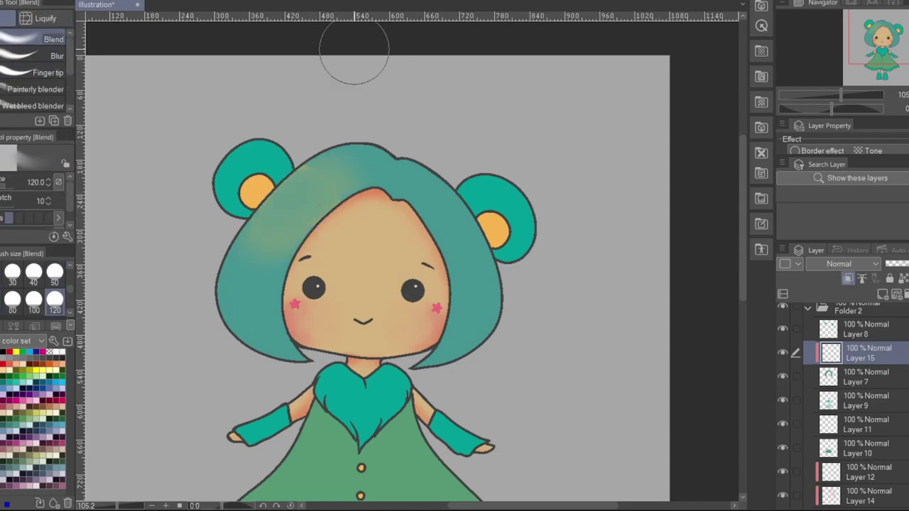
key(p)
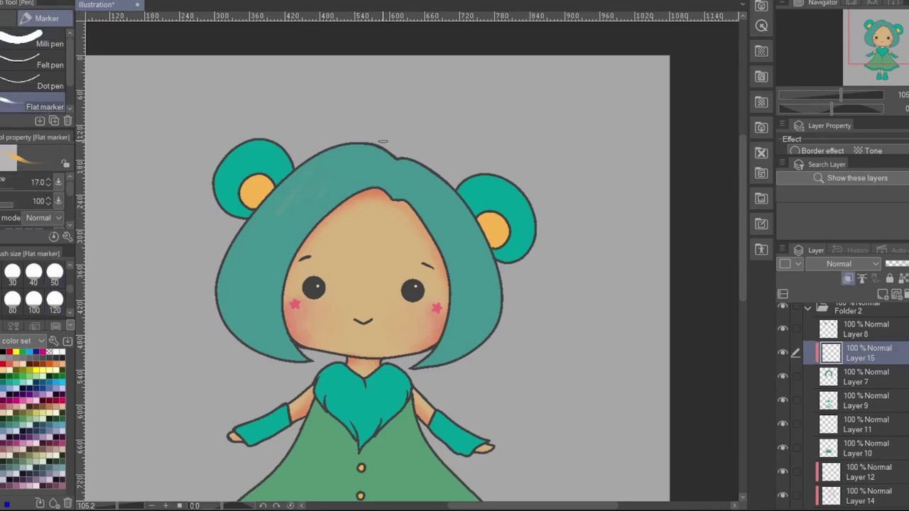
Paint yellow-orange highlight patches across both sides of the upper hair with the Milli pen at size 50
key(p)
drag(220, 241, 324, 163)
drag(408, 195, 476, 235)
drag(426, 171, 495, 229)
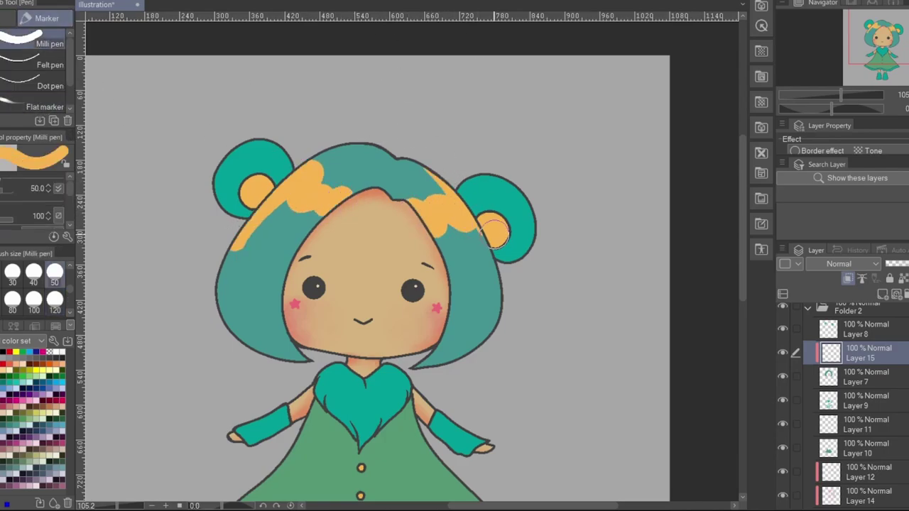
drag(324, 138, 352, 202)
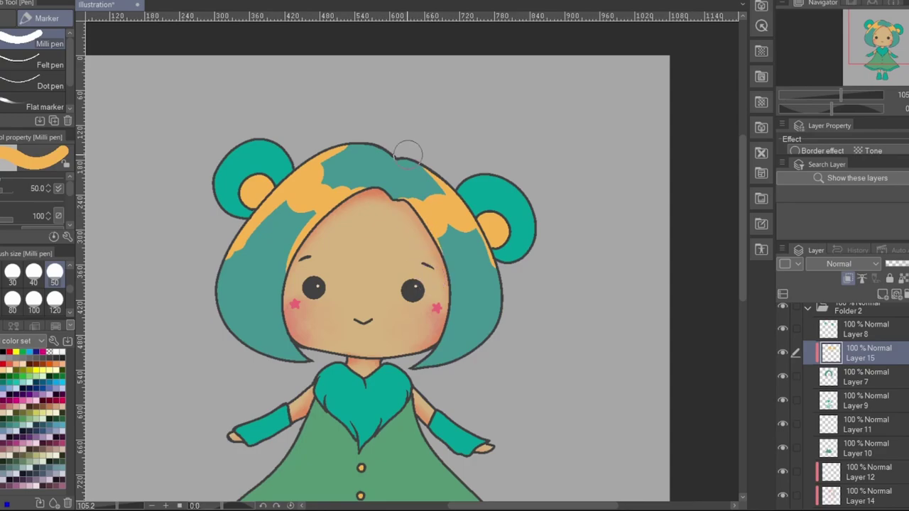
Shape the edges of the yellow-orange hair patches on both sides with the Hard eraser at size 50
key(bracketleft)
key(bracketleft)
key(bracketleft)
key(bracketleft)
key(bracketleft)
key(bracketleft)
key(e)
mouse_move(267, 213)
mouse_down()
mouse_move(229, 286)
mouse_move(276, 206)
mouse_up()
mouse_move(312, 177)
mouse_down()
mouse_move(356, 150)
mouse_move(339, 169)
mouse_move(348, 185)
mouse_move(364, 172)
mouse_move(365, 208)
mouse_move(261, 225)
mouse_move(306, 187)
mouse_up()
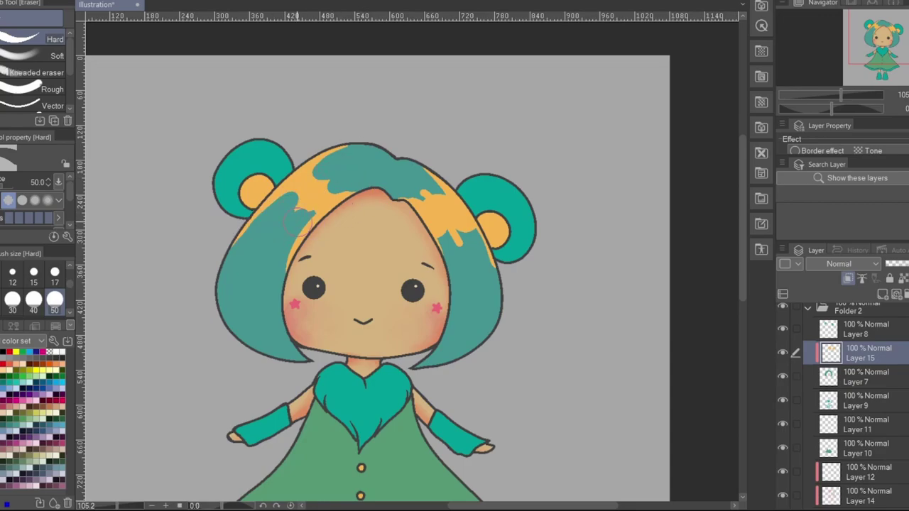
mouse_move(415, 204)
mouse_down()
mouse_move(442, 191)
mouse_move(414, 153)
mouse_move(438, 269)
mouse_move(444, 232)
mouse_move(486, 262)
mouse_up()
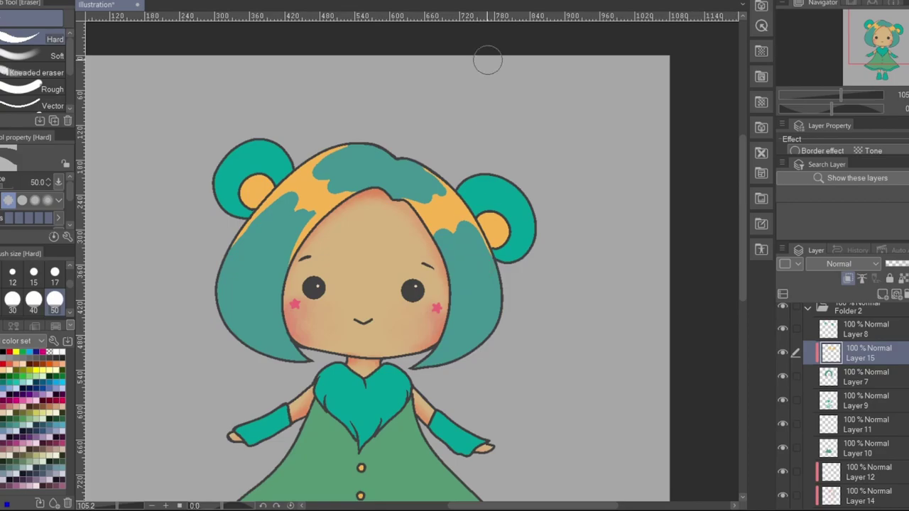
Paint yellow-orange streaks in the lower left hair with the Milli pen at size 15 and thin them with the Hard eraser at size 50
key(p)
key(e)
mouse_move(239, 270)
mouse_down()
mouse_move(298, 359)
mouse_move(291, 365)
mouse_up()
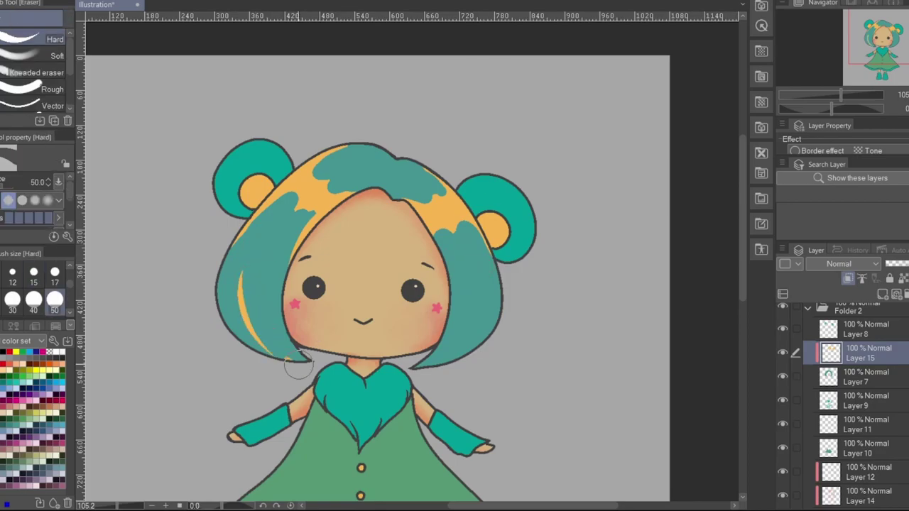
key(p)
drag(259, 293, 304, 359)
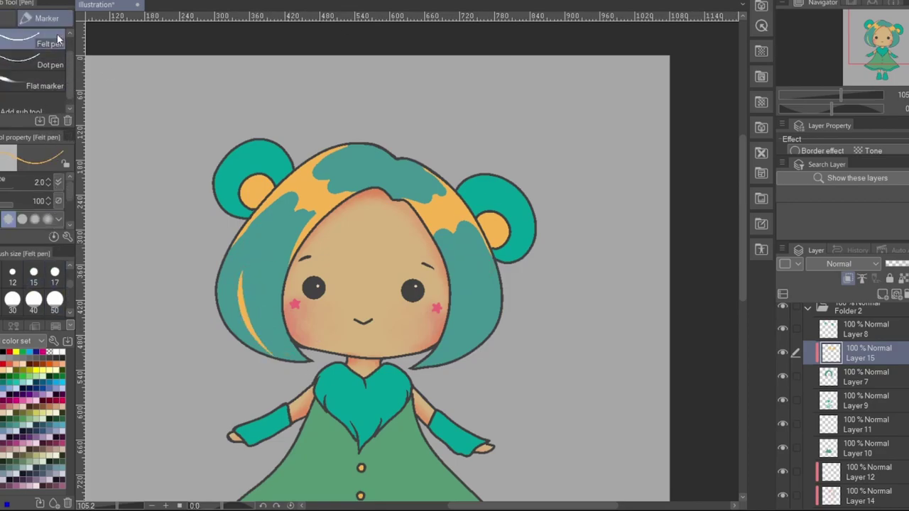
mouse_move(261, 325)
mouse_down()
mouse_move(272, 344)
mouse_move(305, 360)
mouse_up()
key(e)
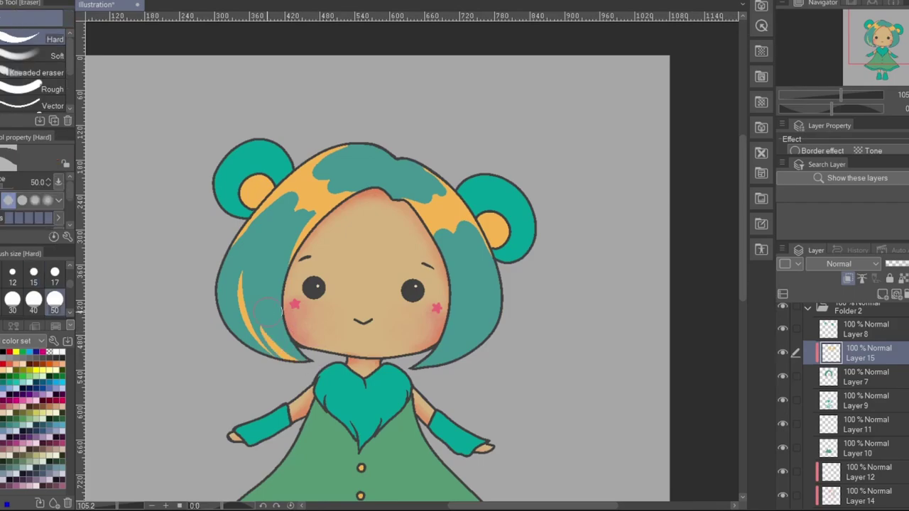
key(p)
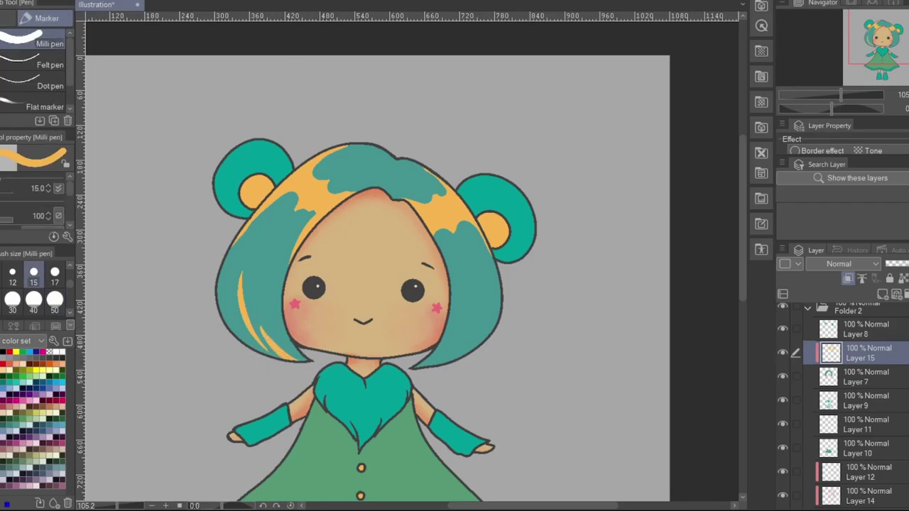
key(e)
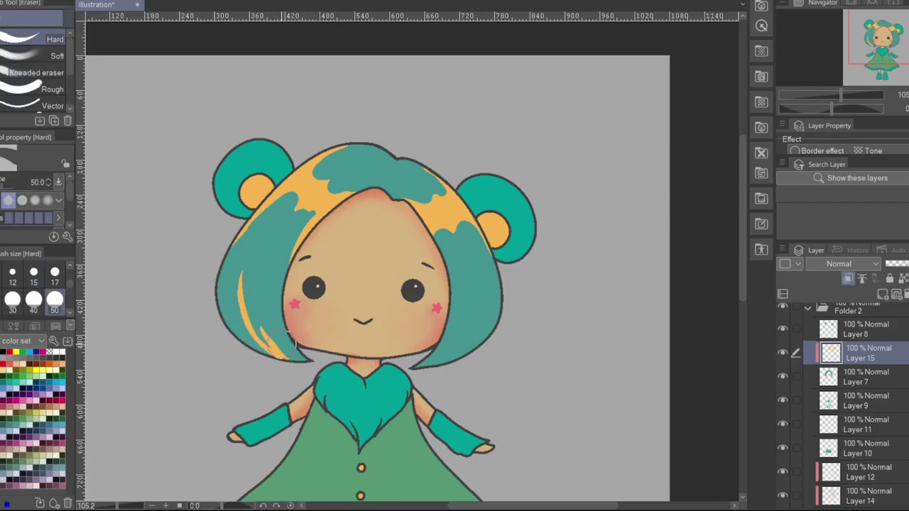
Add longer yellow-orange streaks to the lower left hair and taper their ends with the Hard eraser at size 40
drag(240, 271, 279, 359)
key(p)
mouse_move(254, 249)
mouse_down()
mouse_move(243, 323)
mouse_move(283, 359)
mouse_up()
key(e)
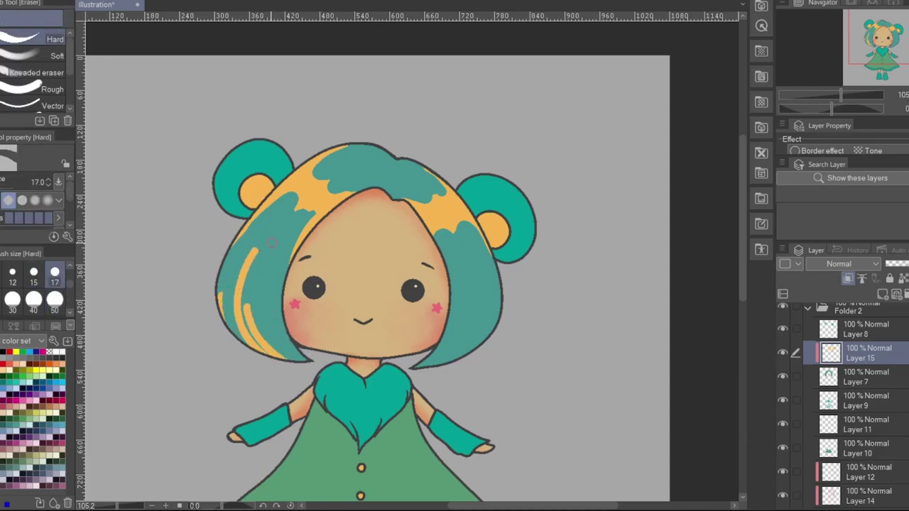
click(34, 299)
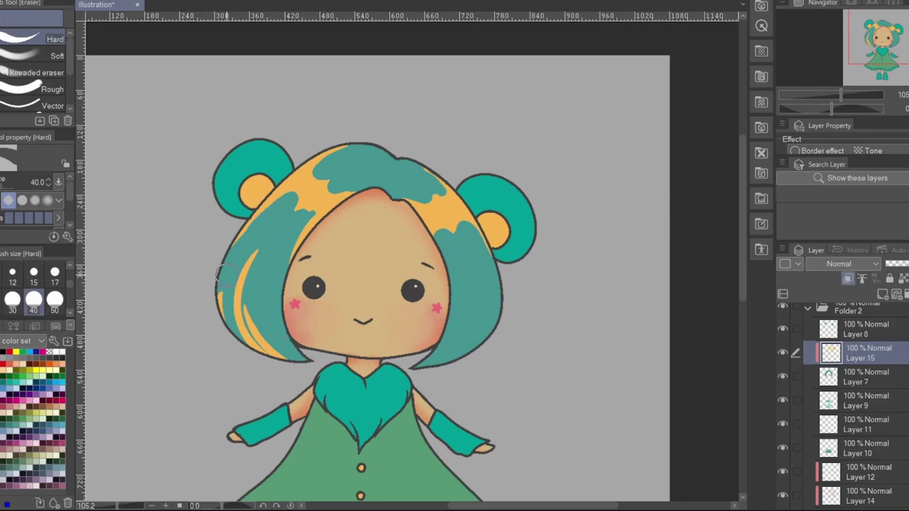
drag(227, 333, 234, 254)
mouse_move(267, 274)
mouse_down()
mouse_move(265, 306)
mouse_move(295, 349)
mouse_up()
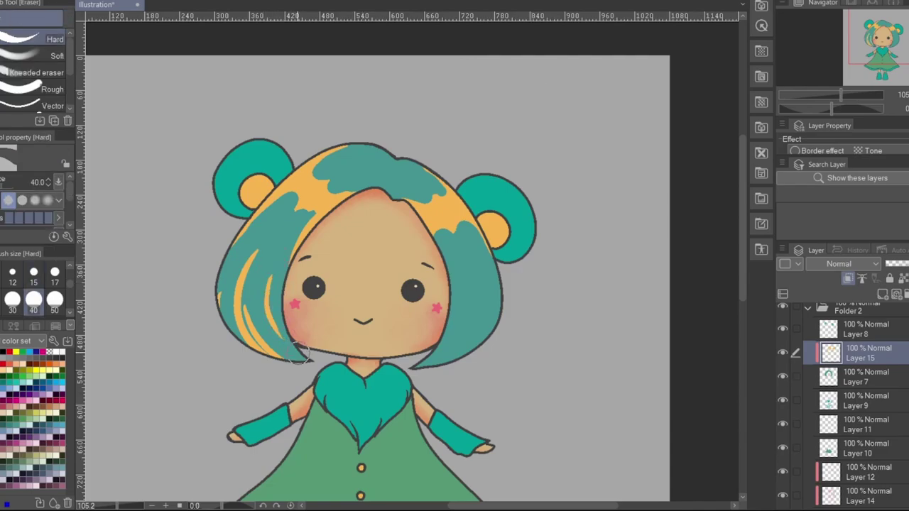
Flip the canvas view and paint tapered yellow-orange streaks in the unstreaked lower hair with the Milli pen at size 15 and Hard eraser
key(p)
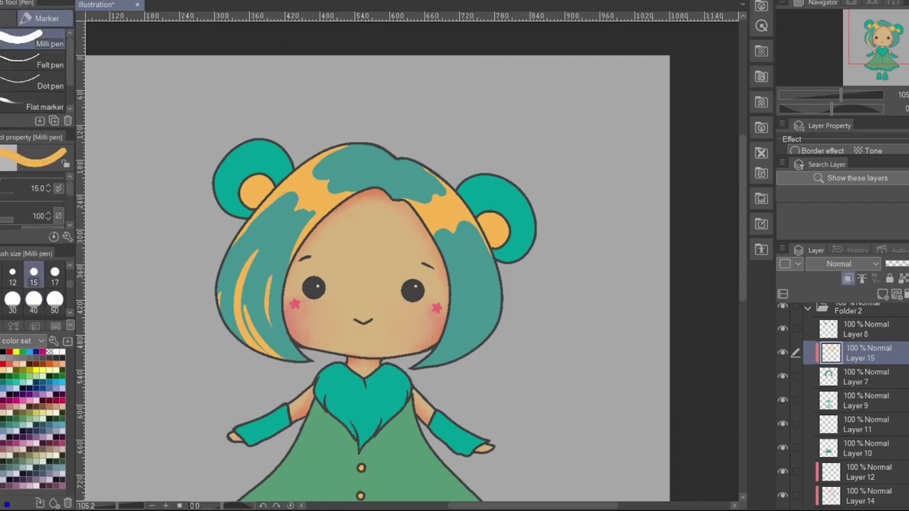
key(h)
drag(344, 295, 365, 343)
key(ctrl+z)
drag(349, 283, 387, 360)
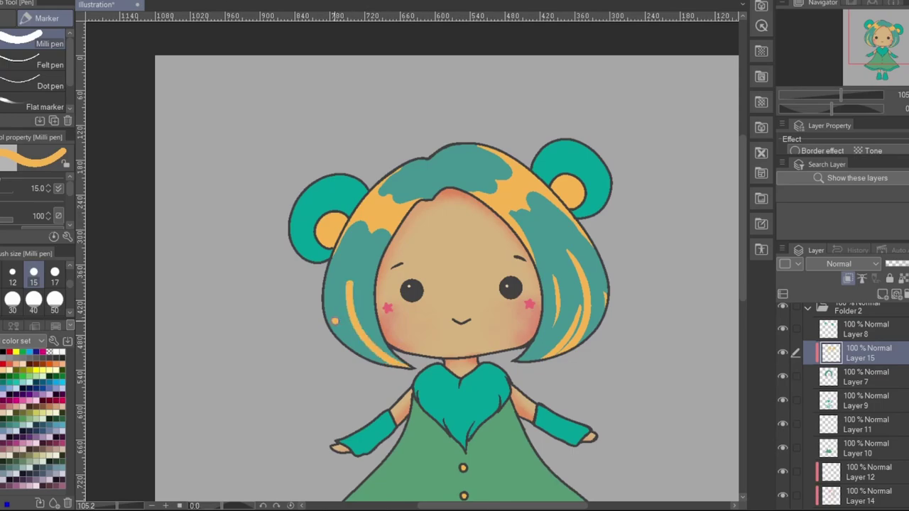
drag(334, 319, 376, 358)
key(e)
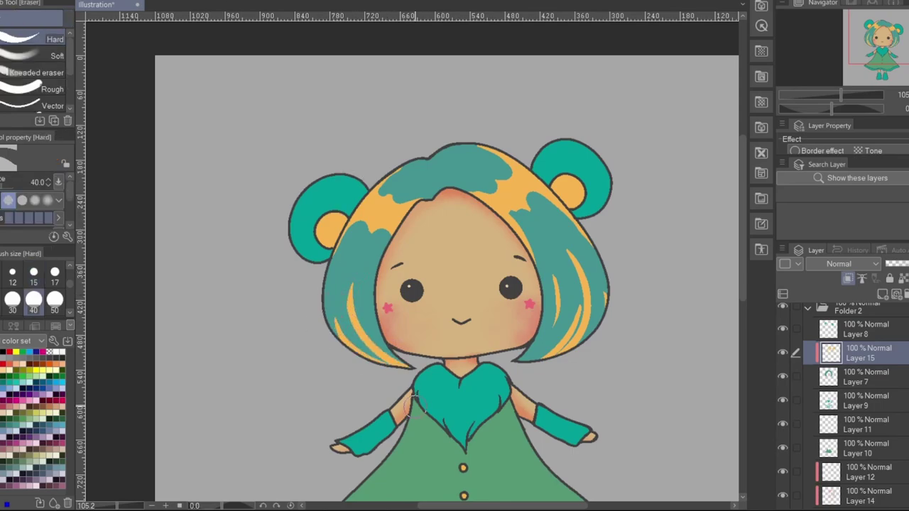
Refine the lower streaks on the other hair side and erase the short inner streak beside the face
key(p)
key(e)
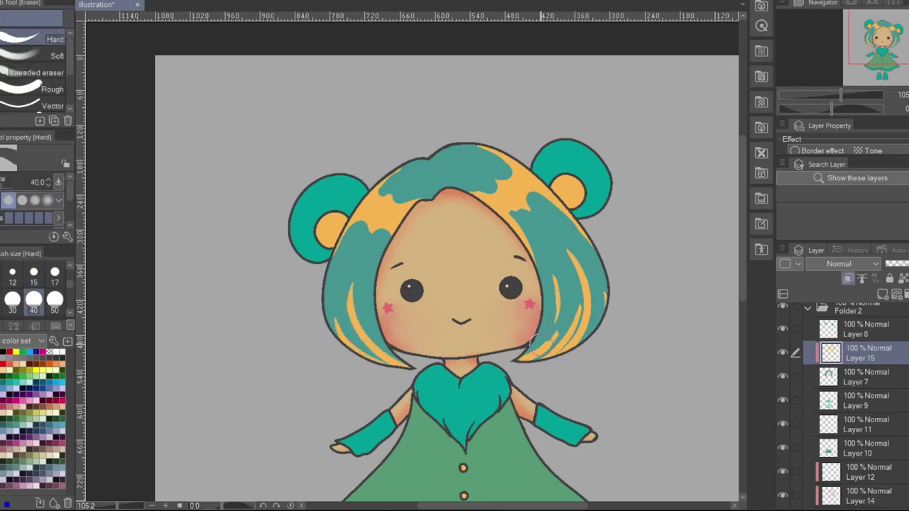
drag(558, 264, 551, 322)
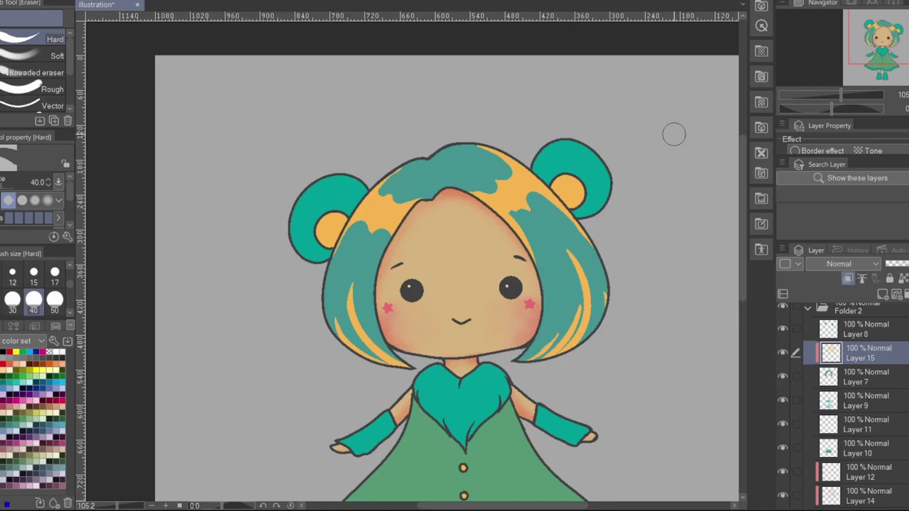
Scatter small yellow-orange dots over the hair with the Milli pen at size 6
key(p)
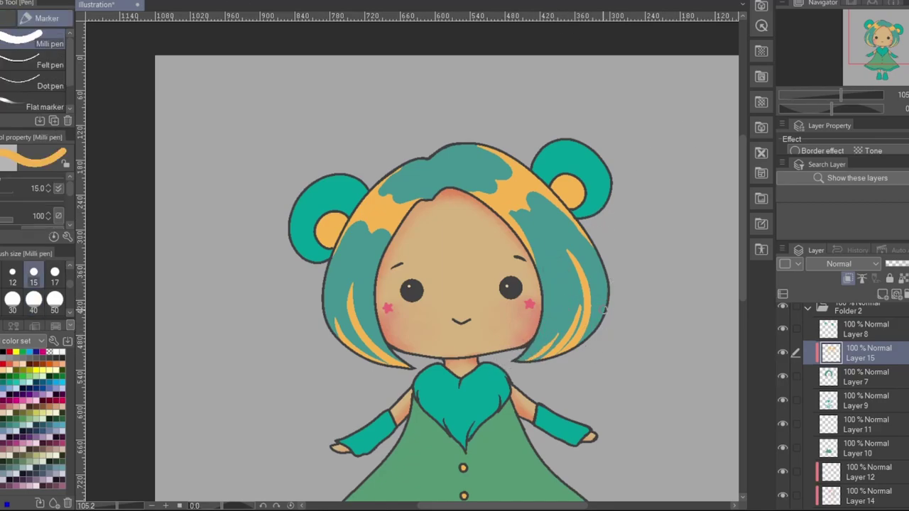
key(bracketleft)
key(bracketleft)
key(bracketleft)
key(bracketleft)
key(bracketleft)
key(bracketleft)
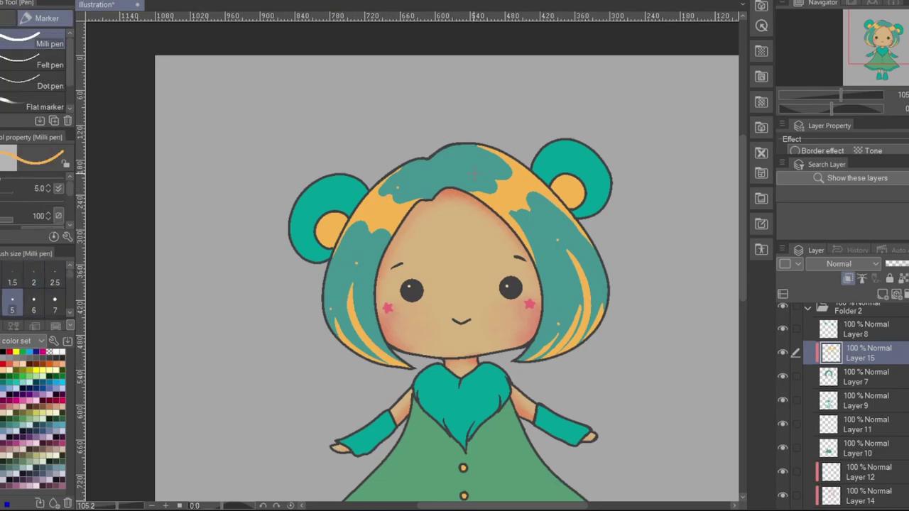
Try painting a small yellow-orange patch at the crown with the Milli pen at size 12, and erase it
key(bracketright)
key(bracketright)
key(bracketright)
key(bracketright)
key(bracketright)
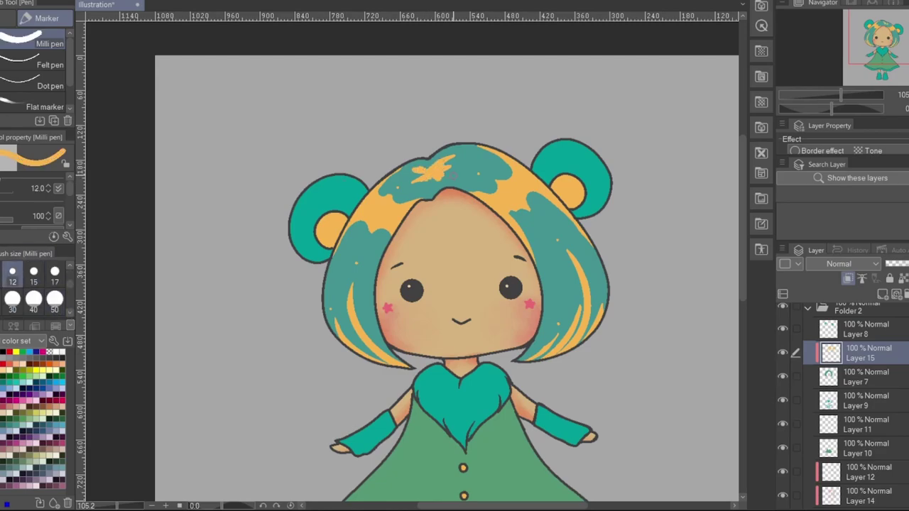
key(e)
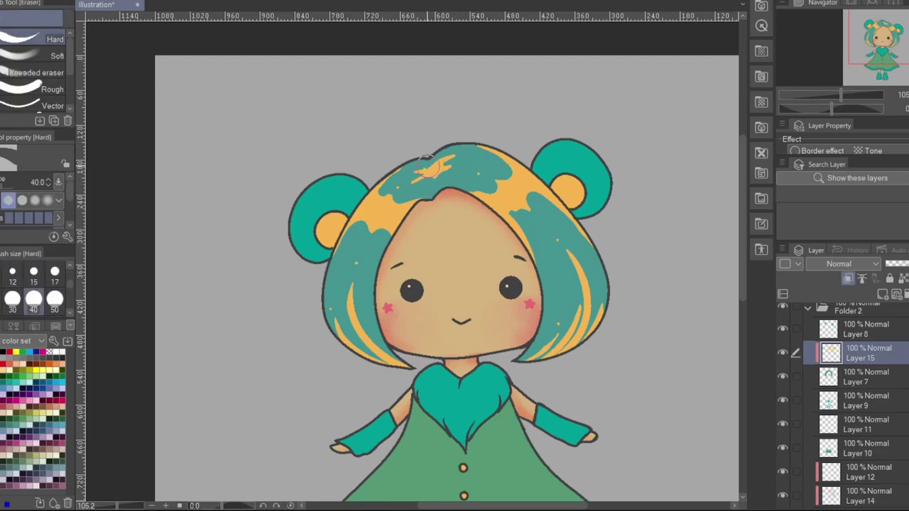
drag(444, 160, 426, 171)
key(p)
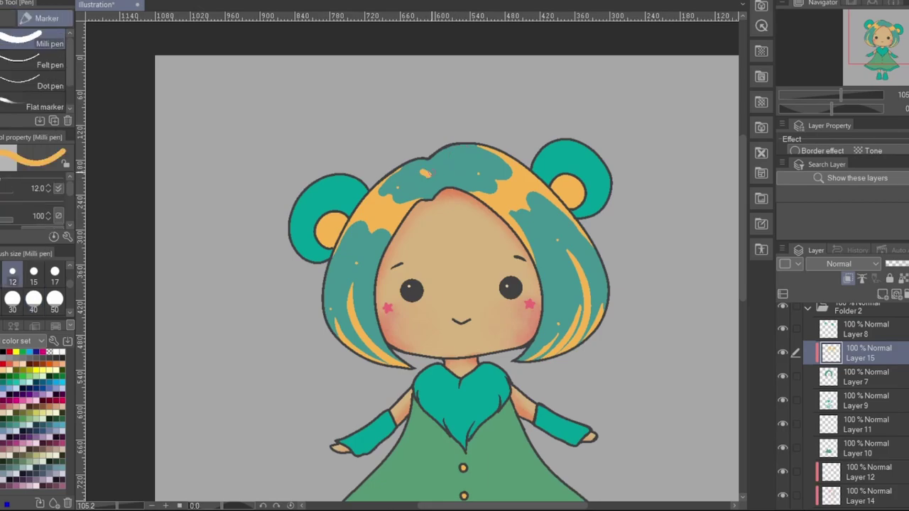
key(e)
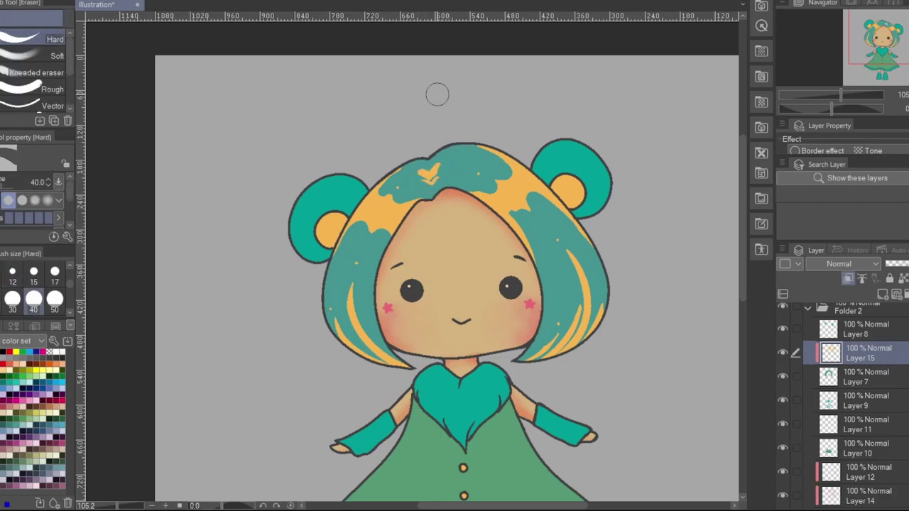
mouse_move(423, 169)
mouse_down()
mouse_move(478, 155)
mouse_move(480, 167)
mouse_move(433, 185)
mouse_up()
Paint curved yellow-orange highlights around the hair parting with the Milli pen at size 12 and shape them with the Hard eraser
key(p)
key(e)
key(p)
key(e)
key(p)
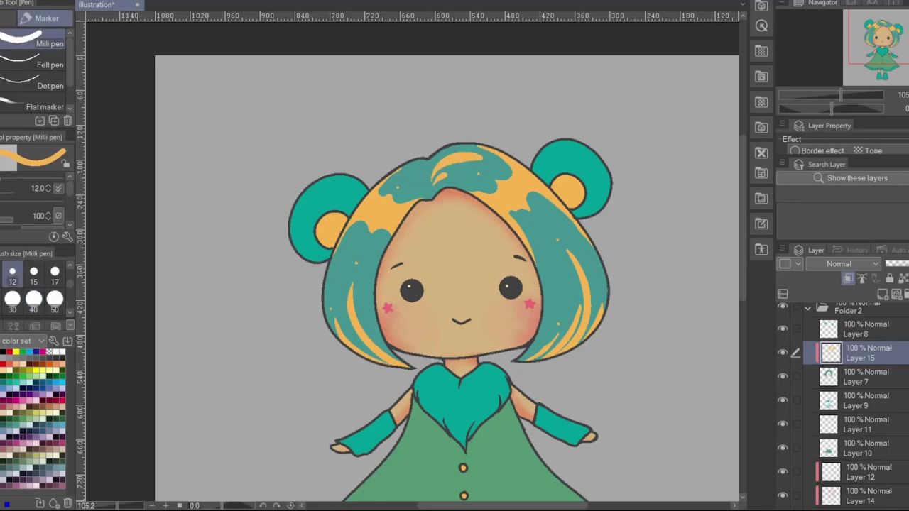
key(e)
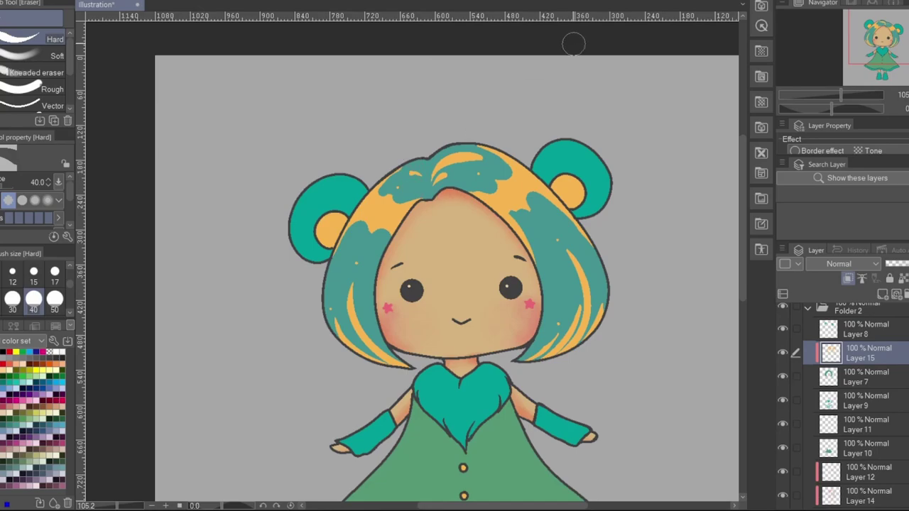
key(p)
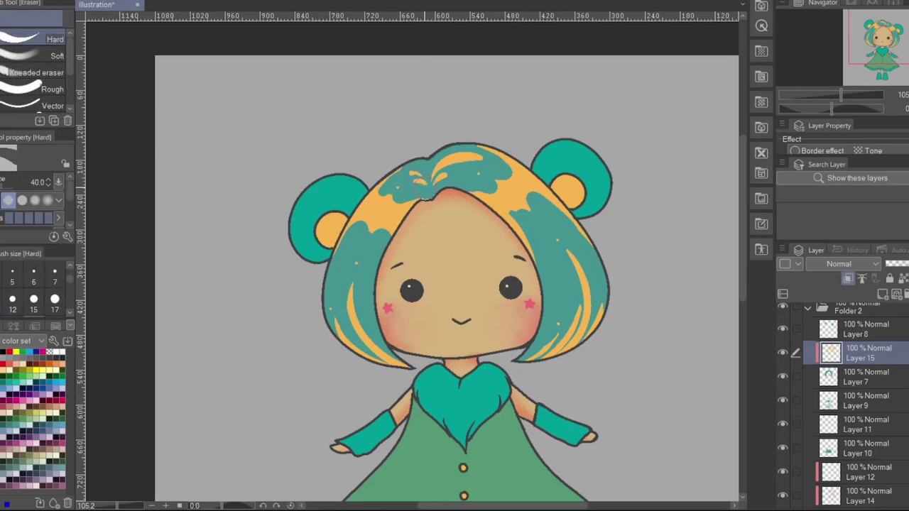
Select the small highlight strokes beside the parting with the Lasso, shift them slightly, and clear the selection
key(m)
mouse_move(419, 163)
mouse_down()
mouse_move(431, 174)
mouse_move(420, 164)
mouse_up()
key(k)
drag(488, 237, 486, 239)
key(ctrl+d)
key(m)
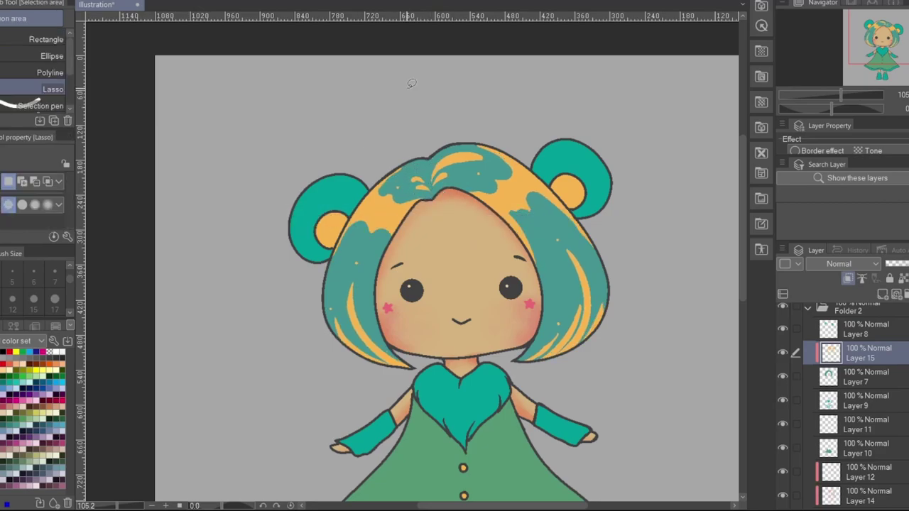
Try filling Layer 11 with a pinkish red, and undo the fill
key(p)
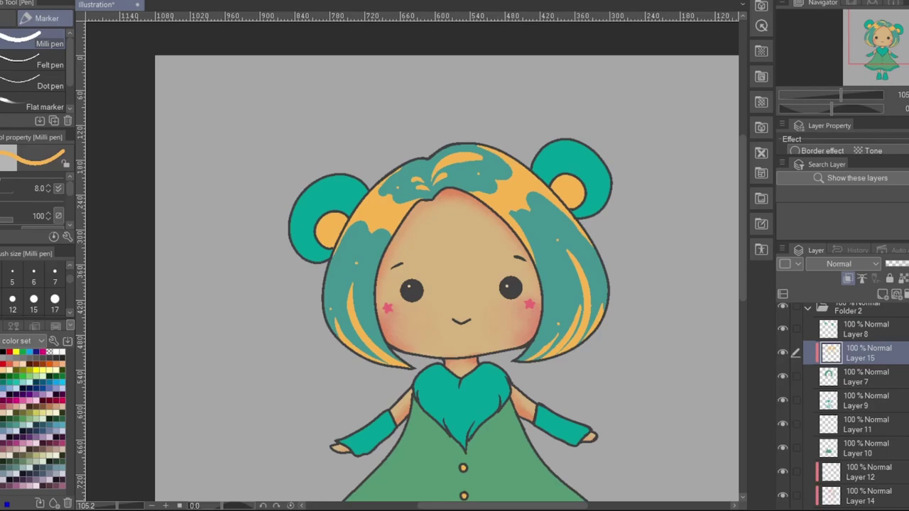
mouse_move(840, 95)
mouse_down()
mouse_move(827, 105)
mouse_move(841, 95)
mouse_up()
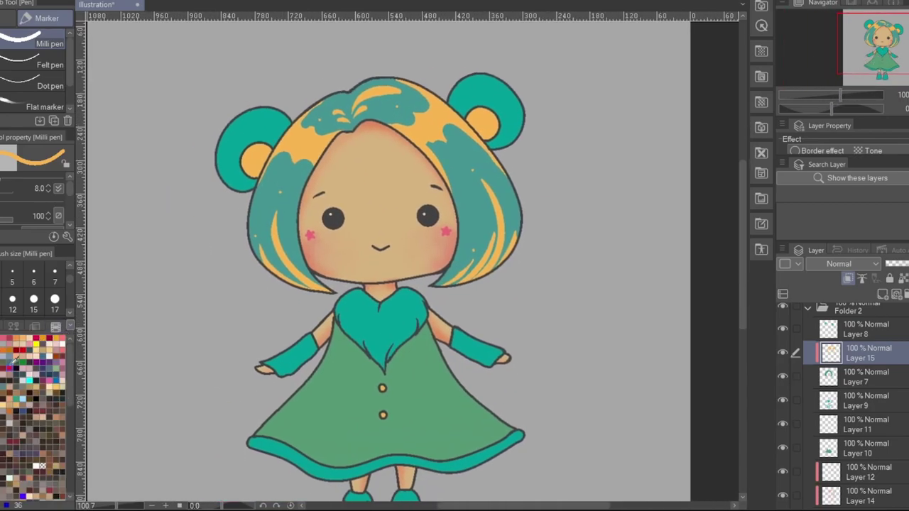
click(63, 339)
click(863, 423)
key(alt+BackSpace)
mouse_move(840, 95)
mouse_down()
mouse_move(830, 103)
mouse_move(835, 95)
mouse_up()
key(ctrl+z)
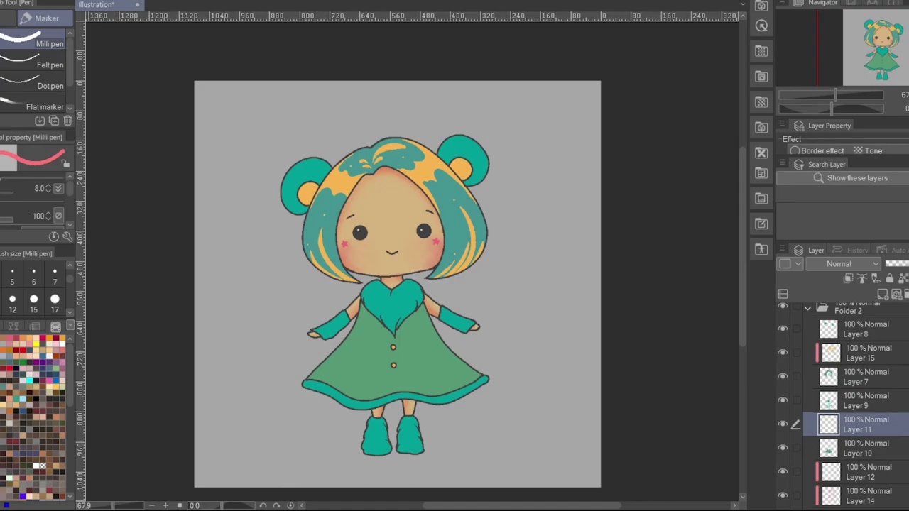
Add a new layer above Layer 9 and clip it to the layer below
click(863, 401)
click(882, 293)
drag(835, 96, 845, 95)
Try light shading on the heart collar with the Soft bleed watercolor brush, and undo the strokes
click(12, 326)
key(p)
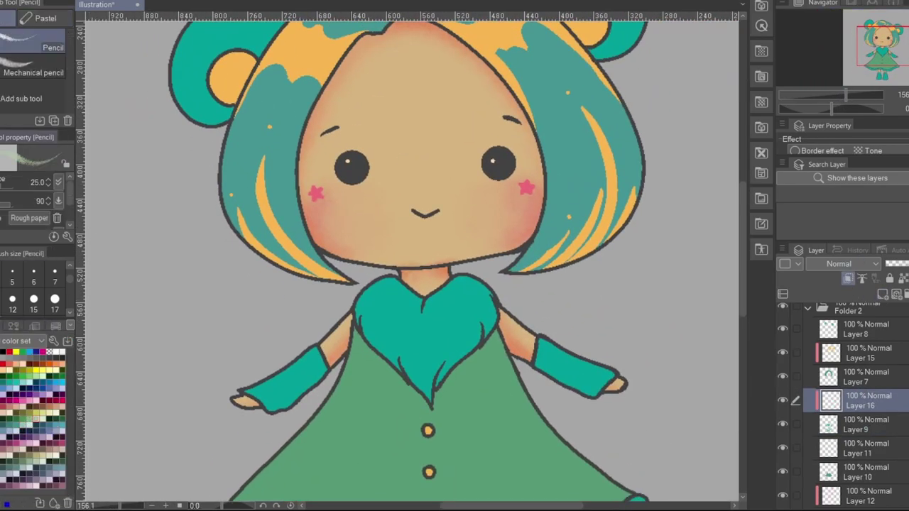
key(b)
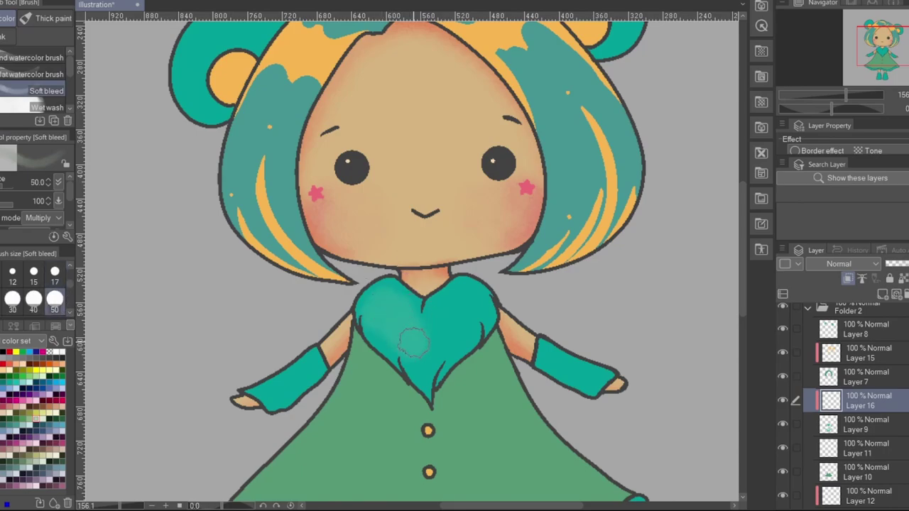
mouse_move(387, 310)
mouse_down()
mouse_move(401, 336)
mouse_move(443, 328)
mouse_move(480, 290)
mouse_up()
key(ctrl+z)
key(bracketleft)
mouse_move(371, 300)
mouse_down()
mouse_move(433, 333)
mouse_move(482, 298)
mouse_up()
key(ctrl+z)
key(ctrl+z)
drag(426, 326, 476, 291)
key(ctrl+z)
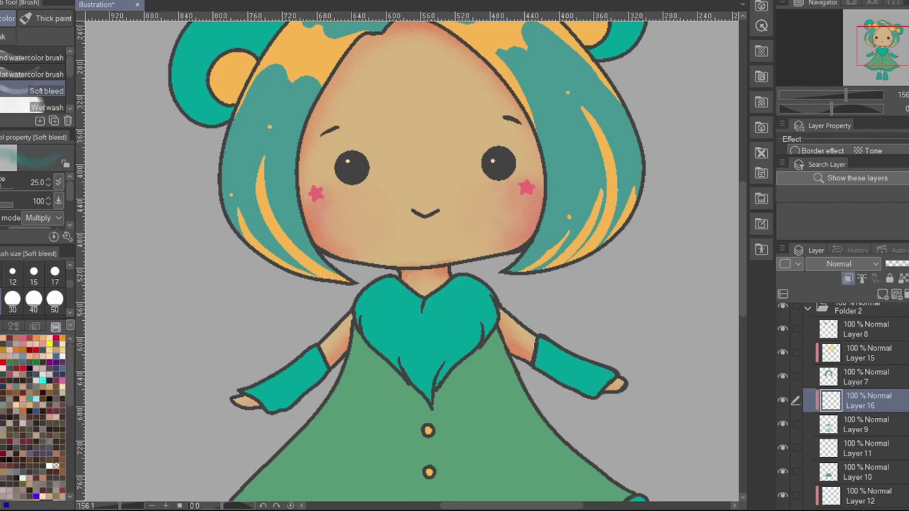
Try brightening the heart collar with a lighter teal using the Soft bleed brush at size 25, and undo it
key(i)
click(46, 328)
click(384, 291)
key(b)
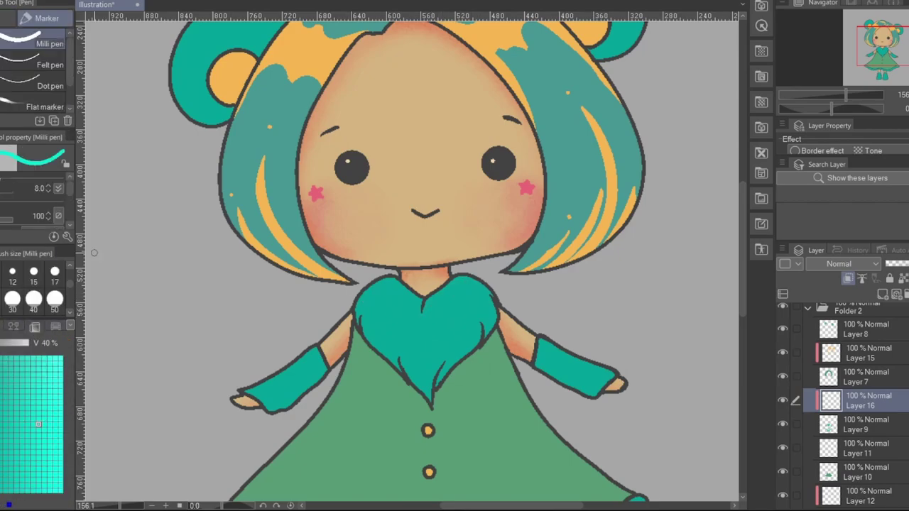
mouse_move(409, 329)
mouse_down()
mouse_move(482, 299)
mouse_move(437, 335)
mouse_move(418, 334)
mouse_move(383, 306)
mouse_up()
drag(845, 94, 847, 91)
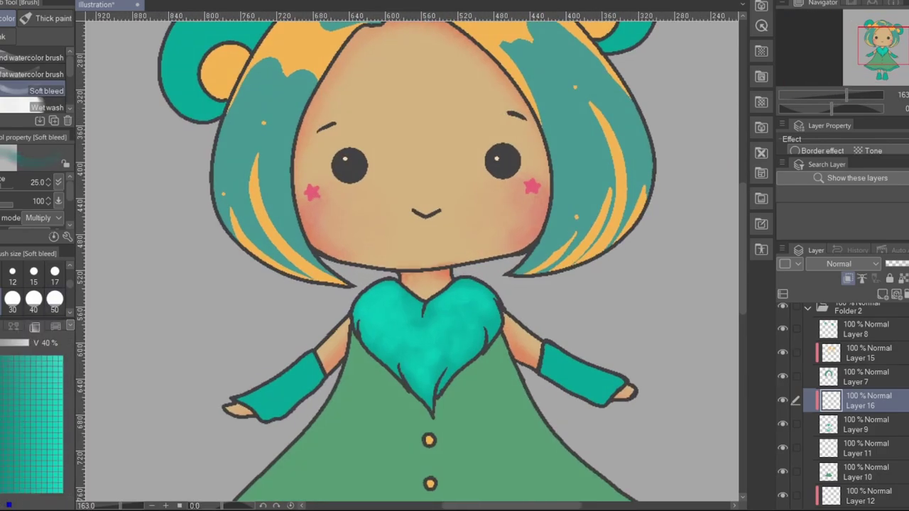
key(ctrl+z)
Try shading the heart collar's edges and center crease with dark teal and brown using the Soft bleed brush at size 25
click(31, 327)
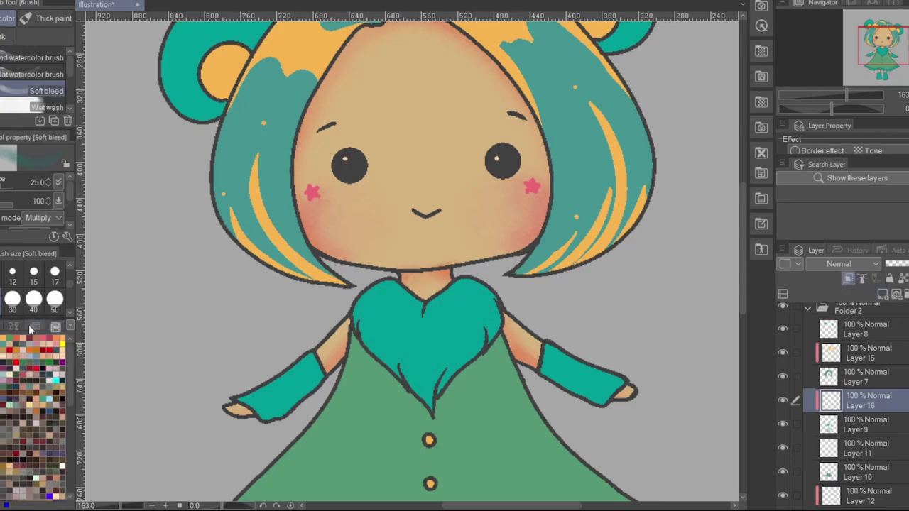
drag(359, 324, 419, 394)
mouse_move(451, 357)
mouse_down()
mouse_move(481, 329)
mouse_move(487, 351)
mouse_move(495, 321)
mouse_up()
mouse_move(426, 330)
mouse_down()
mouse_move(475, 278)
mouse_move(426, 334)
mouse_up()
alt+click(490, 169)
drag(362, 320, 401, 362)
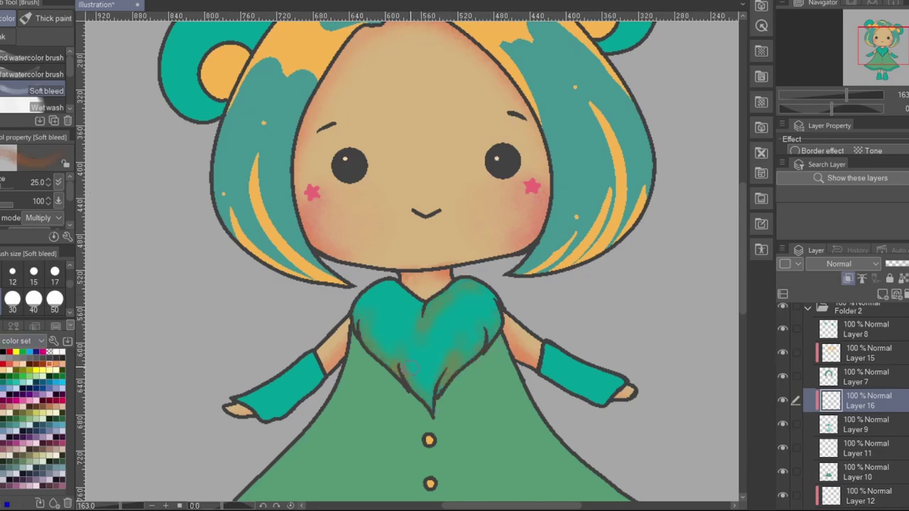
Undo the brown collar shading, try darker muted colors from the color set on the heart, and undo those strokes
click(5, 366)
key(ctrl+z)
click(16, 460)
key(ctrl+z)
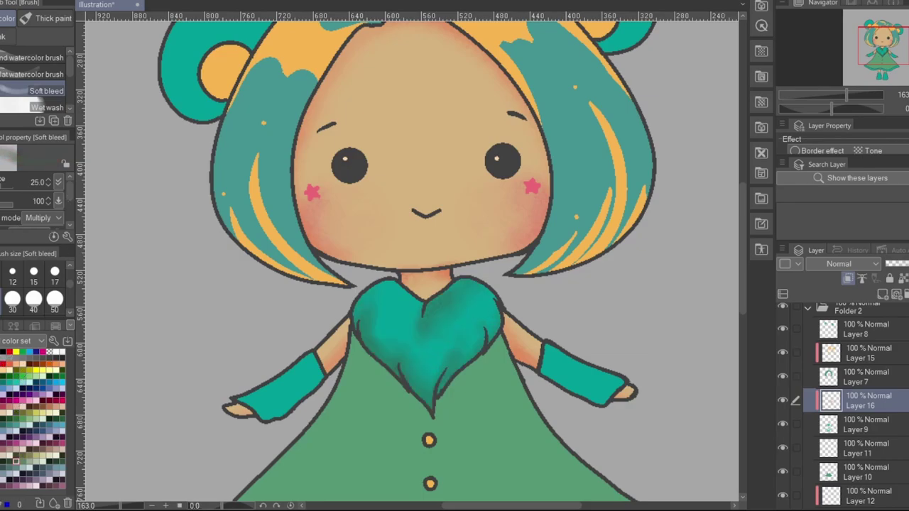
key(ctrl+z)
key(ctrl+z)
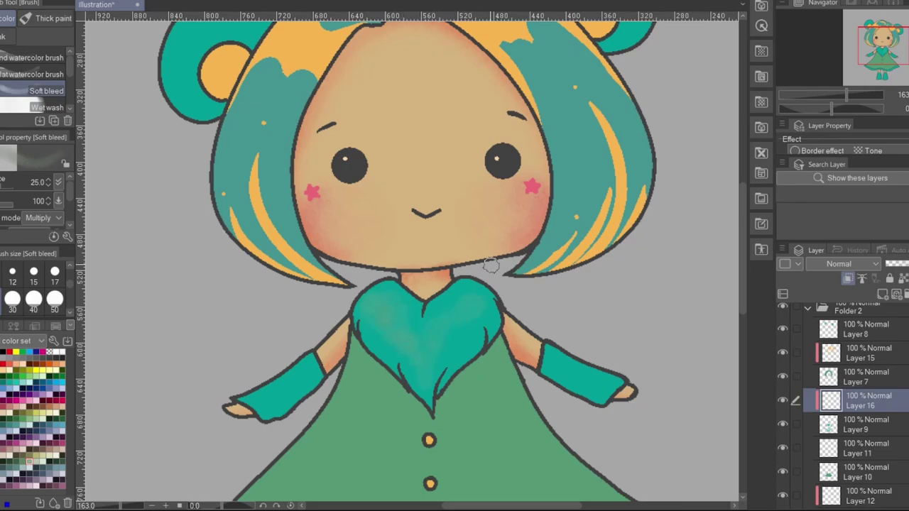
Clear the last collar shading and brush light teal highlights onto the heart collar and both cuffs with the Soft bleed brush
click(882, 295)
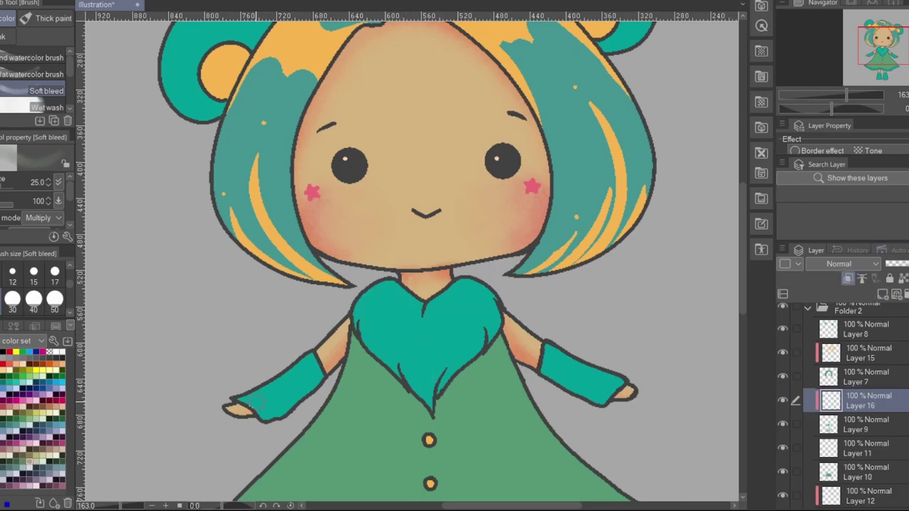
mouse_move(252, 392)
mouse_down()
mouse_move(277, 389)
mouse_move(253, 394)
mouse_move(267, 389)
mouse_move(280, 404)
mouse_move(256, 399)
mouse_up()
mouse_move(552, 350)
mouse_down()
mouse_move(581, 376)
mouse_move(607, 380)
mouse_up()
drag(845, 95, 845, 94)
click(55, 299)
mouse_move(383, 323)
mouse_down()
mouse_move(472, 305)
mouse_move(434, 341)
mouse_move(431, 390)
mouse_move(408, 328)
mouse_move(372, 304)
mouse_up()
Refine the light shading along the upper lobes of the heart collar with the Soft bleed brush at size 17
key(bracketleft)
key(bracketleft)
key(bracketleft)
key(bracketleft)
key(bracketleft)
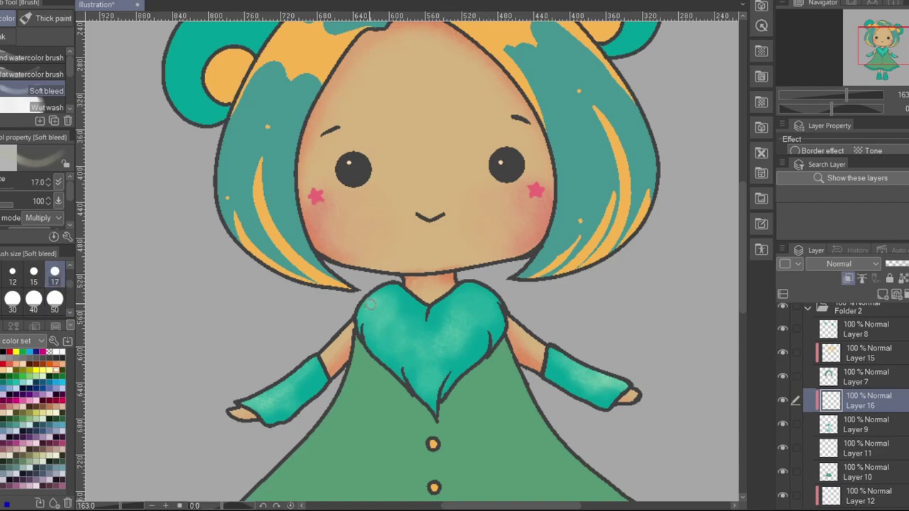
mouse_move(448, 312)
mouse_down()
mouse_move(472, 322)
mouse_move(449, 369)
mouse_move(375, 326)
mouse_move(408, 333)
mouse_move(429, 372)
mouse_move(468, 318)
mouse_move(476, 283)
mouse_up()
Brush light teal highlights onto both boots and the dress's hem trim with the Soft bleed brush at size 50
key(bracketright)
key(bracketright)
key(bracketright)
key(bracketright)
key(bracketright)
mouse_move(845, 94)
mouse_down()
mouse_move(834, 94)
mouse_move(842, 94)
mouse_up()
scroll(872, 39, down, 3)
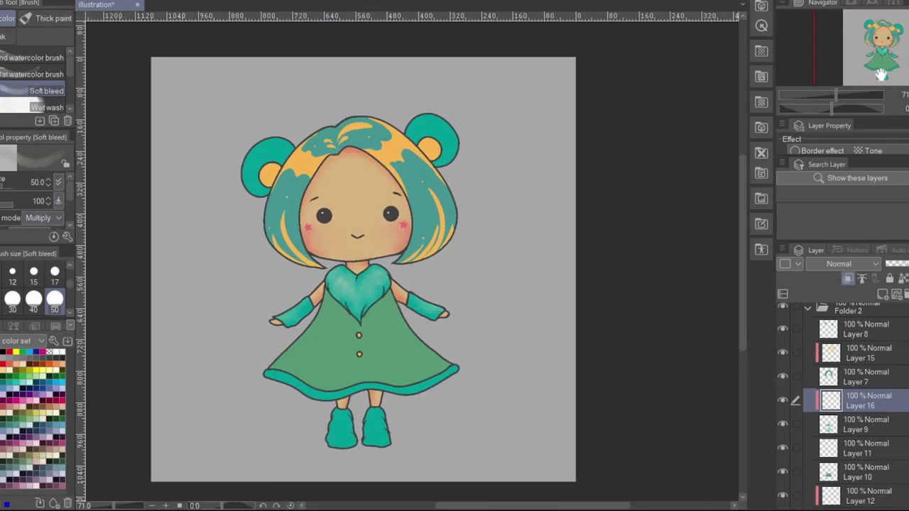
scroll(882, 70, up, 4)
mouse_move(440, 397)
mouse_down()
mouse_move(470, 342)
mouse_move(483, 408)
mouse_move(479, 399)
mouse_move(550, 399)
mouse_move(532, 355)
mouse_up()
drag(881, 60, 885, 56)
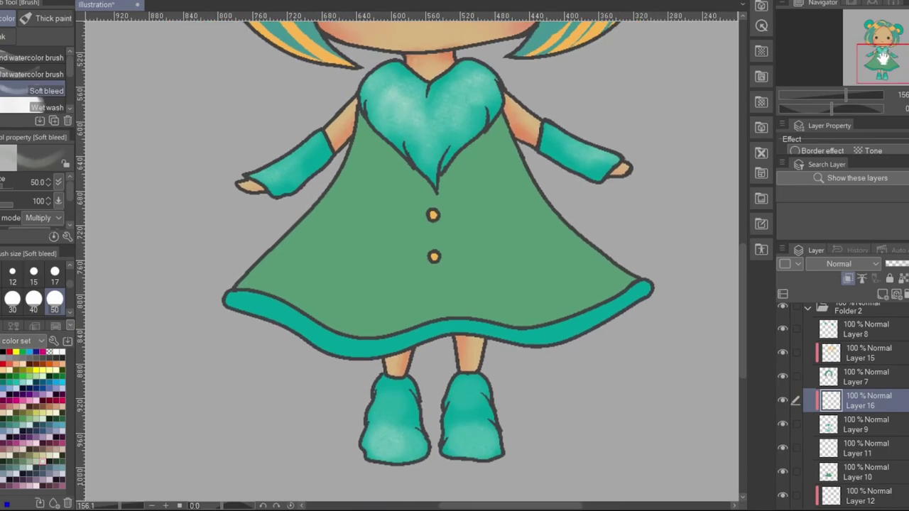
mouse_move(235, 302)
mouse_down()
mouse_move(301, 323)
mouse_move(329, 346)
mouse_move(357, 320)
mouse_move(309, 316)
mouse_move(539, 342)
mouse_up()
Add a clipped layer above Layer 8 and brush light teal highlights onto both bear ears at size 50
key(ctrl+0)
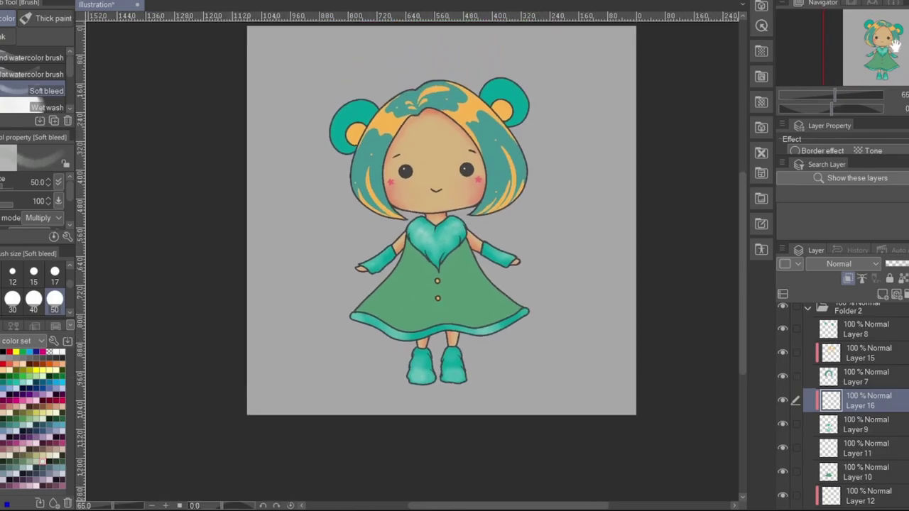
scroll(804, 70, up, 2)
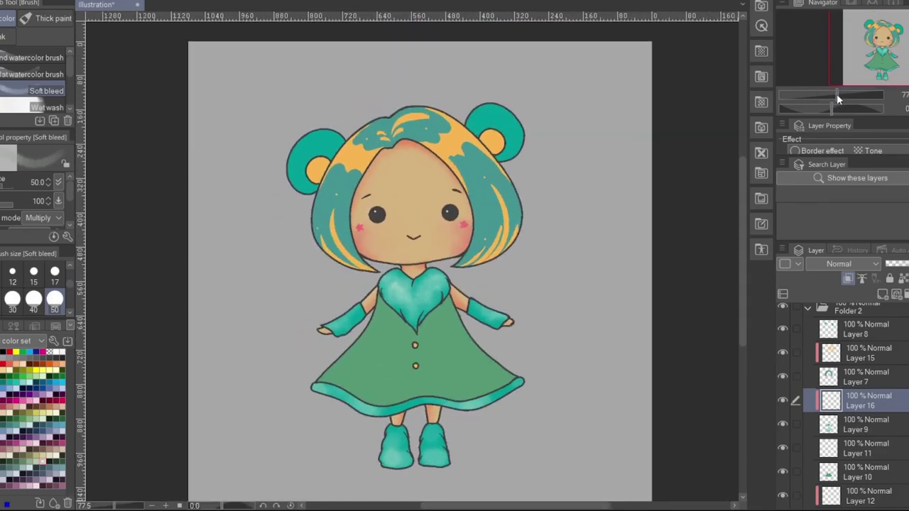
scroll(869, 51, down, 1)
click(896, 294)
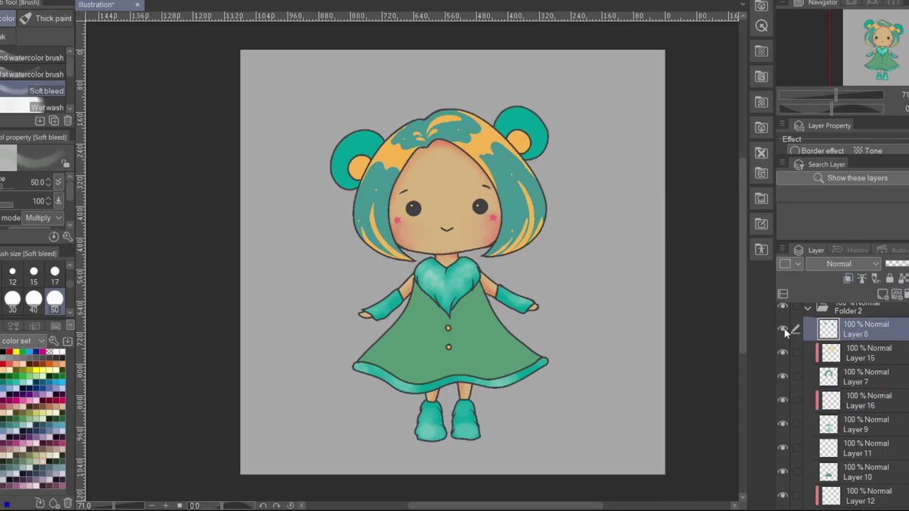
scroll(280, 167, up, 3)
mouse_move(282, 167)
mouse_down()
mouse_move(335, 149)
mouse_move(254, 220)
mouse_up()
mouse_move(540, 128)
mouse_down()
mouse_move(578, 160)
mouse_move(556, 110)
mouse_up()
mouse_move(841, 94)
mouse_down()
mouse_move(830, 95)
mouse_move(838, 95)
mouse_up()
scroll(845, 398, down, 3)
Add a clipped layer above the dress layer, Layer 10, and brush soft light green shading onto the dress at size 100
click(782, 381)
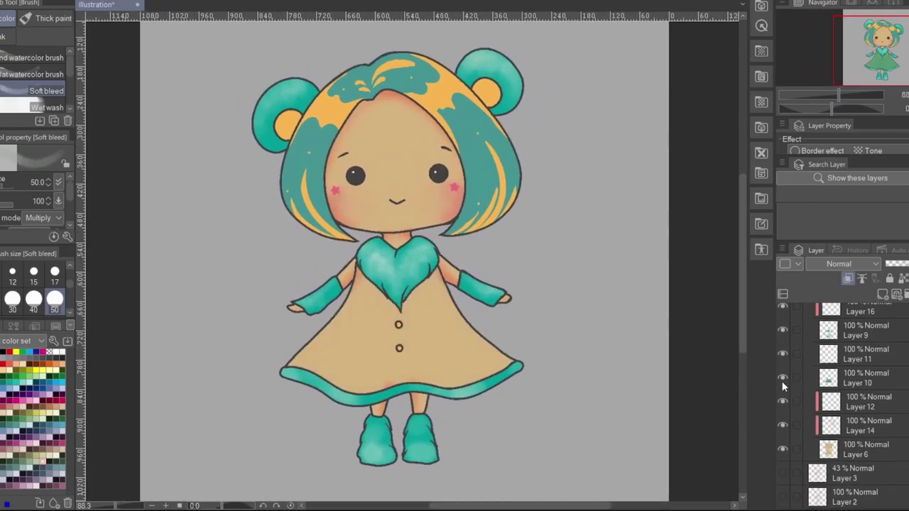
click(782, 381)
click(896, 294)
key(bracketright)
key(bracketright)
mouse_move(340, 327)
mouse_down()
mouse_move(326, 383)
mouse_move(426, 341)
mouse_move(483, 355)
mouse_move(433, 369)
mouse_move(472, 350)
mouse_up()
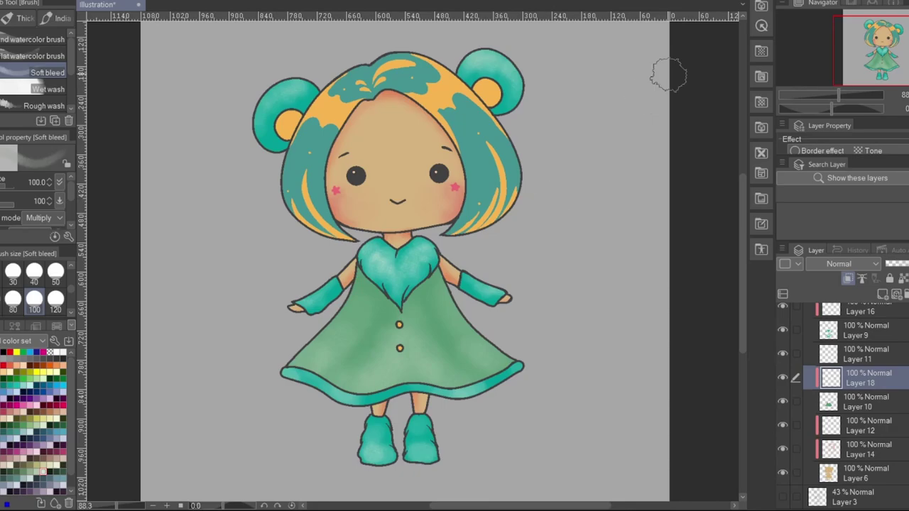
Try filling the hair highlights on Layer 15 with crimson, and undo the fill
scroll(845, 398, up, 3)
click(859, 362)
key(ctrl+z)
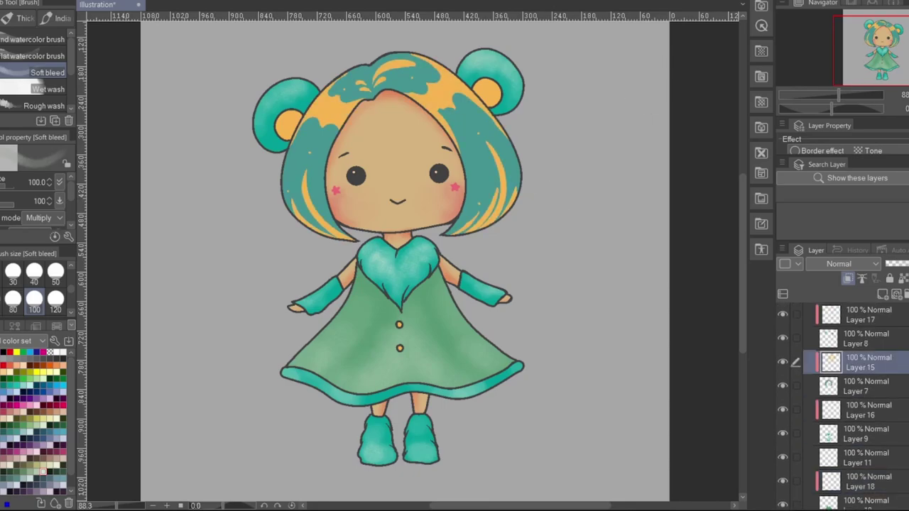
key(ctrl+z)
click(16, 378)
key(alt+Delete)
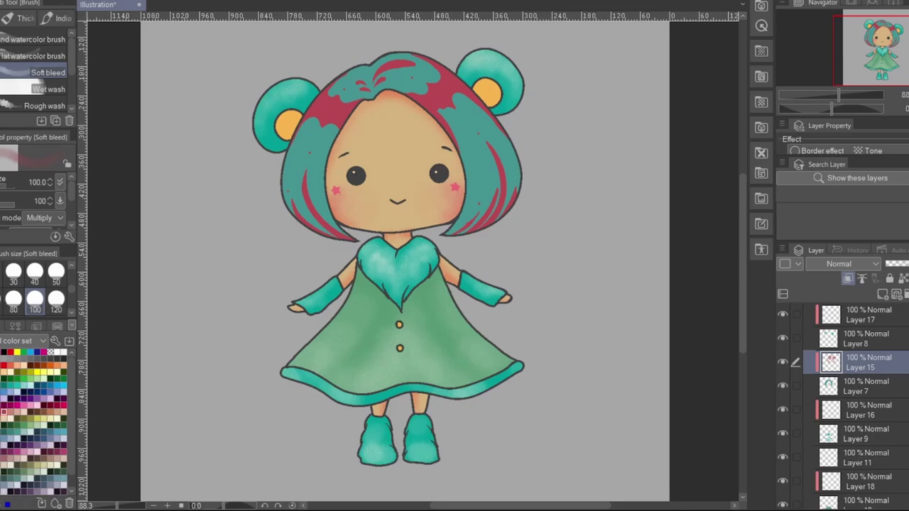
key(ctrl+z)
Try a bright blue fill on the hair highlights, and recolor them a deeper orange
click(59, 382)
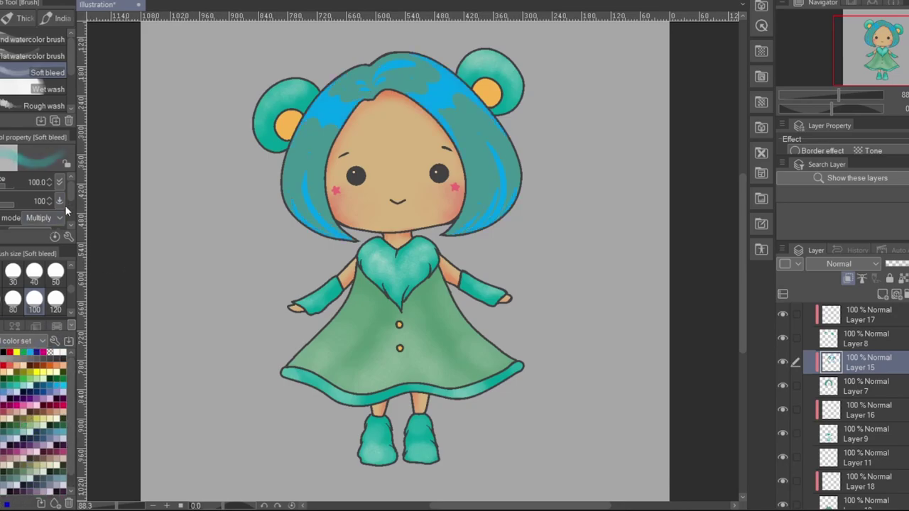
key(alt+Delete)
key(alt+Delete)
drag(838, 94, 834, 94)
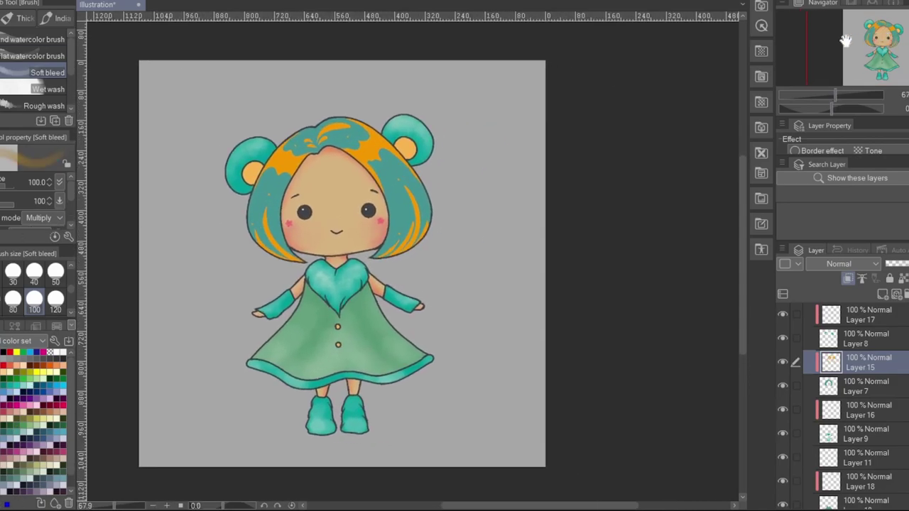
scroll(845, 41, up, 5)
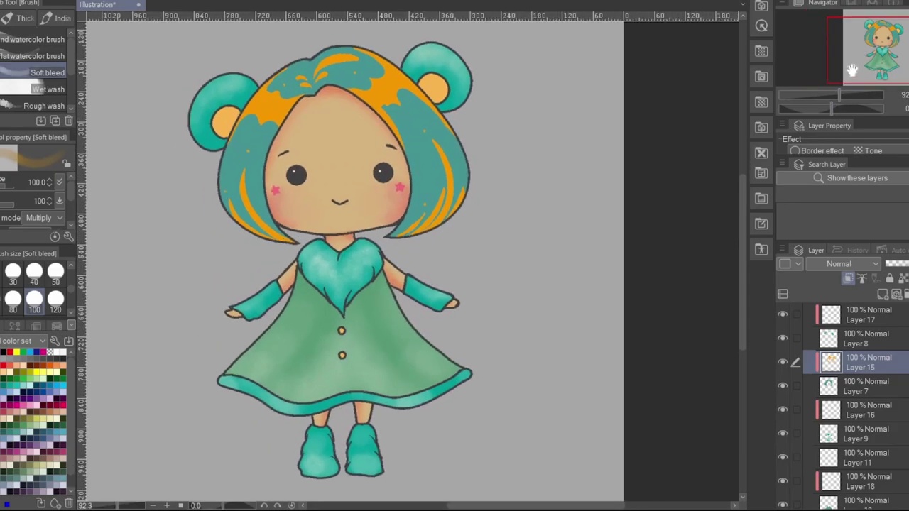
Add a layer beneath the character and brush a soft dusty pink backdrop around her with the Soft bleed brush at size 300
drag(831, 97, 834, 95)
scroll(852, 426, down, 4)
click(858, 497)
click(20, 448)
scroll(36, 291, down, 2)
click(56, 272)
mouse_move(270, 241)
mouse_down()
mouse_move(305, 296)
mouse_move(288, 375)
mouse_move(473, 244)
mouse_move(416, 85)
mouse_move(270, 159)
mouse_up()
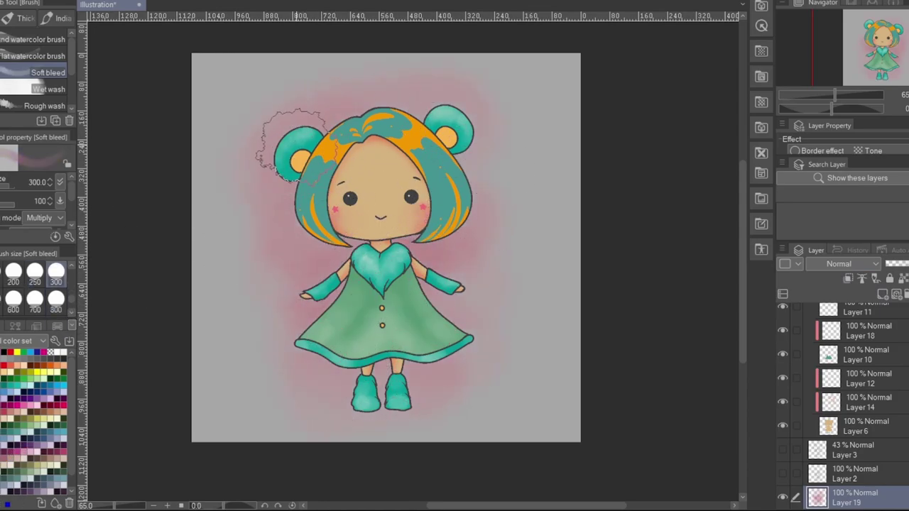
mouse_move(497, 173)
mouse_down()
mouse_move(291, 230)
mouse_move(433, 321)
mouse_move(436, 405)
mouse_up()
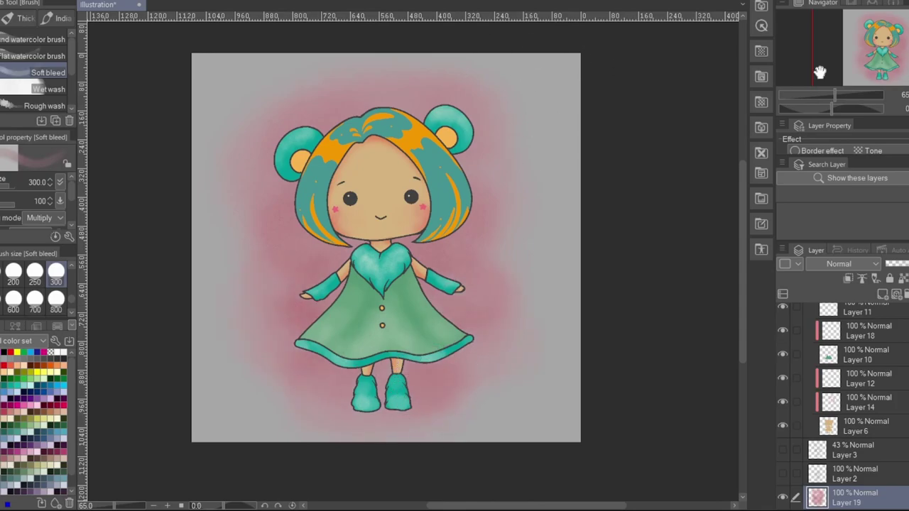
Add a layer above Layer 13 in Folder 3 and try the "soft" circle decoration brush at size 300 around the girl
scroll(845, 398, up, 5)
click(859, 336)
click(50, 54)
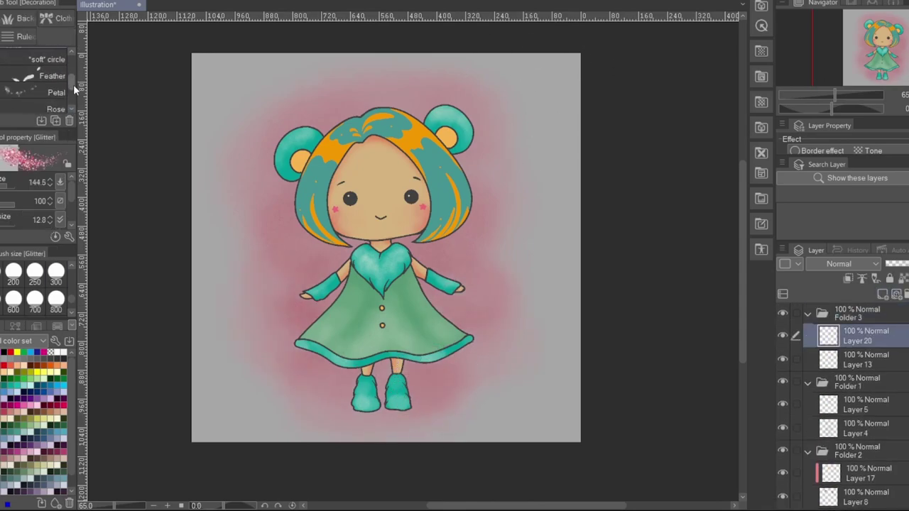
click(47, 70)
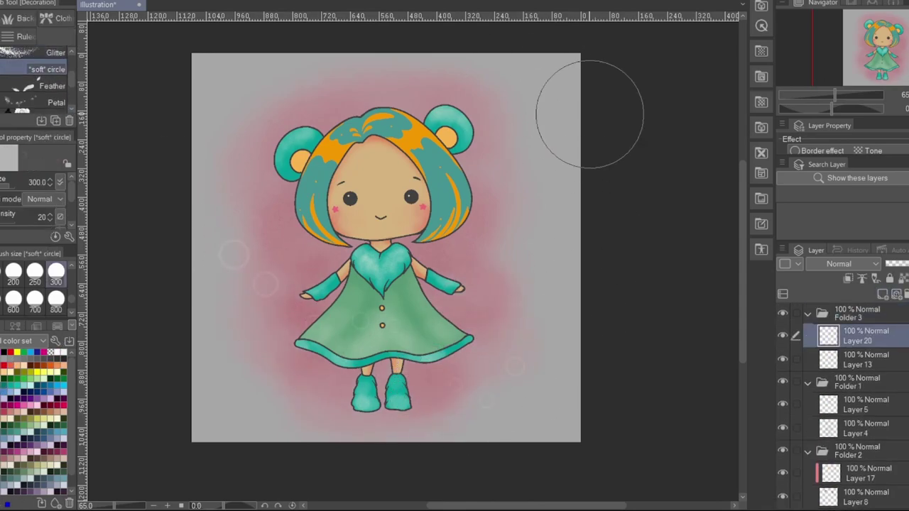
Scatter white sparkles around the dress and backdrop with the Sparkle brush at size 300, and reduce the brush size to 120
scroll(35, 78, up, 3)
click(50, 57)
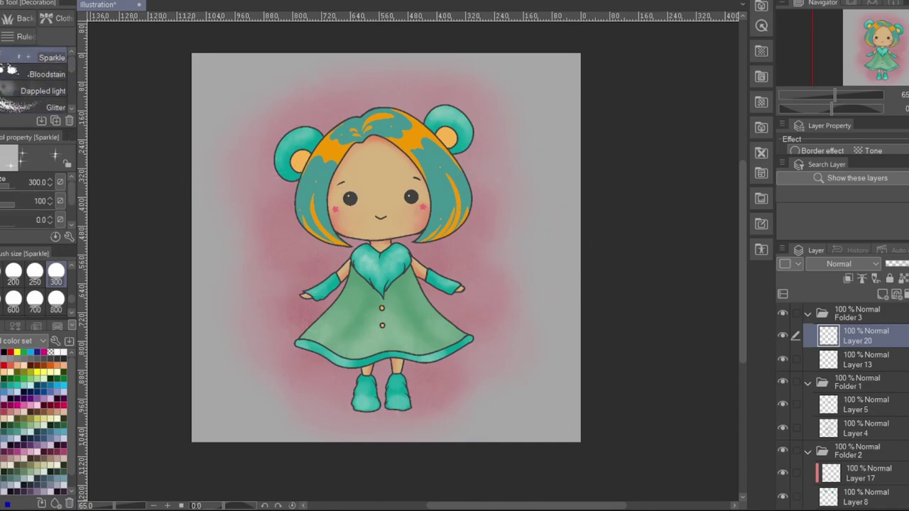
scroll(35, 202, down, 2)
drag(243, 263, 500, 365)
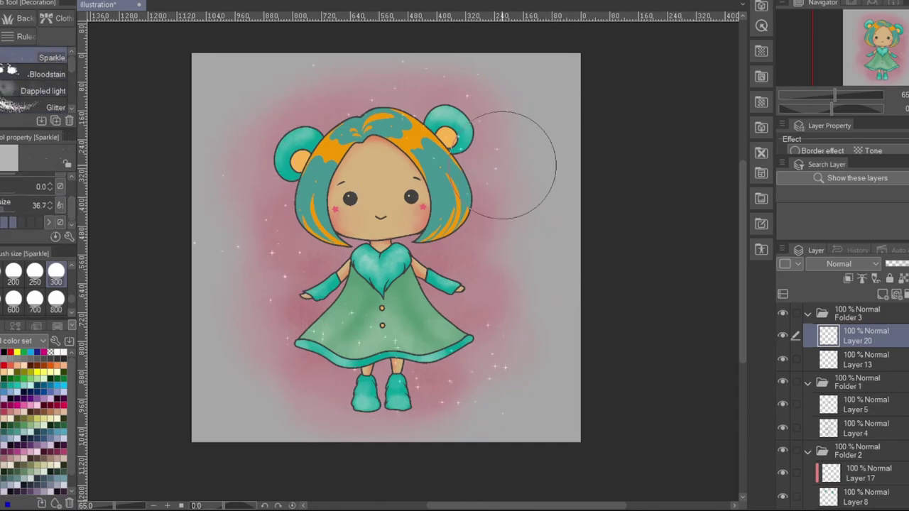
drag(508, 185, 507, 91)
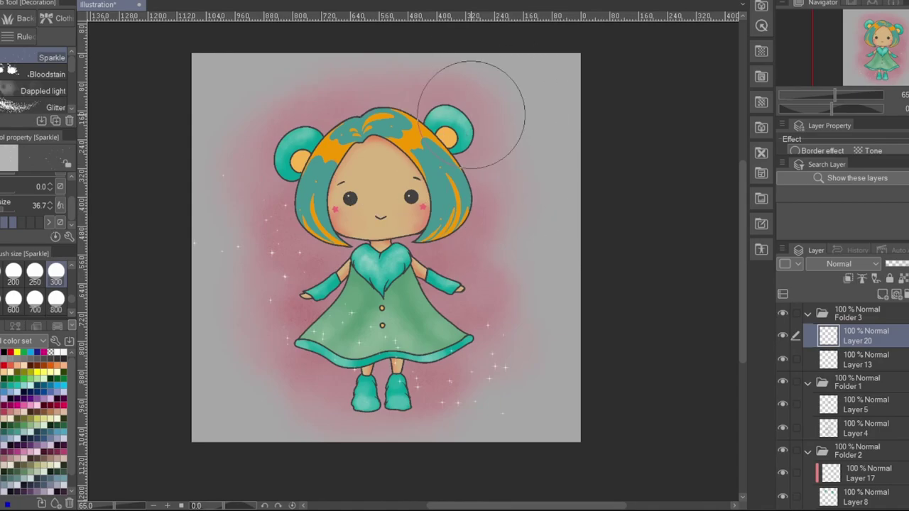
key(bracketleft)
key(bracketleft)
key(bracketleft)
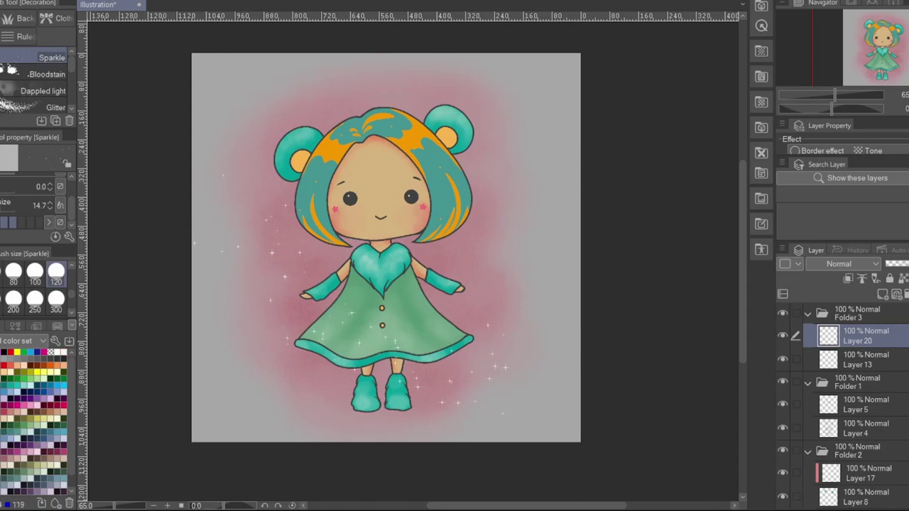
Try drawing a small light pink heart beside the hair with the Milli pen at size 40, and undo it
key(p)
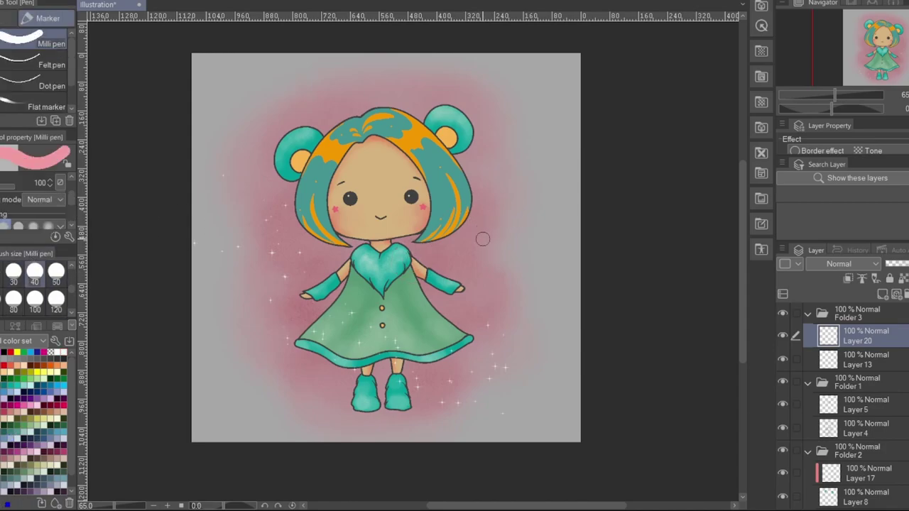
drag(487, 234, 495, 239)
key(e)
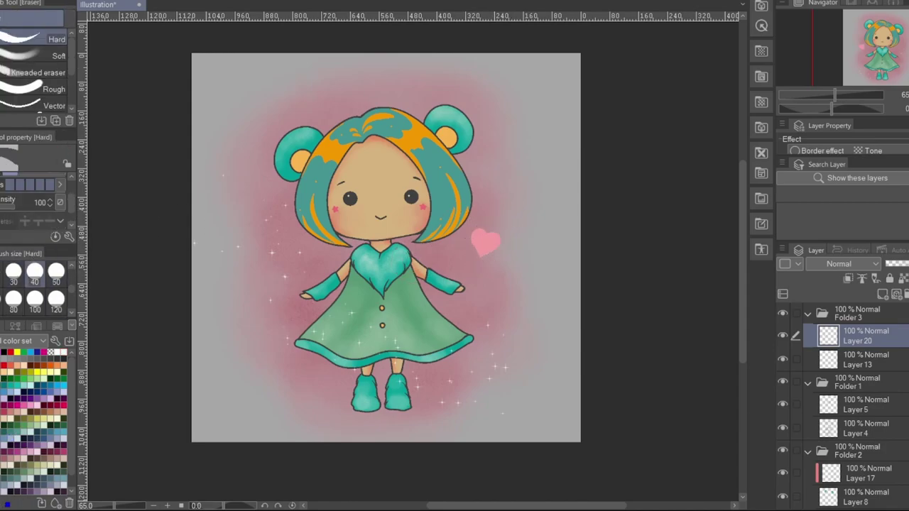
key(ctrl+z)
Draw a small crimson heart beside the hair on a new layer with the Milli pen, and switch to the Hard eraser
click(896, 294)
click(57, 406)
key(p)
drag(467, 238, 484, 248)
key(e)
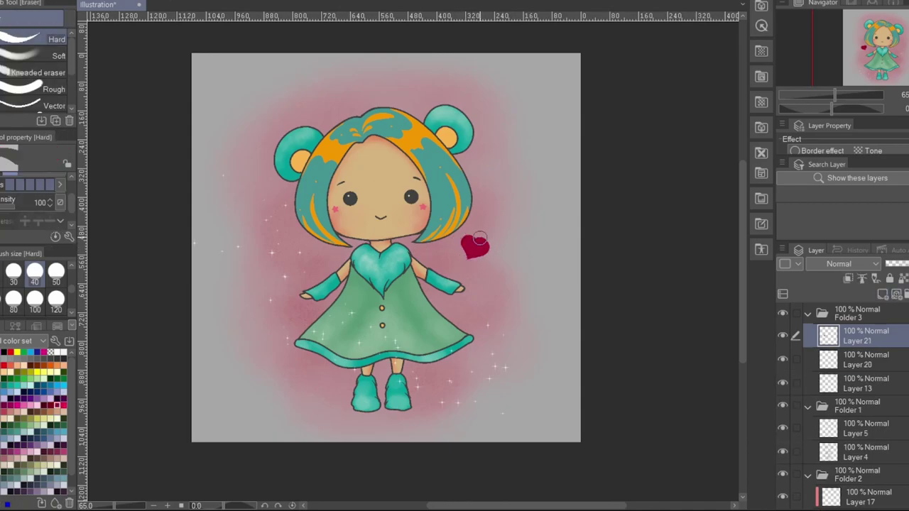
Move the small heart down toward the girl's raised hand and recolor it muted teal
key(p)
key(k)
drag(607, 248, 596, 254)
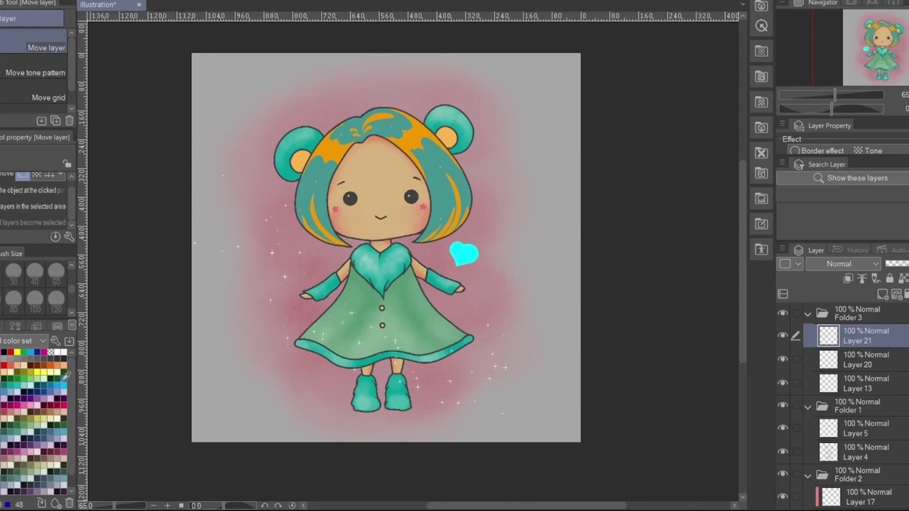
click(58, 327)
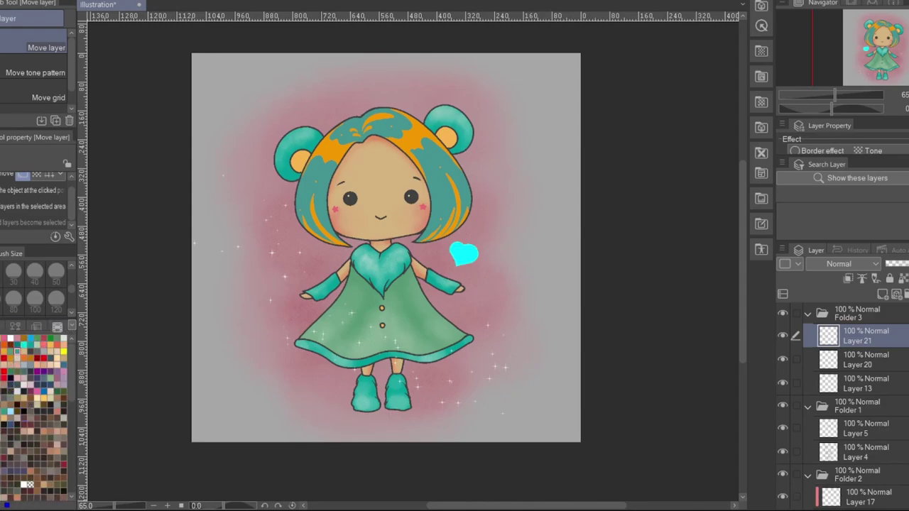
click(36, 326)
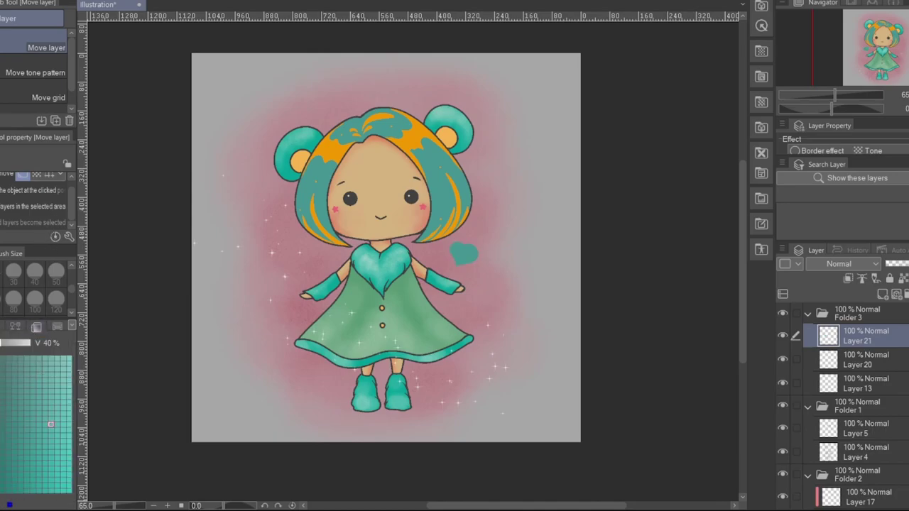